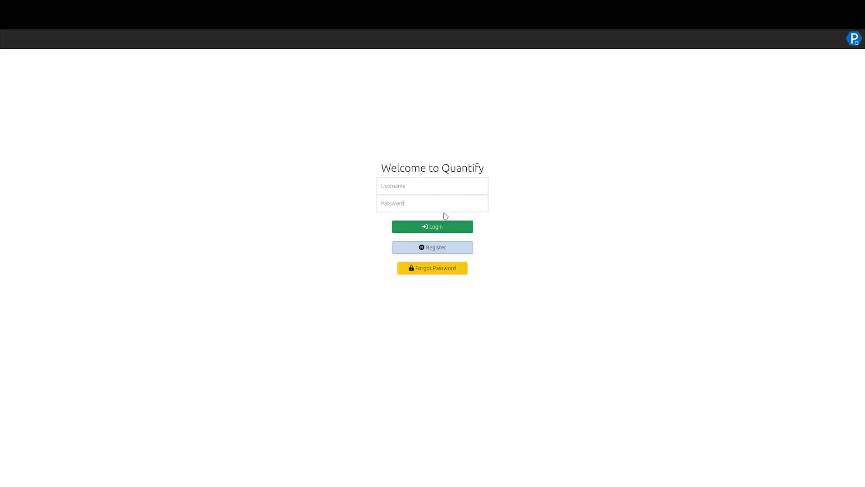
View the registration form, close it, and log in with the saved username and account password.
click(432, 247)
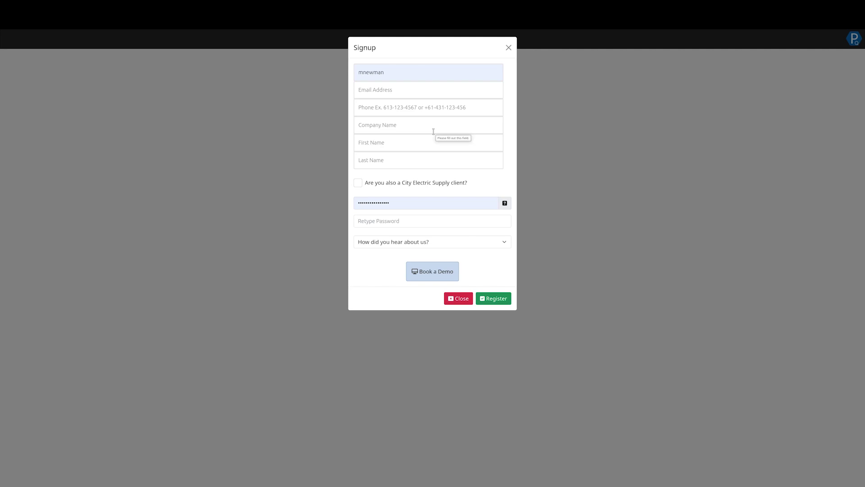
click(304, 147)
click(398, 184)
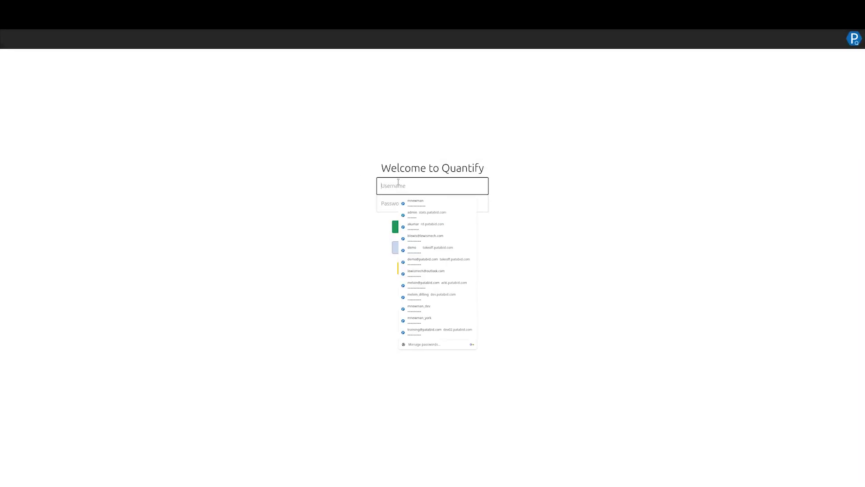
click(425, 204)
click(424, 229)
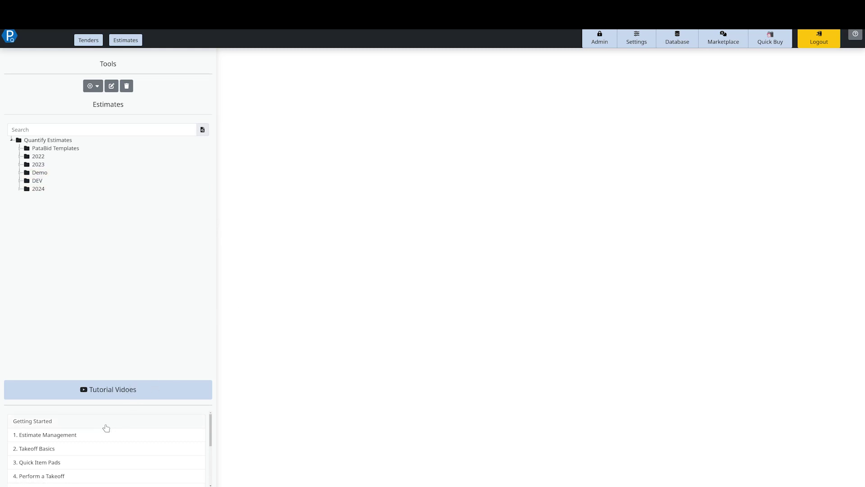
Open the Getting Started tutorial video and close it again.
click(106, 427)
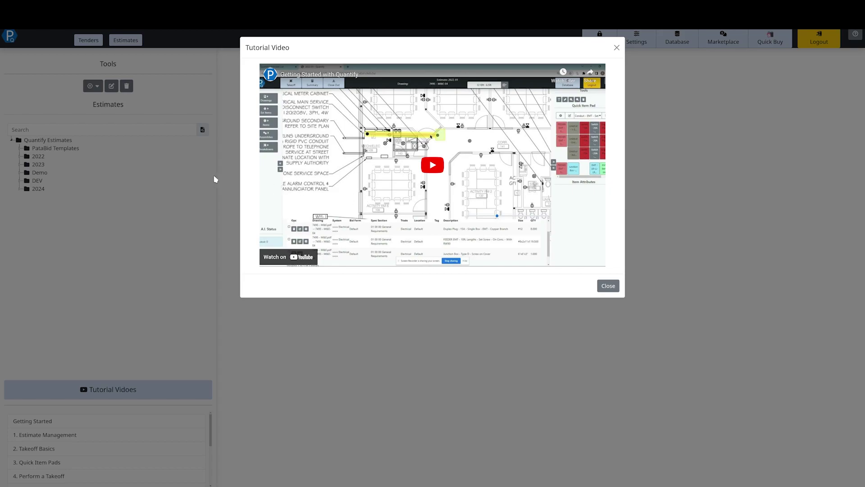
click(166, 201)
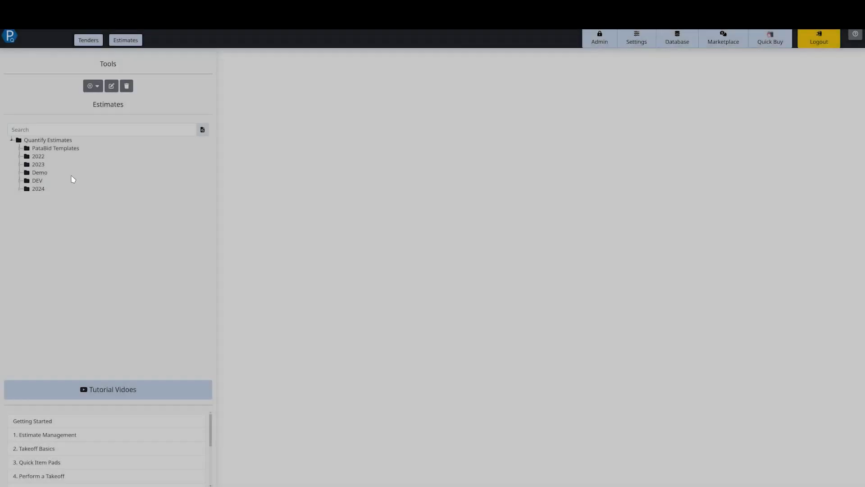
Examine the estimates stored in the 2023 and 2022 folders and the actions available for the Quantify Estimates root folder.
click(53, 148)
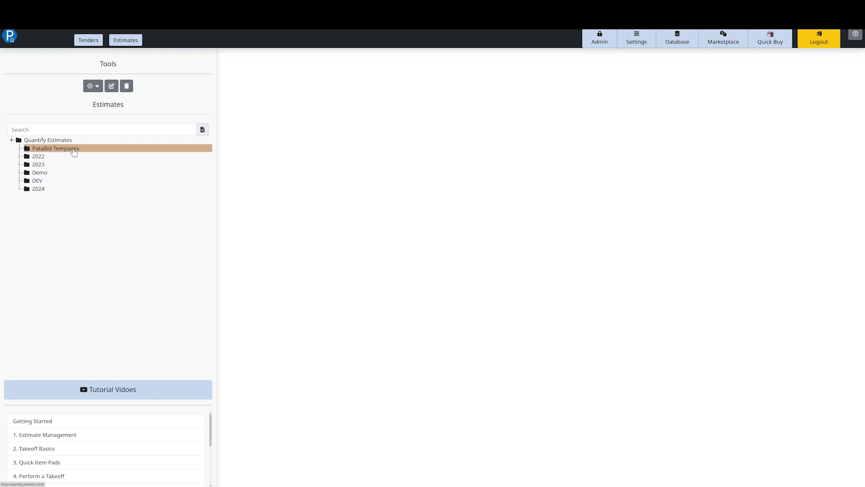
click(18, 166)
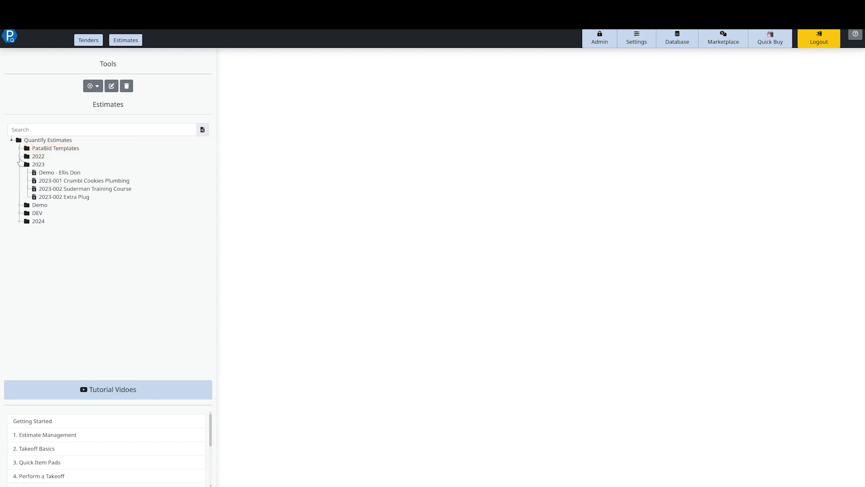
click(20, 156)
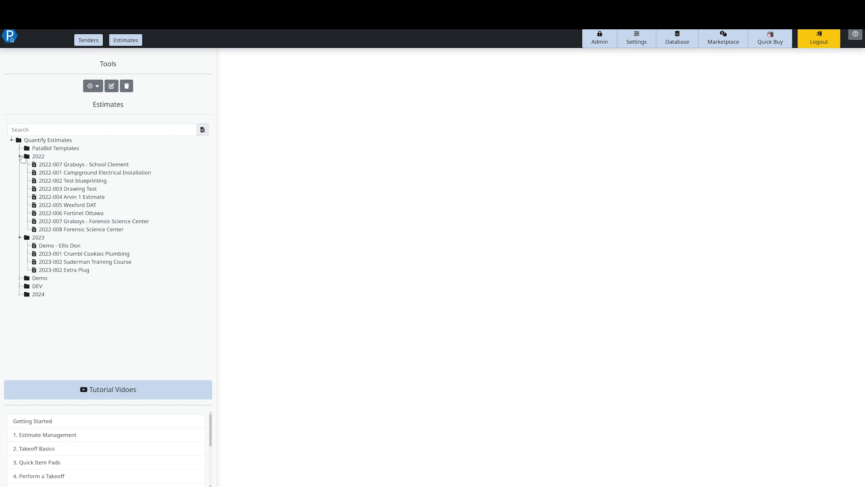
click(20, 156)
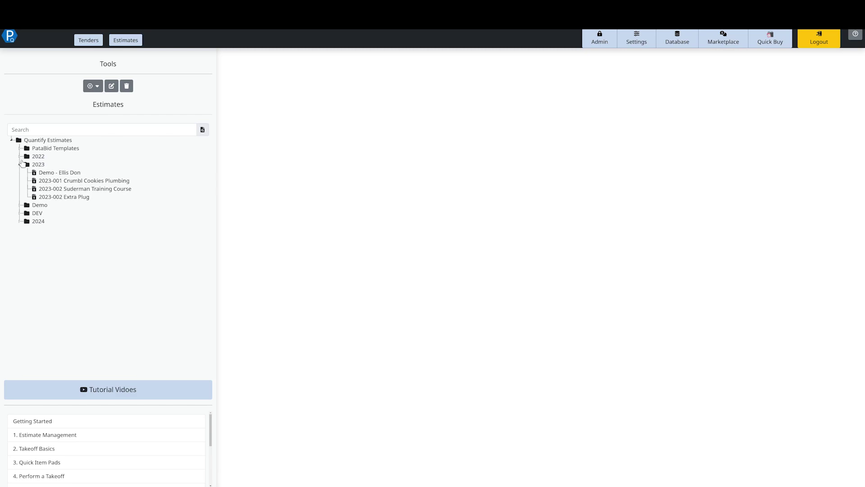
click(20, 165)
click(45, 141)
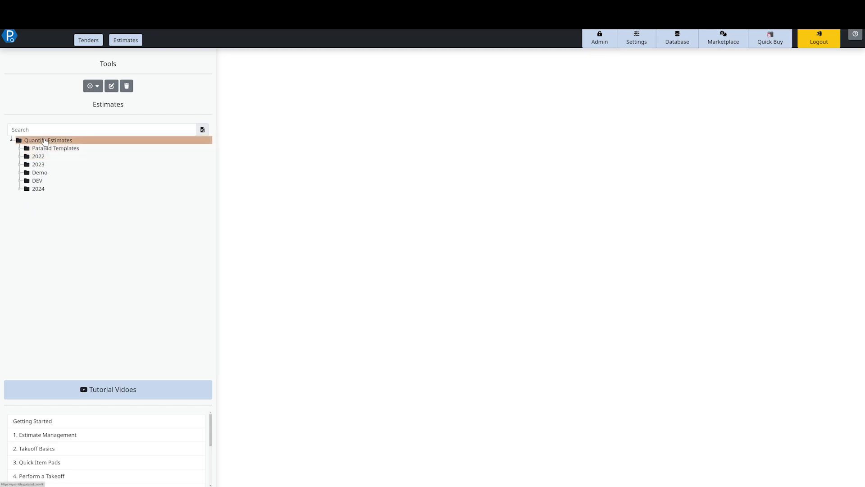
right_click(45, 141)
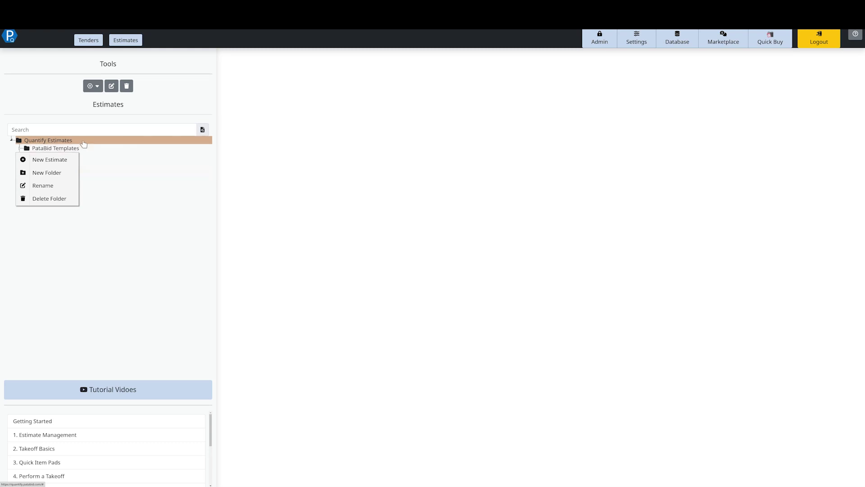
click(114, 172)
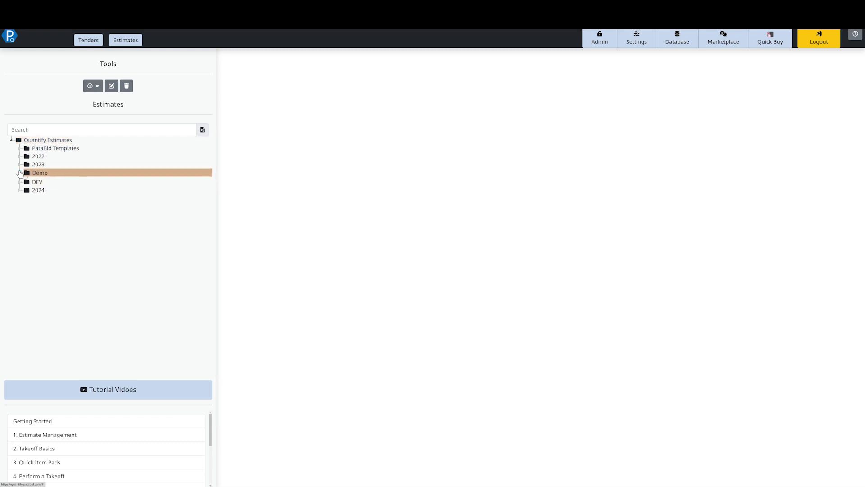
Create a new estimate named DEMO Contractors in the Demo folder, using the Default Template.
click(20, 173)
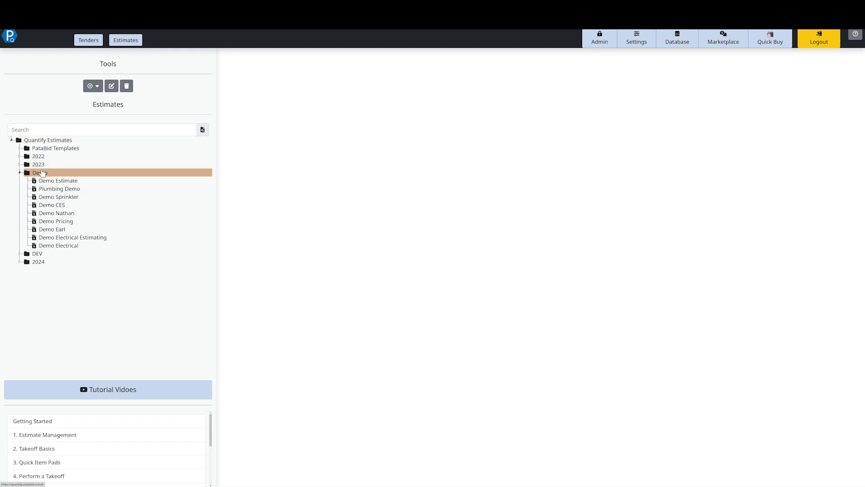
right_click(43, 173)
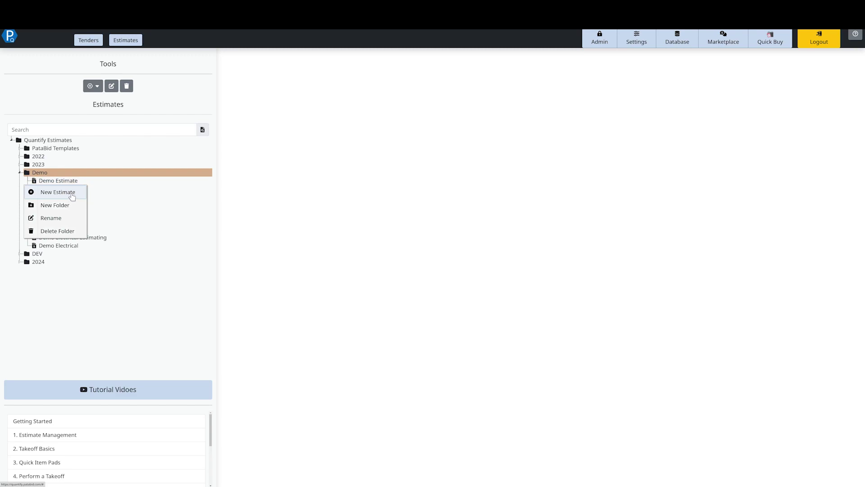
click(58, 192)
click(372, 87)
text(DEMO Contractors)
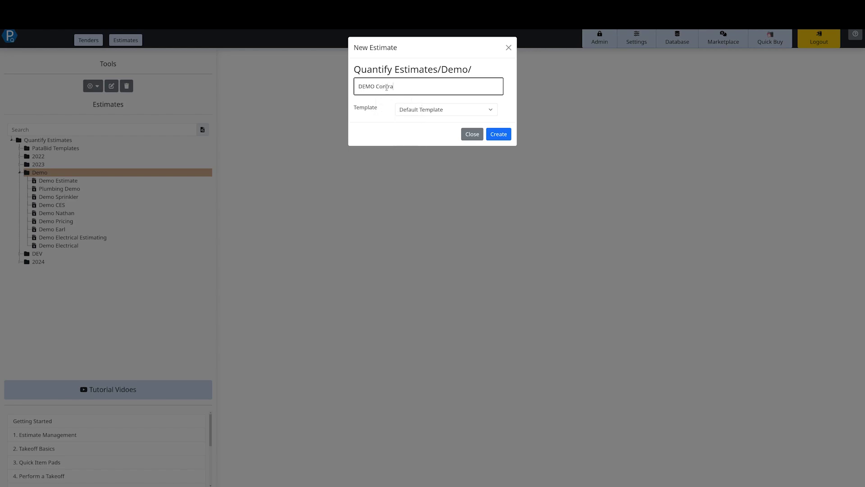
key(Tab)
key(Tab)
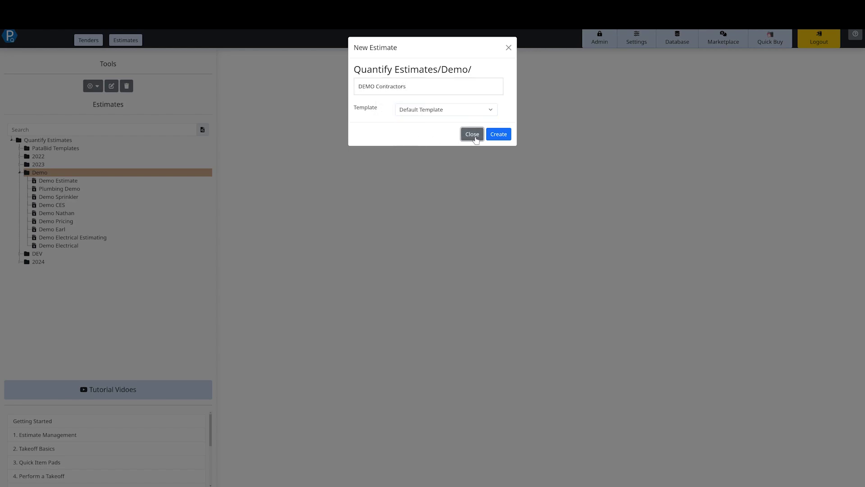
click(498, 136)
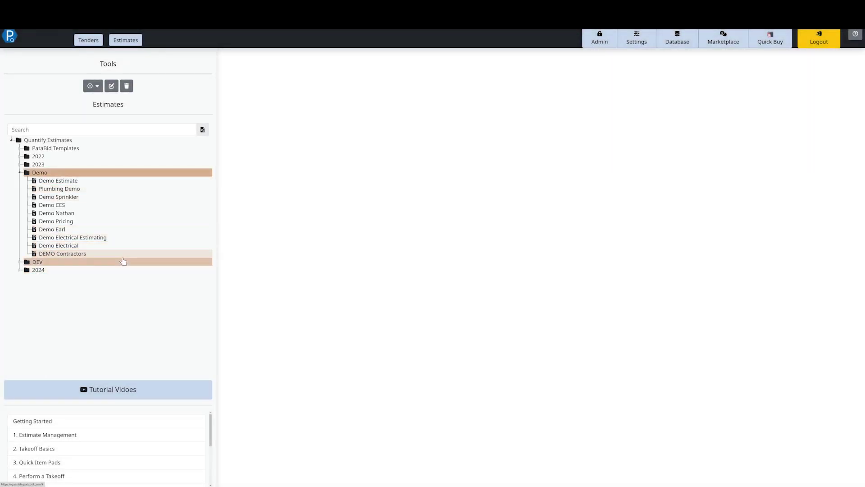
Display the DEMO Contractors estimate's details and set its closing date to 2024-05-02.
click(121, 255)
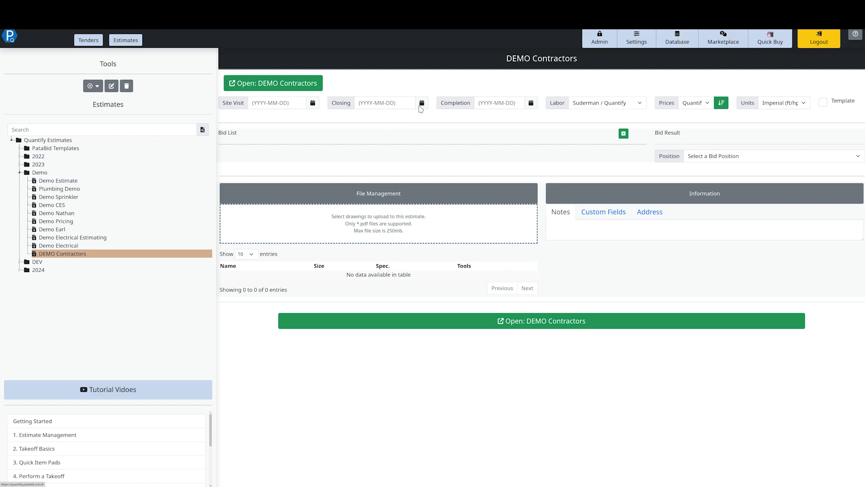
click(421, 105)
click(373, 172)
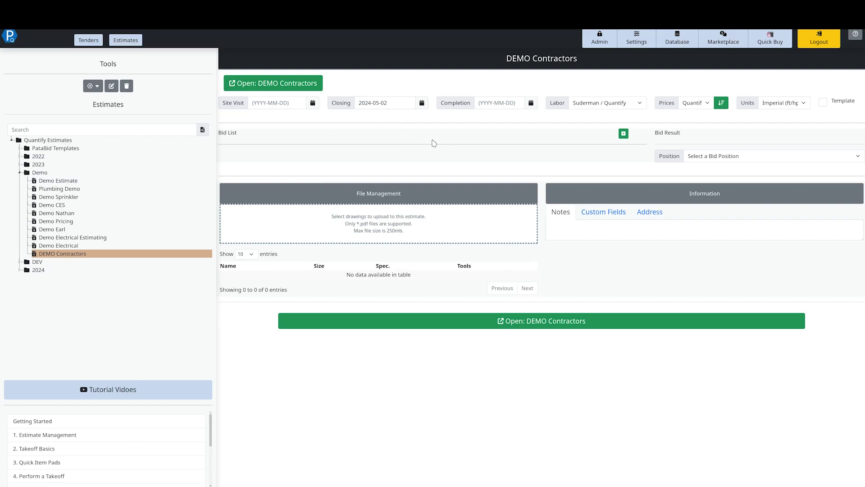
Review the estimate's labor and price source options and the blank form for adding a company to the bid list.
click(606, 104)
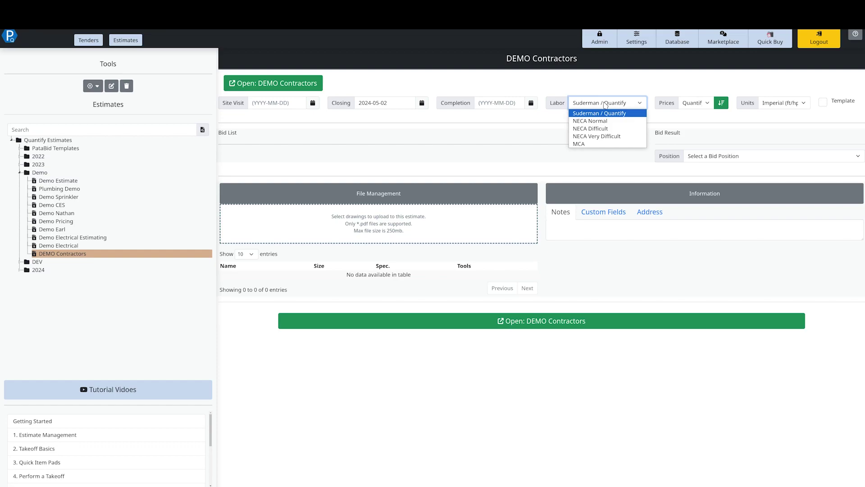
click(698, 102)
click(706, 103)
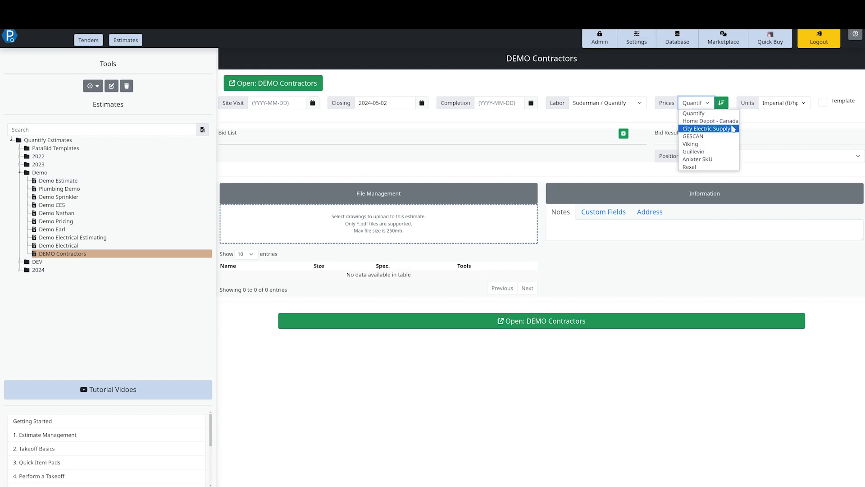
click(768, 136)
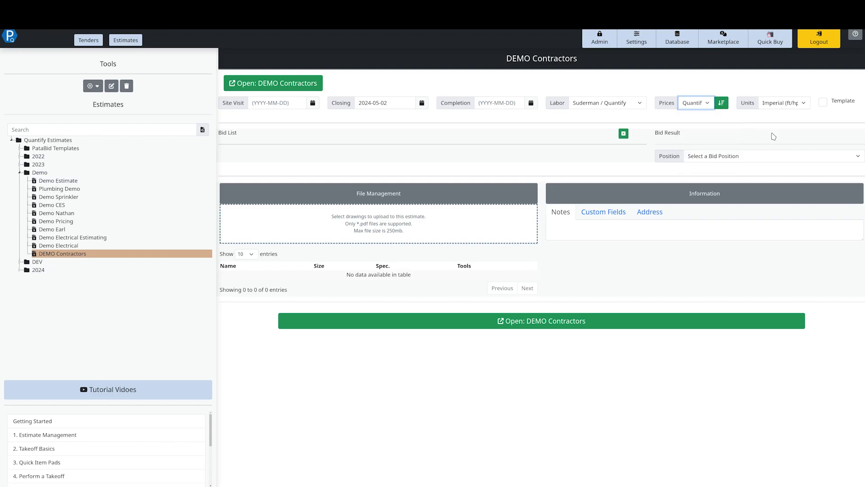
click(624, 134)
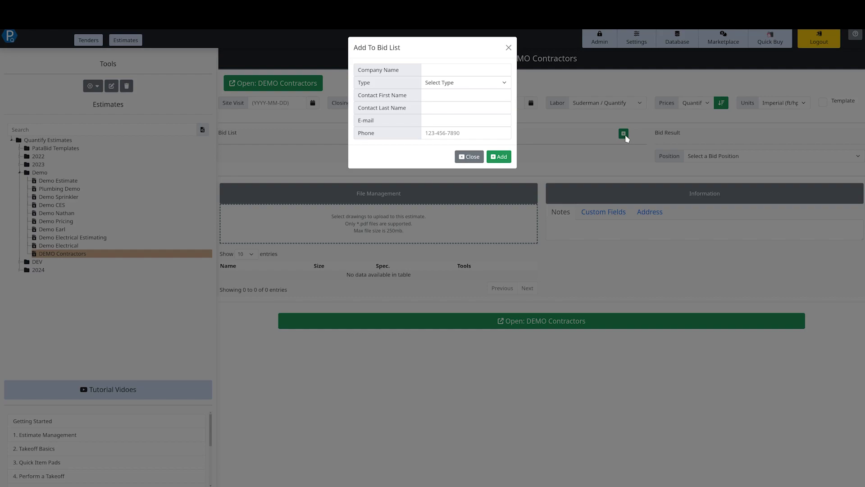
click(588, 178)
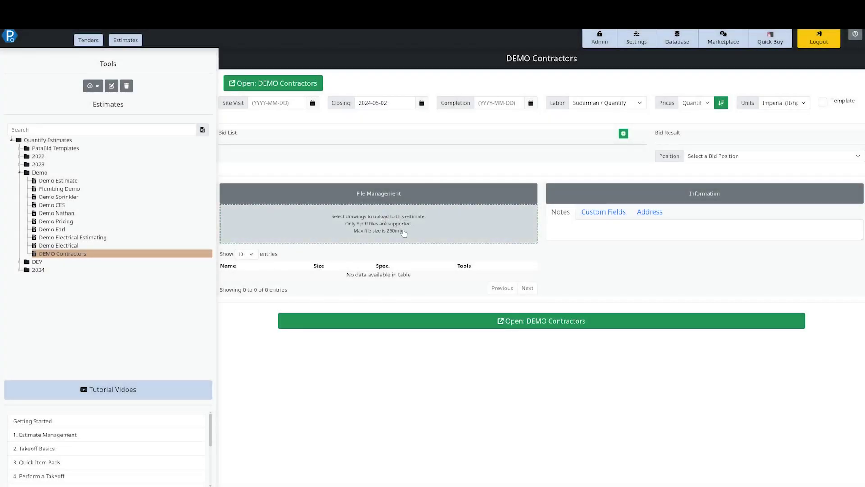
Upload the drawings 7495 - mech & electrical.pdf and House 01 - A1 - Floor Plan.pdf from the demo drawings folder in Documents.
click(464, 227)
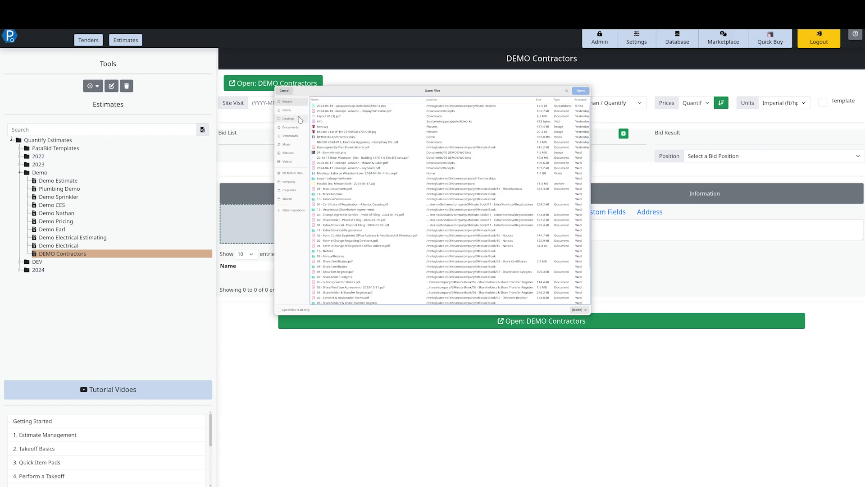
click(291, 127)
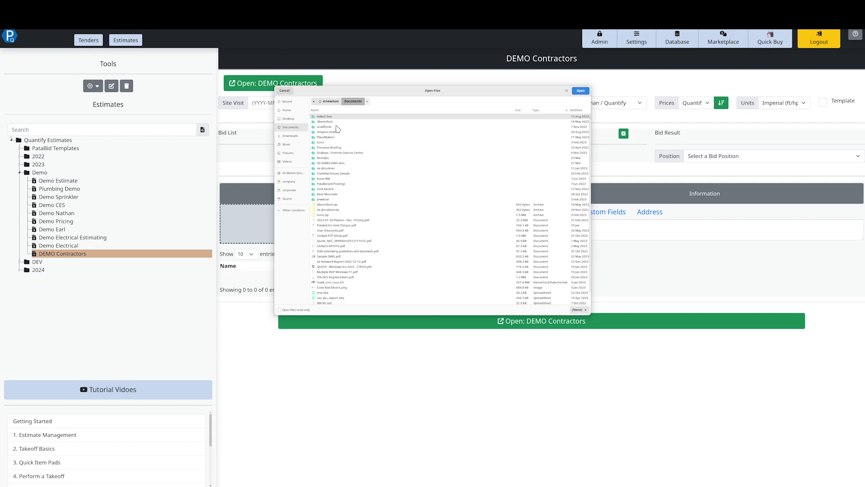
click(348, 110)
double_click(338, 116)
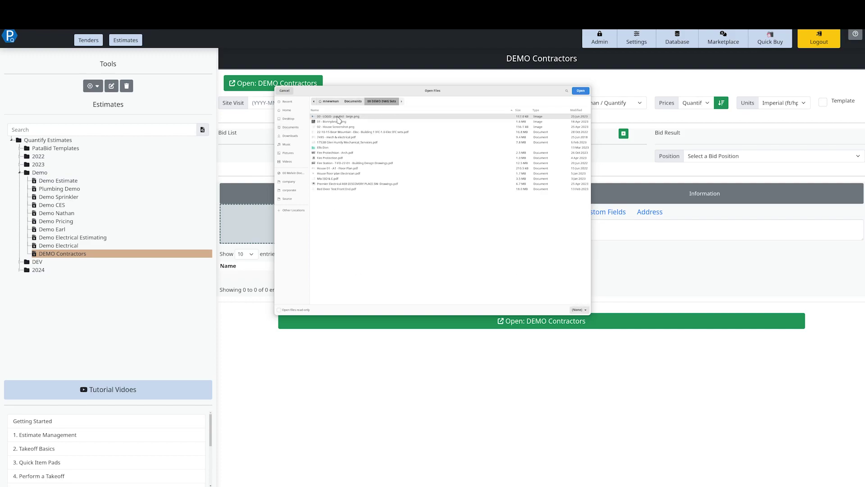
click(344, 138)
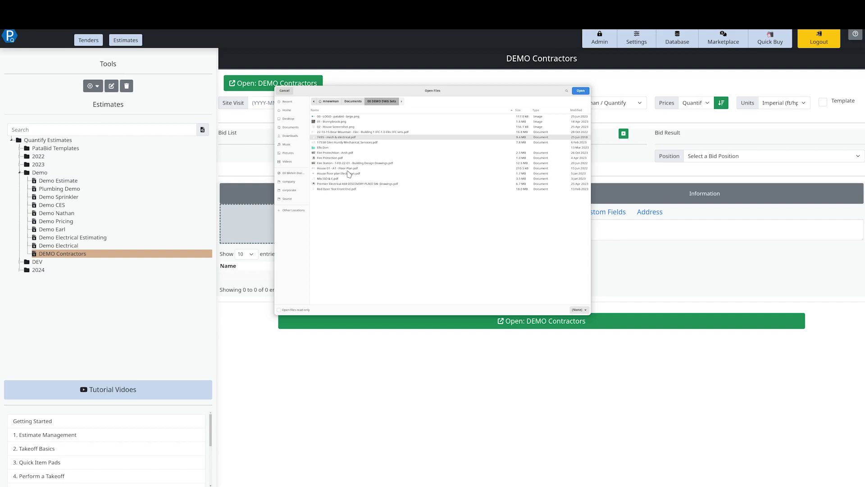
click(582, 91)
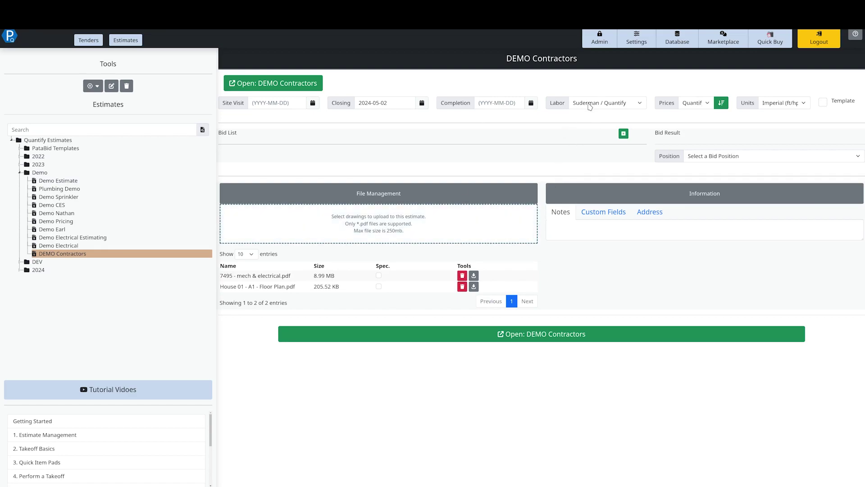
Look at the Suderman Estimating Systems profile in the Marketplace and its form for sharing an estimate.
click(714, 41)
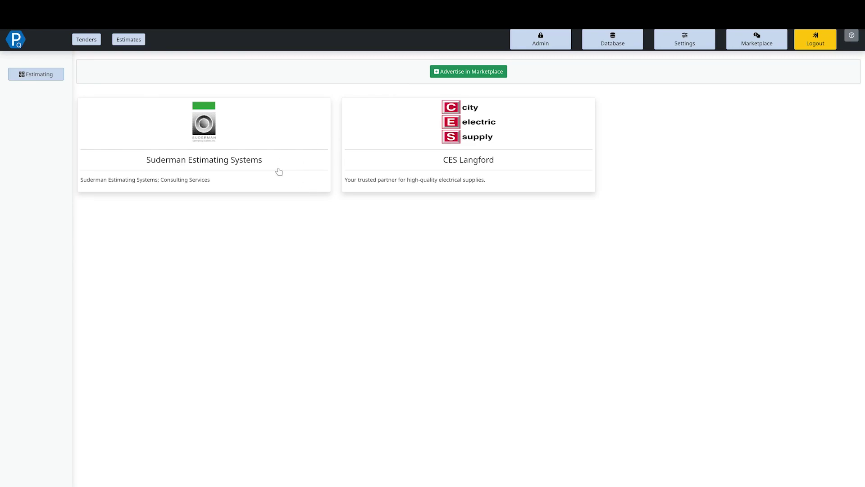
click(310, 128)
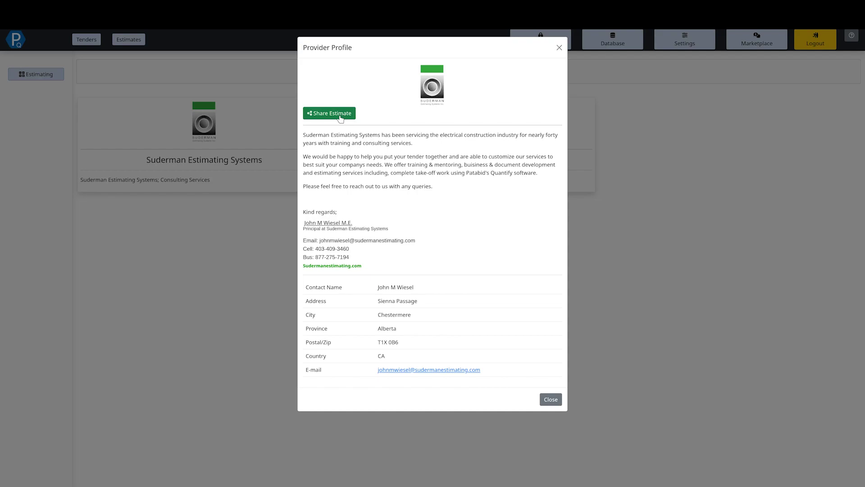
click(346, 115)
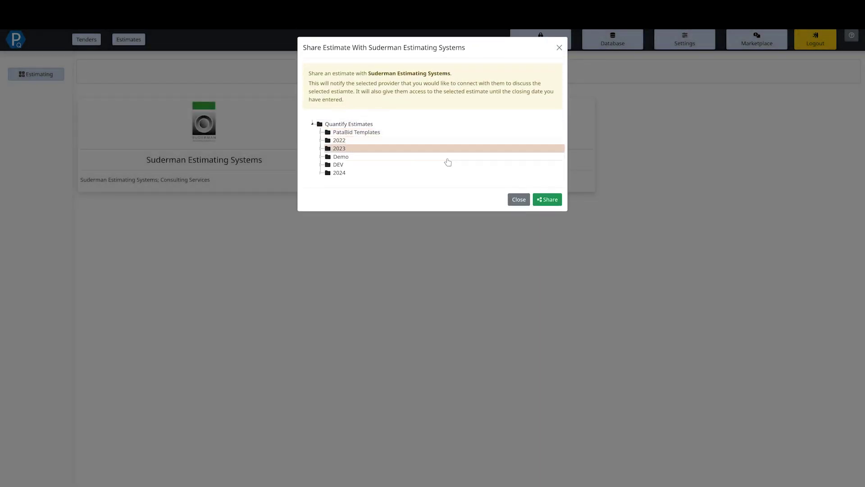
click(518, 199)
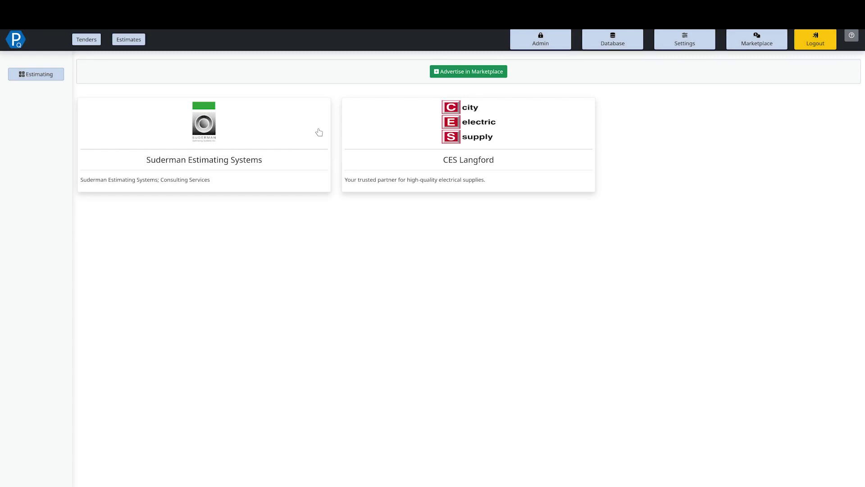
click(319, 132)
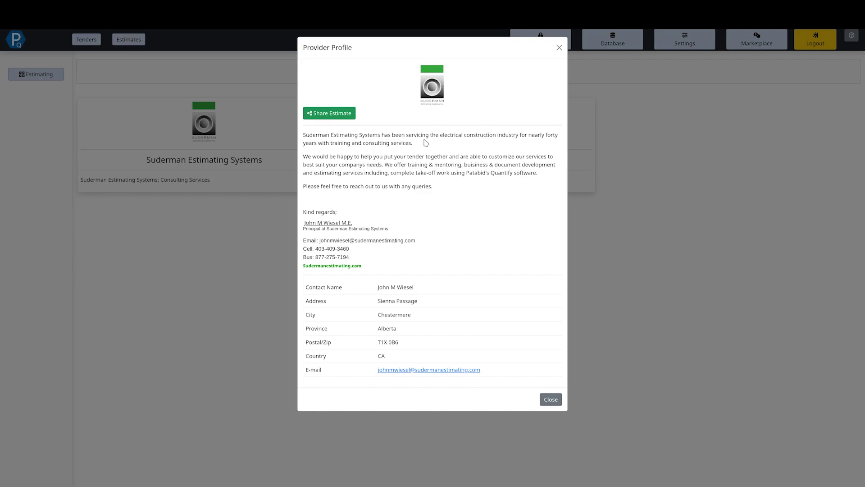
click(260, 206)
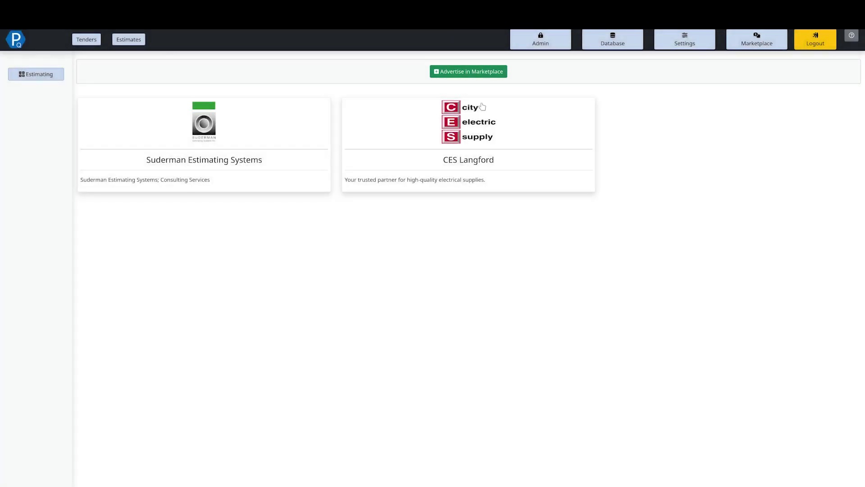
Open the DEMO Contractors estimate from the Demo folder for takeoff.
click(128, 42)
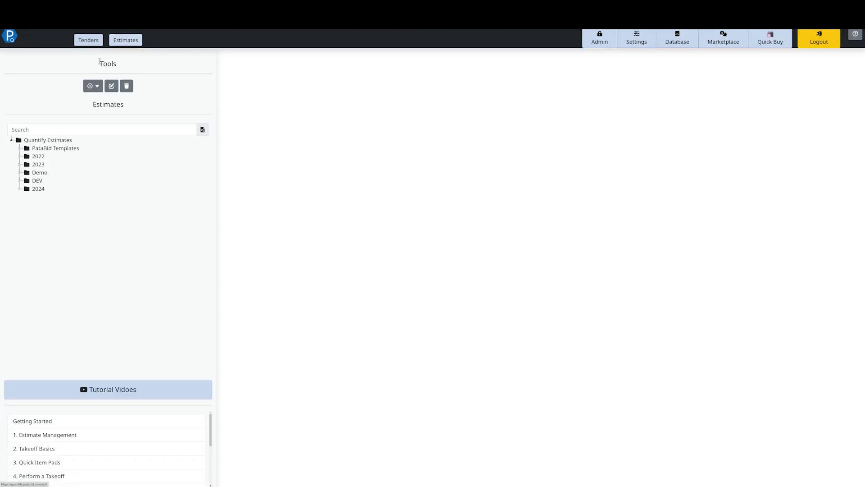
double_click(27, 172)
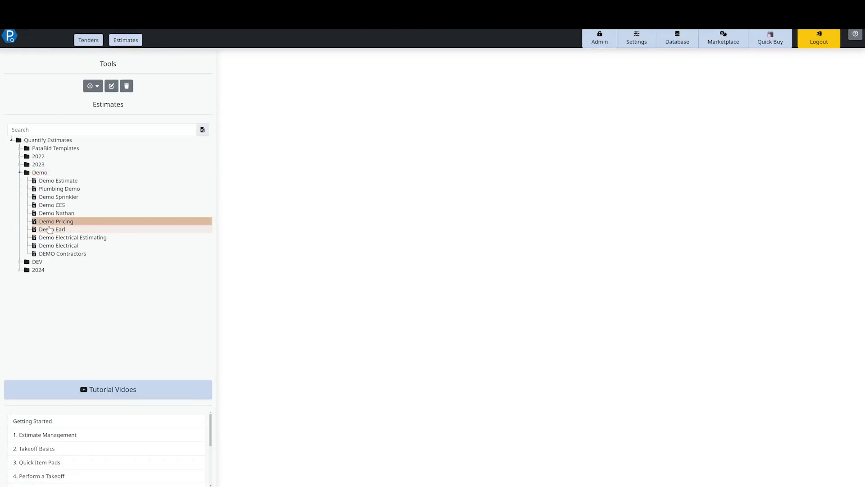
click(68, 253)
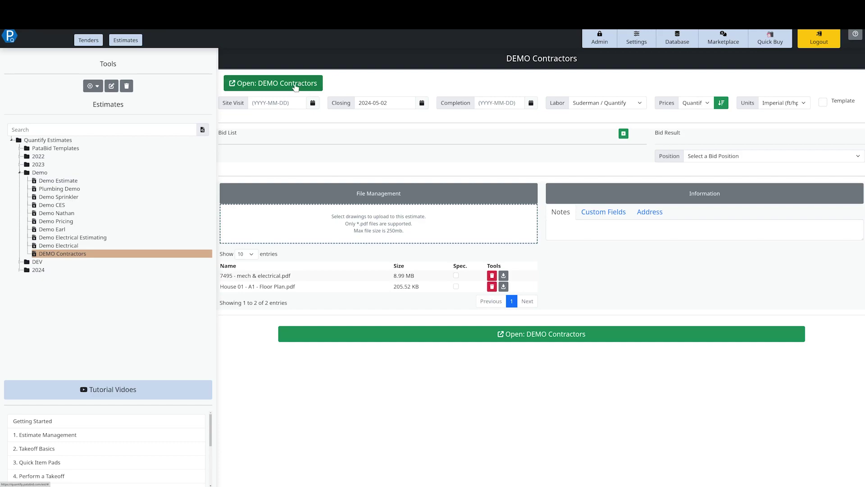
click(296, 85)
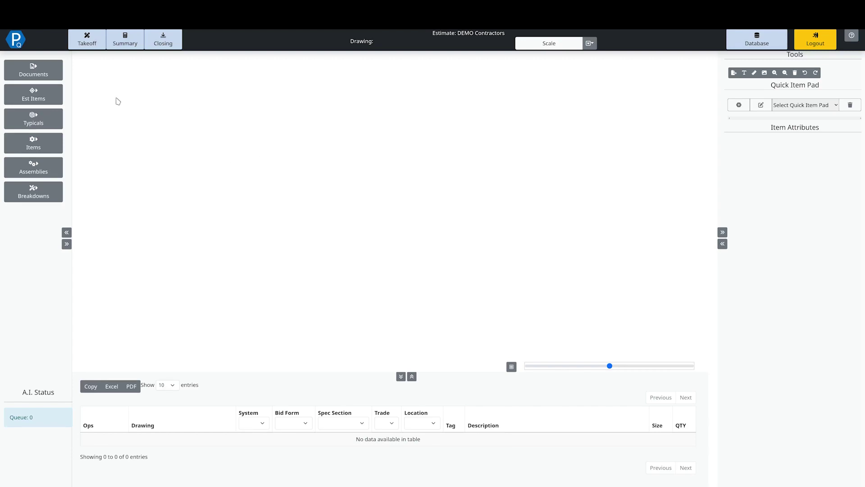
Open drawing 7495 - M&E-E4 from 7495 - mech & electrical.pdf and examine the floor plan around the foyer.
click(47, 75)
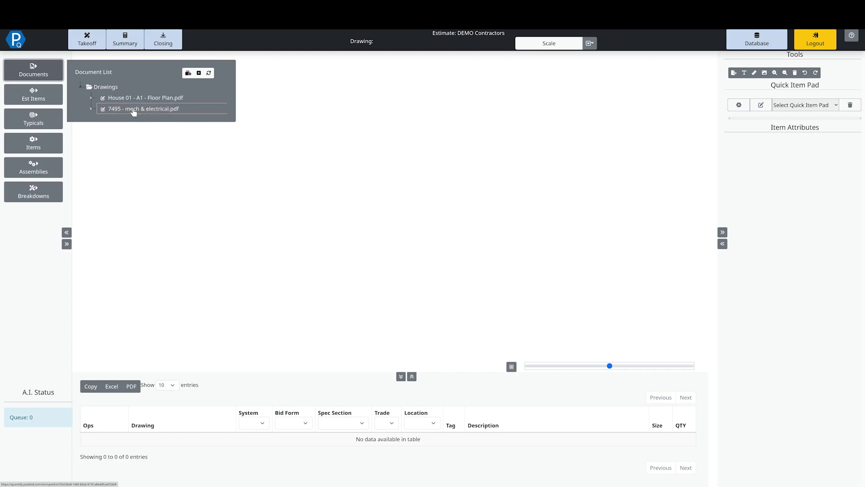
click(93, 109)
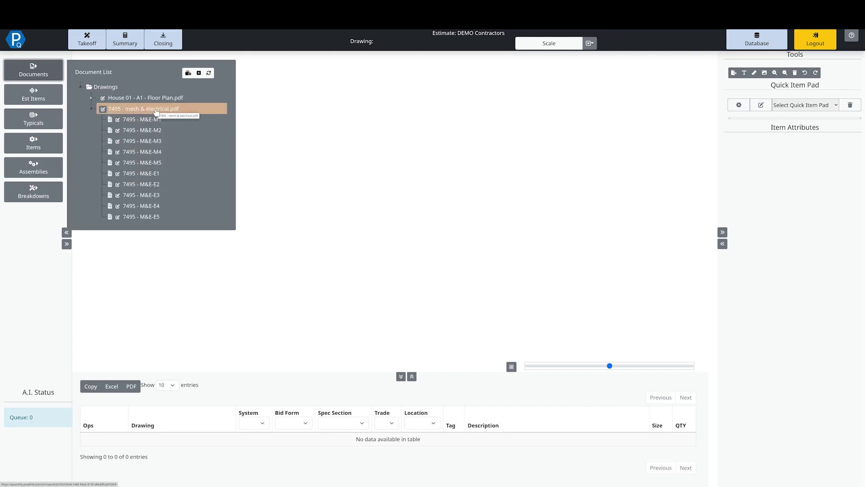
click(183, 208)
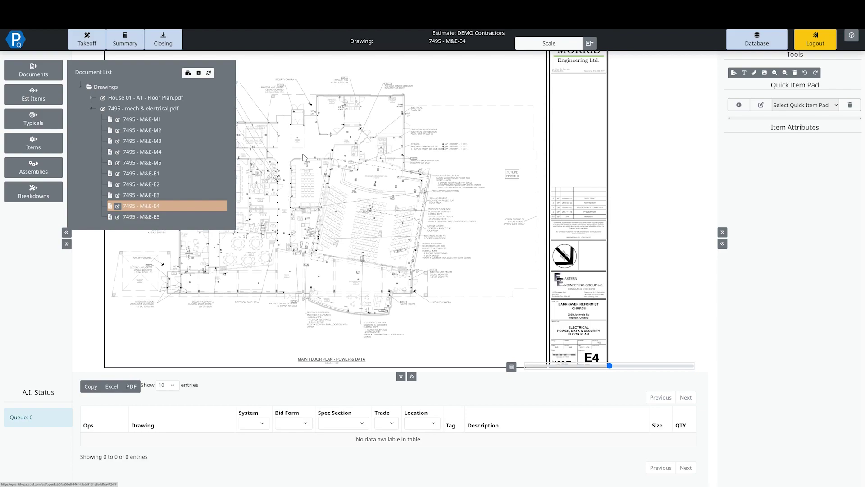
scroll(243, 148, up, 3)
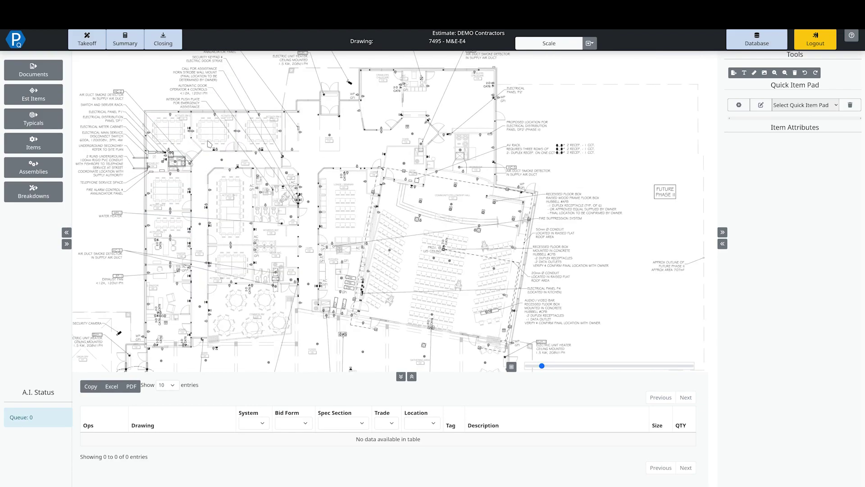
scroll(214, 144, up, 2)
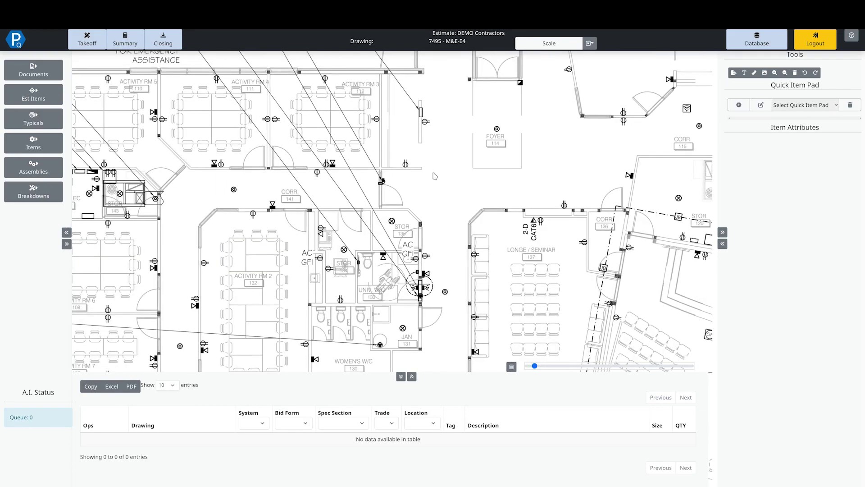
drag(377, 155, 352, 155)
scroll(436, 181, down, 1)
drag(436, 181, 368, 181)
drag(502, 209, 490, 275)
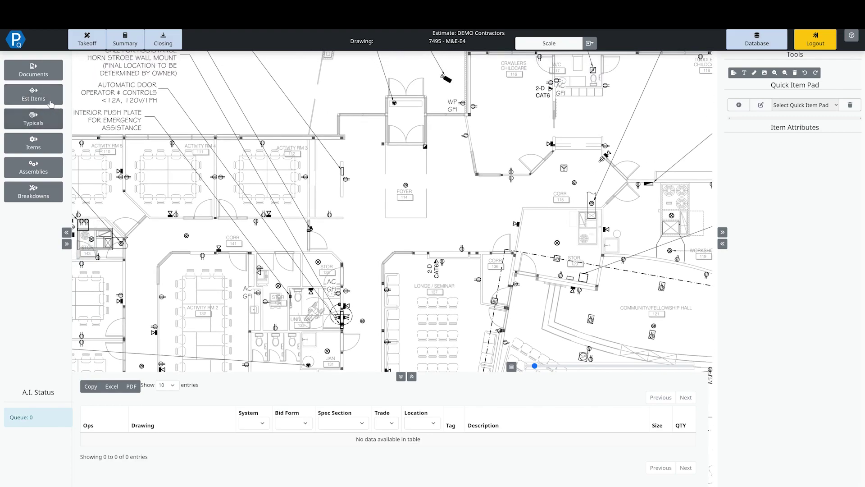
Create an estimate item named Crane Setup with a labor unit of 10 and a price unit of 500.
click(51, 101)
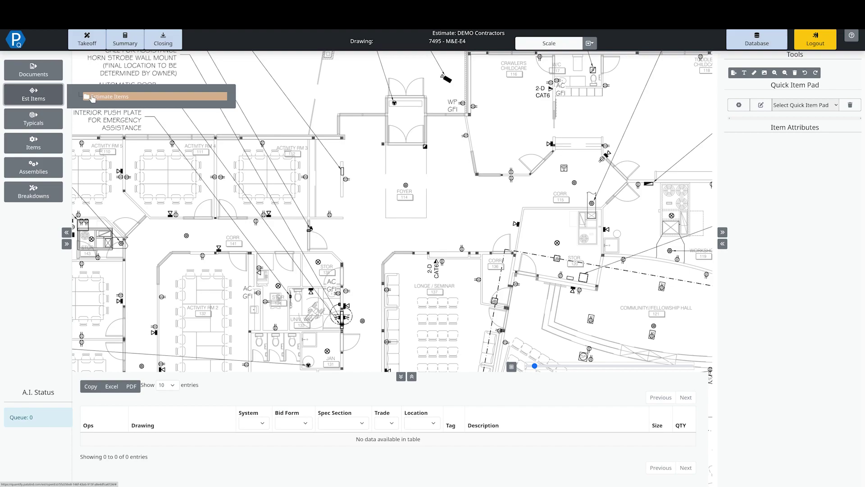
right_click(93, 99)
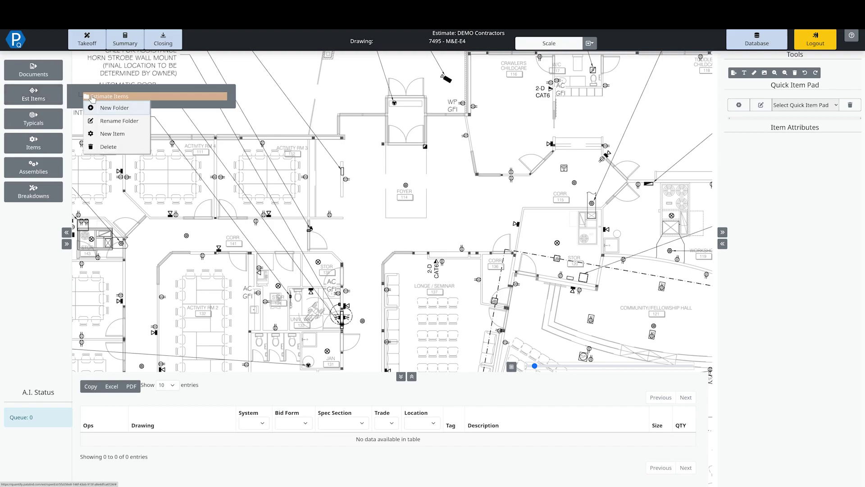
click(125, 135)
click(378, 71)
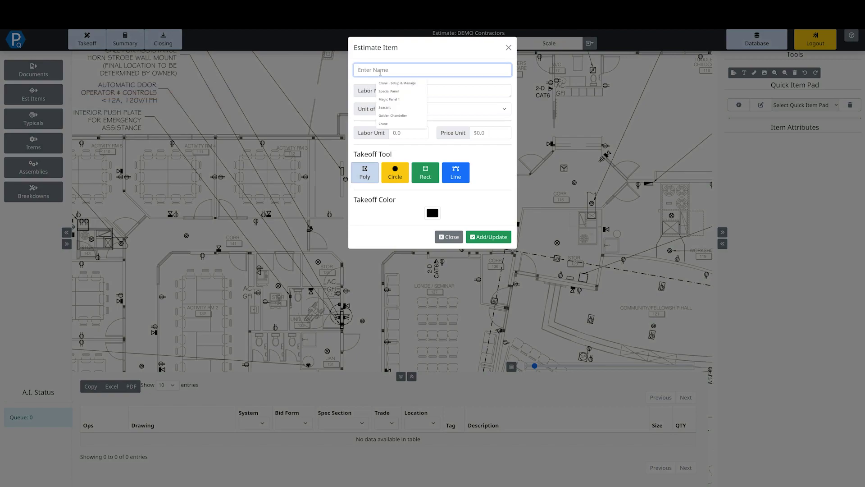
text(C)
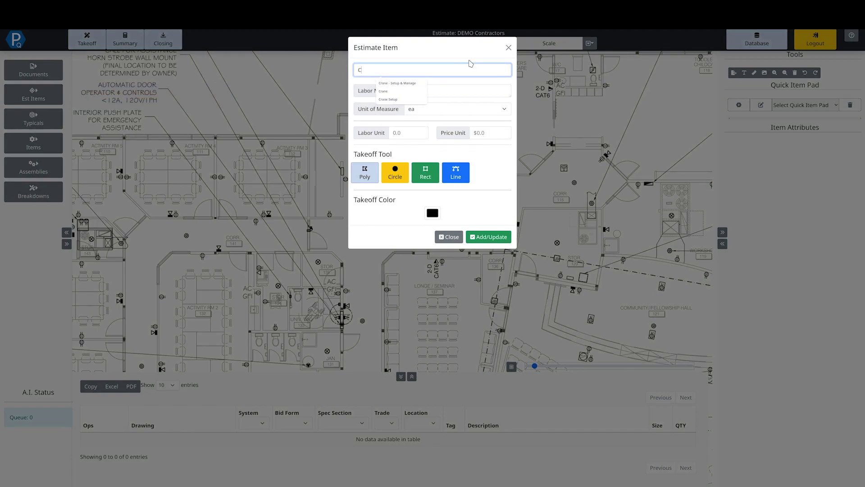
text(rane Setup)
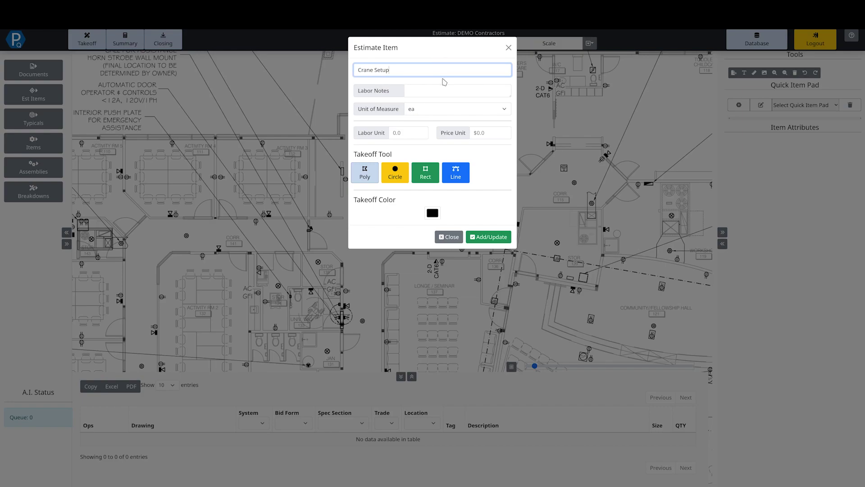
click(413, 132)
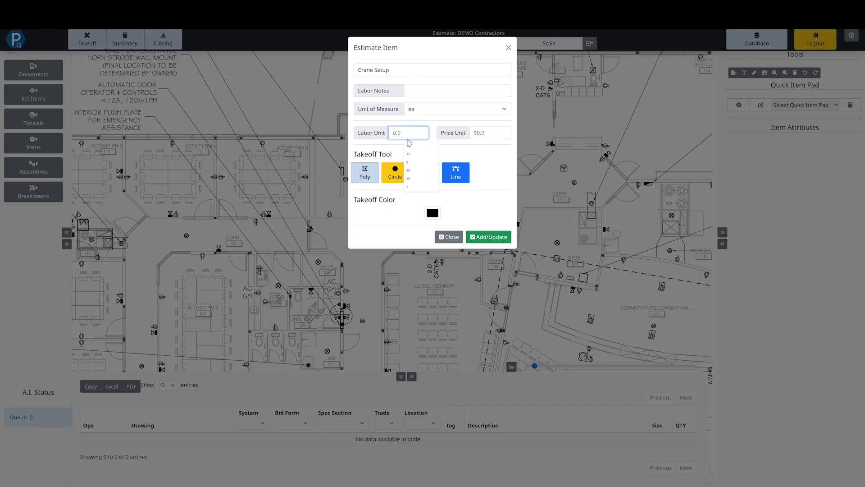
text(10)
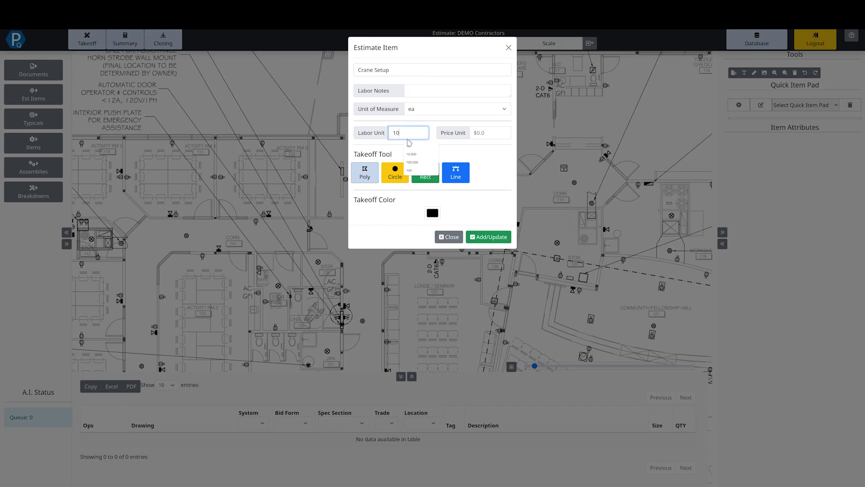
key(Tab)
text(500)
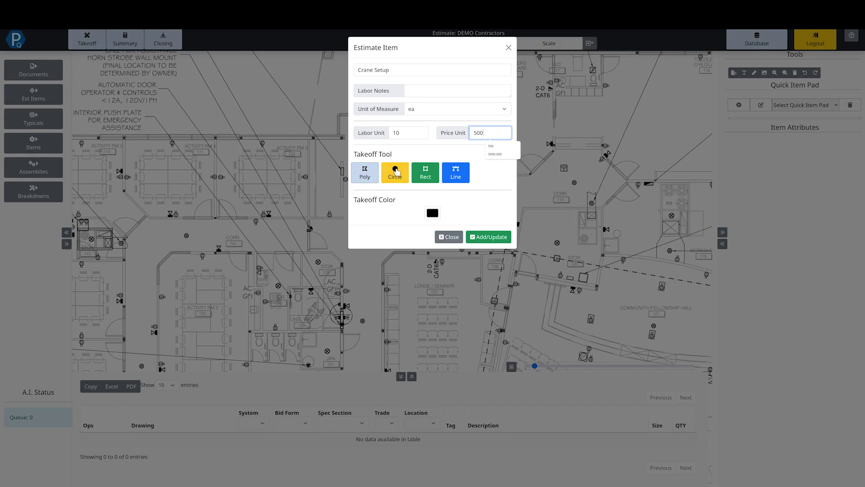
Give the Crane Setup item the Circle takeoff tool and a green takeoff color, and add it to the estimate.
click(401, 181)
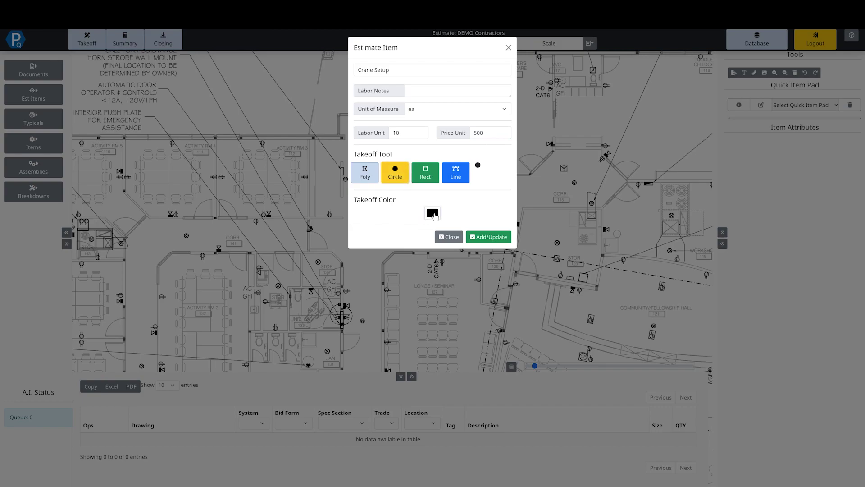
click(434, 216)
click(483, 273)
click(483, 236)
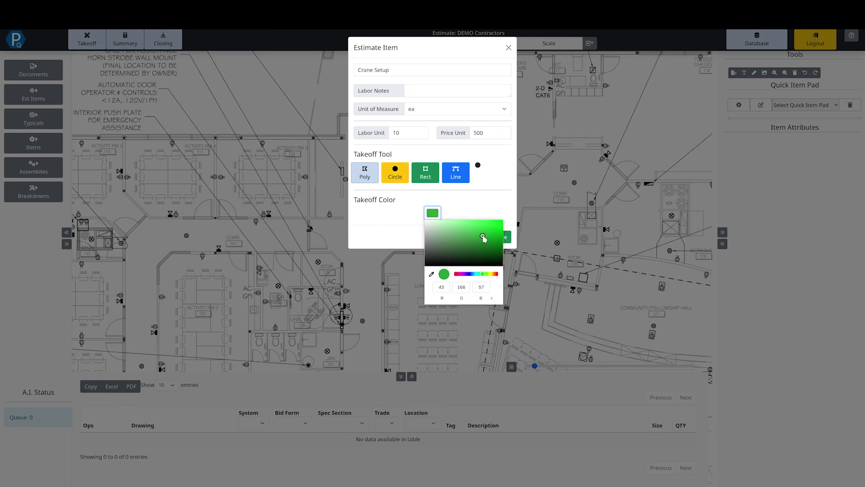
click(486, 211)
click(493, 236)
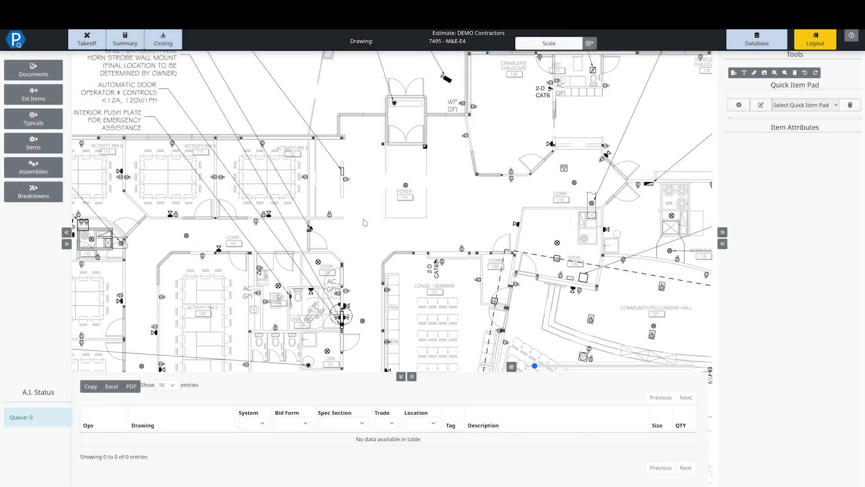
Take off one Crane Setup item as a circle outside the building, near the foyer entrance, on the drawing.
click(50, 95)
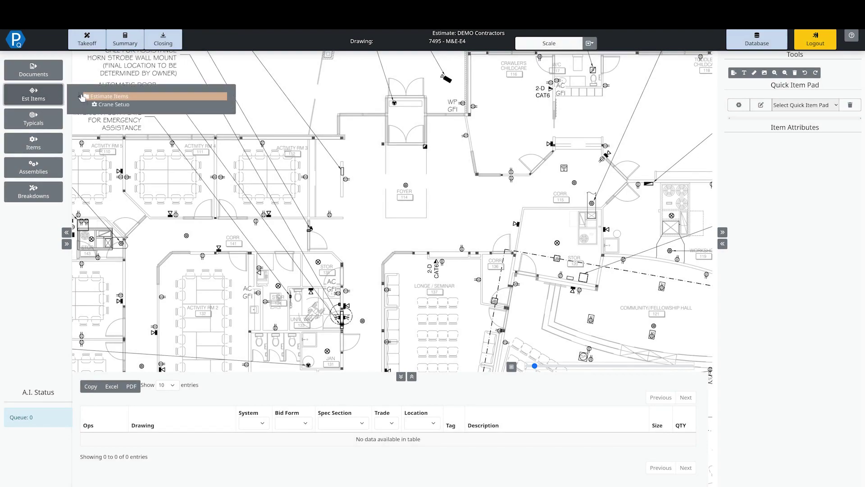
click(131, 109)
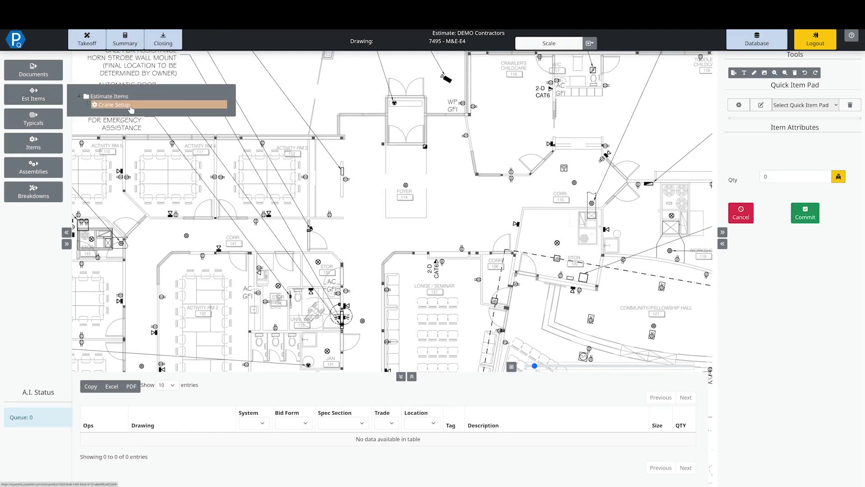
click(287, 77)
click(307, 91)
scroll(305, 106, down, 2)
drag(304, 106, 317, 138)
Look through the estimate items, the typicals and the Electrical categories of the Quantify Database items.
click(50, 99)
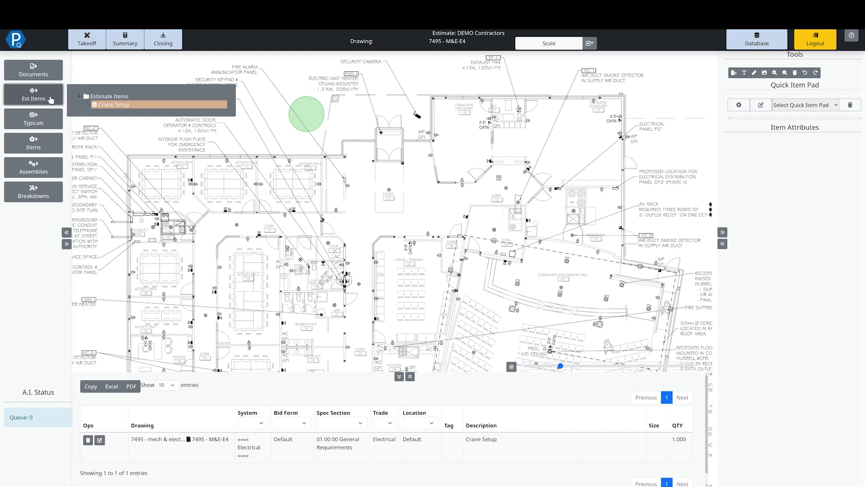
click(53, 125)
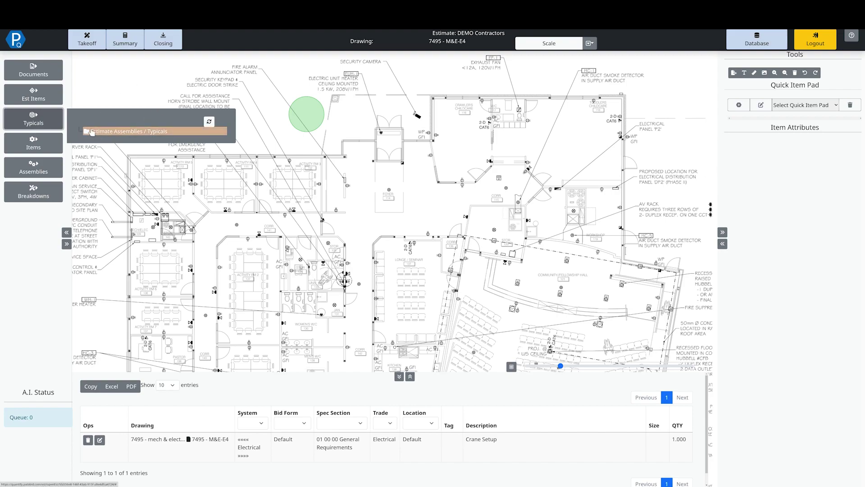
click(52, 149)
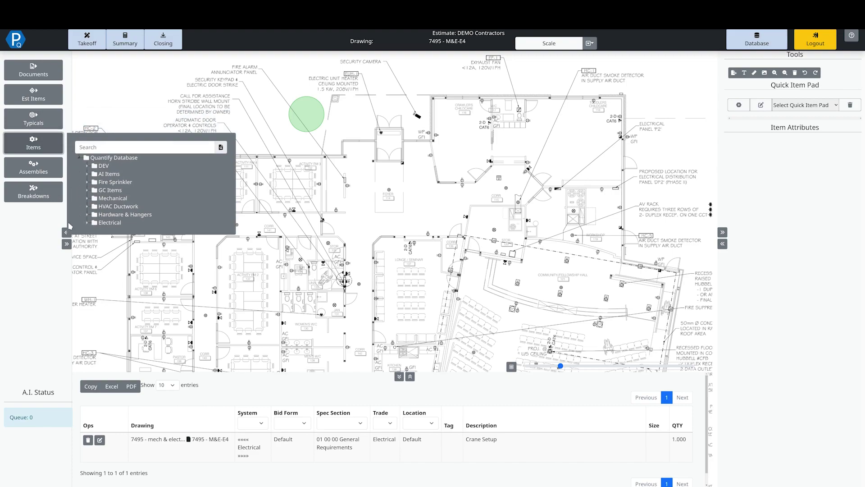
click(88, 223)
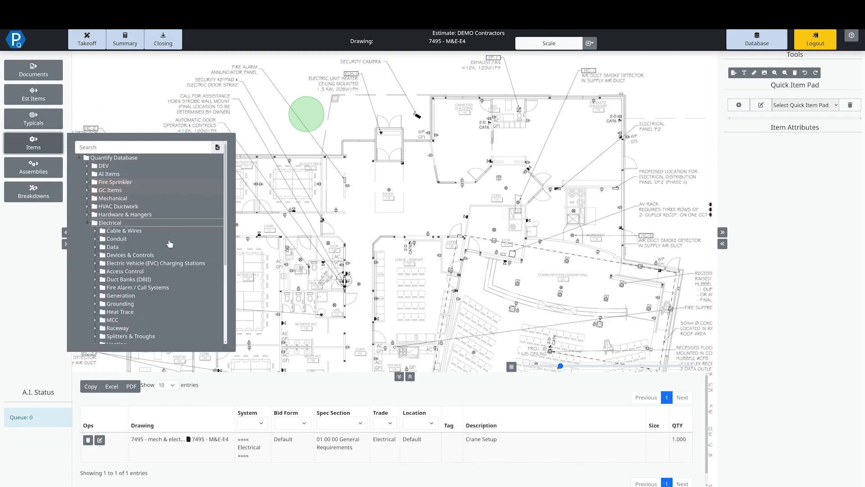
scroll(172, 234, down, 5)
scroll(133, 227, up, 5)
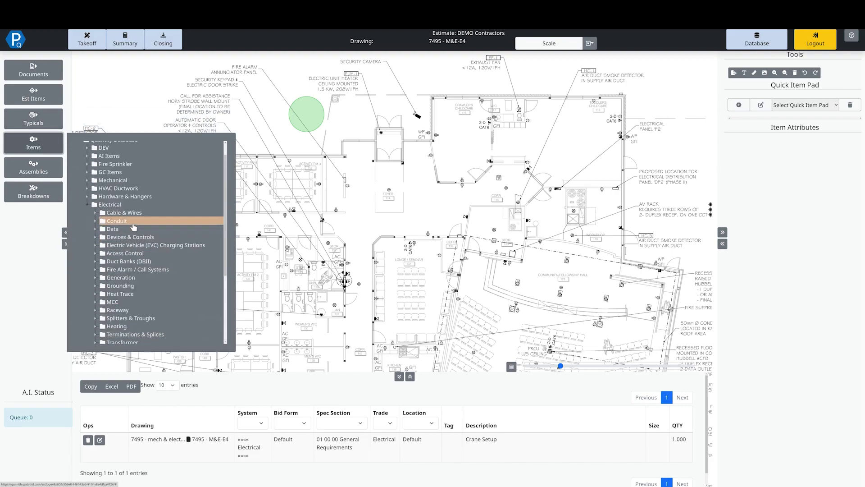
Browse the Cable & Wires items under Electrical, examining the Feeder, THHN / THWN / XHHW and MC folders.
click(98, 212)
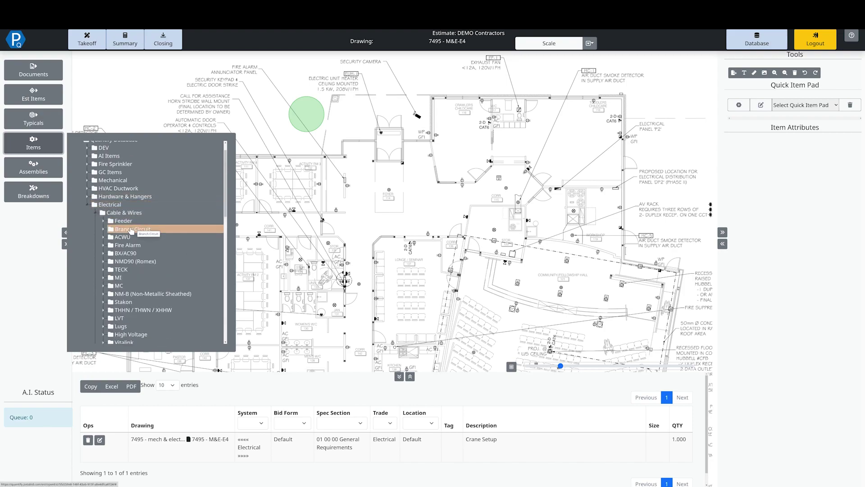
click(103, 221)
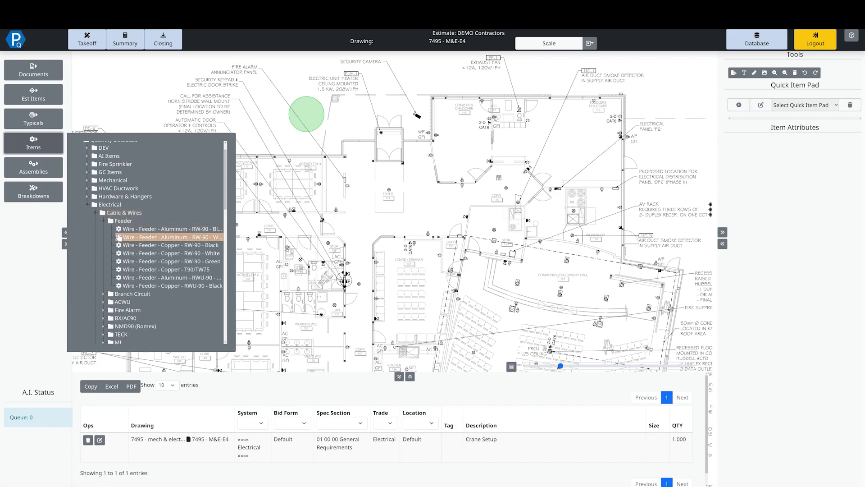
scroll(123, 238, down, 1)
scroll(126, 239, down, 4)
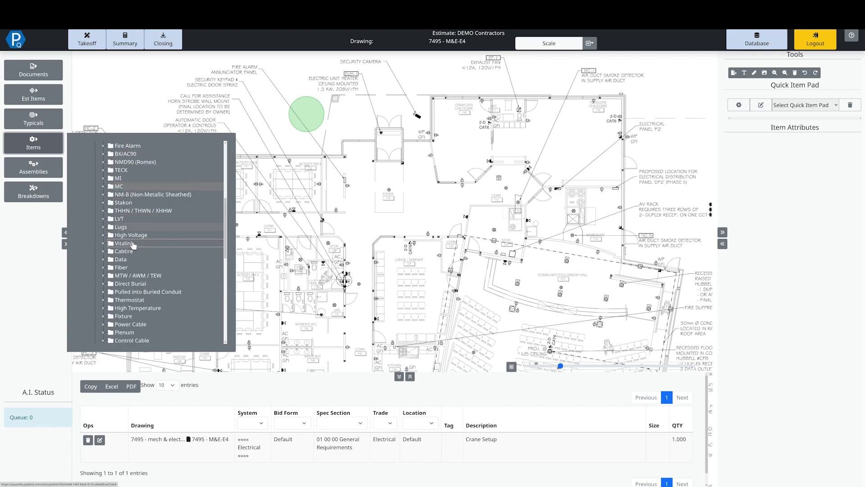
click(103, 240)
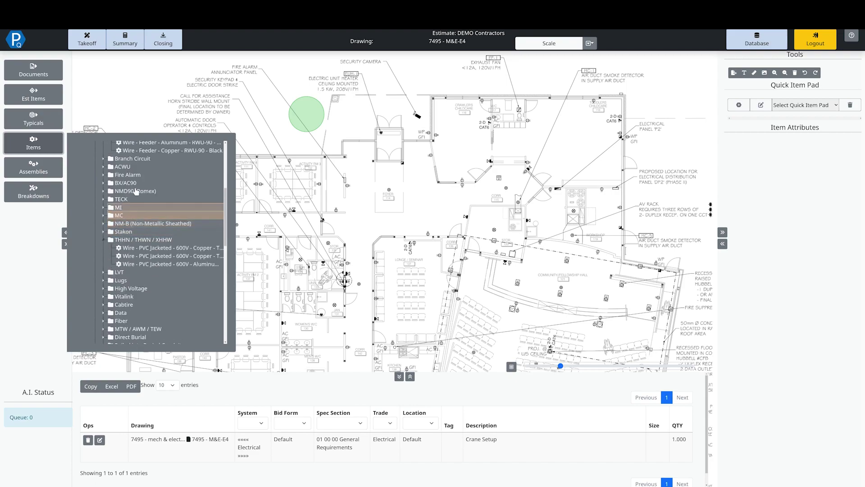
click(104, 216)
scroll(114, 219, down, 10)
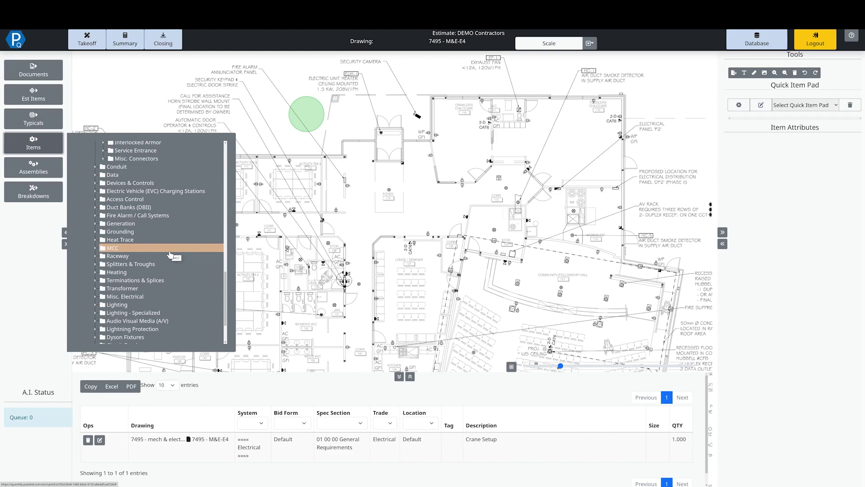
scroll(135, 250, up, 10)
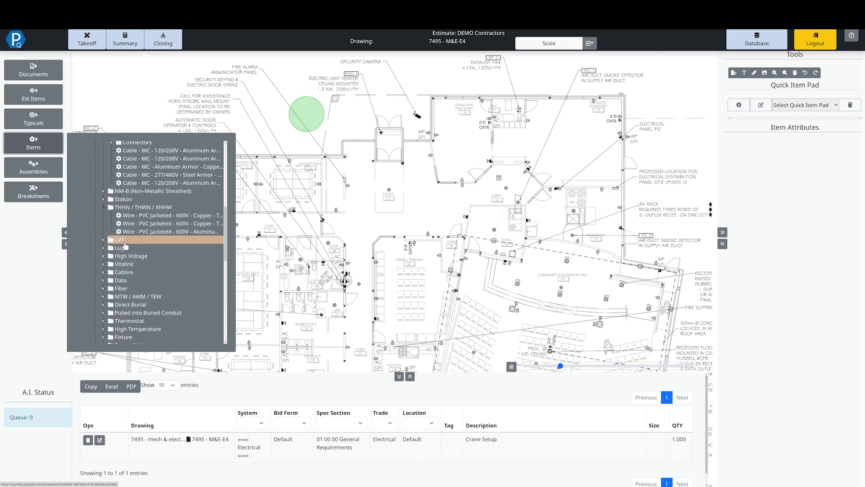
scroll(107, 227, up, 1)
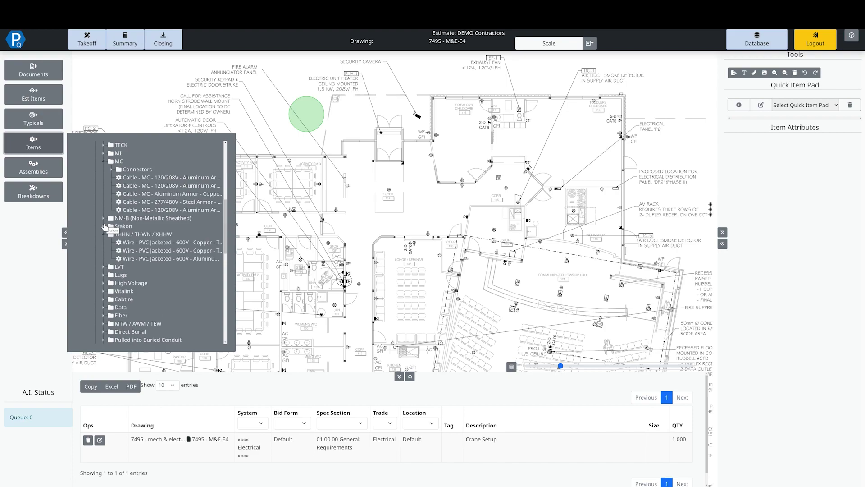
Collapse the MC folder and review the Feeder wires and the remaining Cable & Wires folders, from Branch Circuit through Misc. Connectors.
click(104, 161)
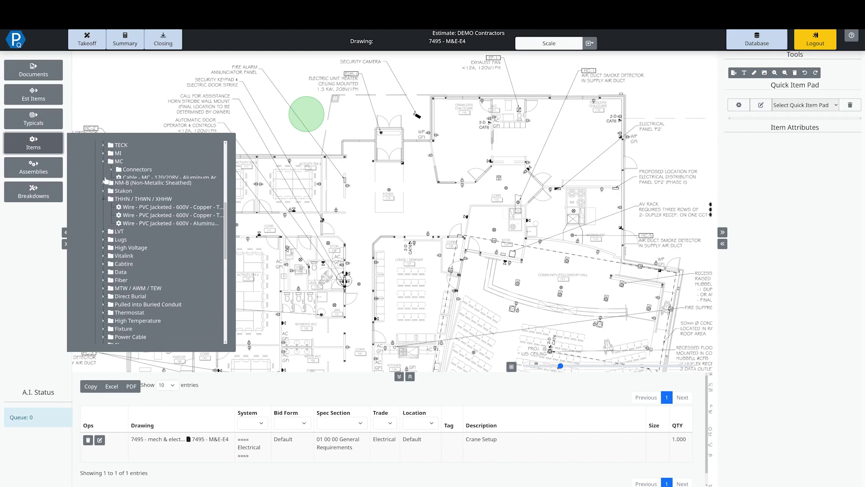
scroll(109, 182, up, 10)
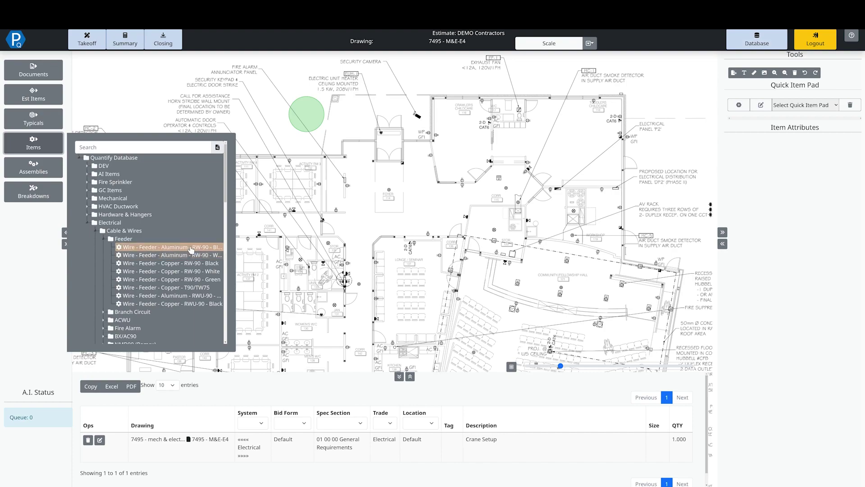
scroll(190, 251, down, 2)
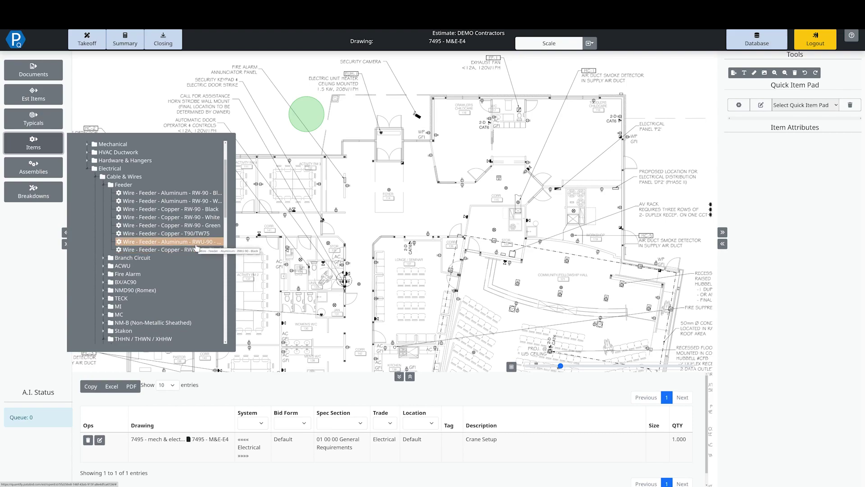
scroll(195, 247, down, 6)
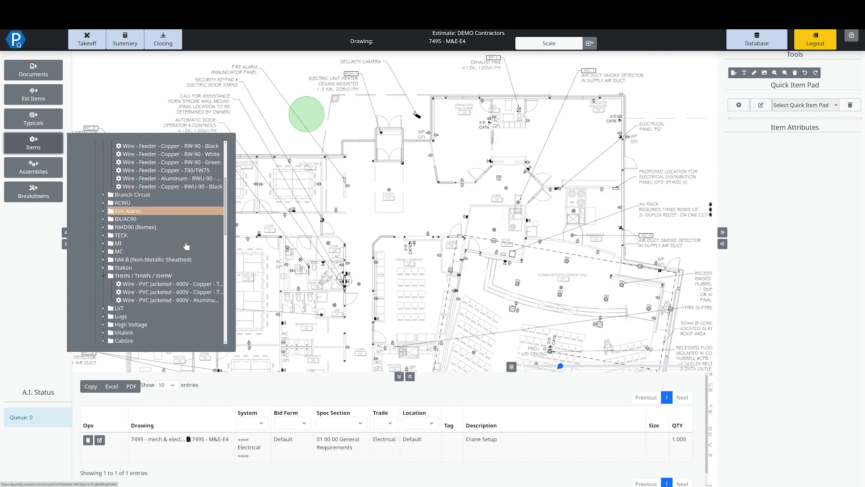
scroll(193, 245, down, 5)
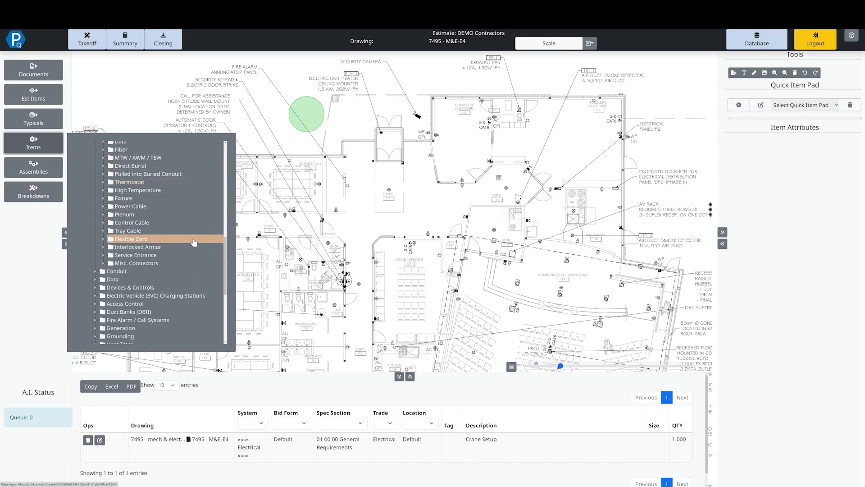
scroll(194, 243, down, 3)
scroll(182, 239, up, 6)
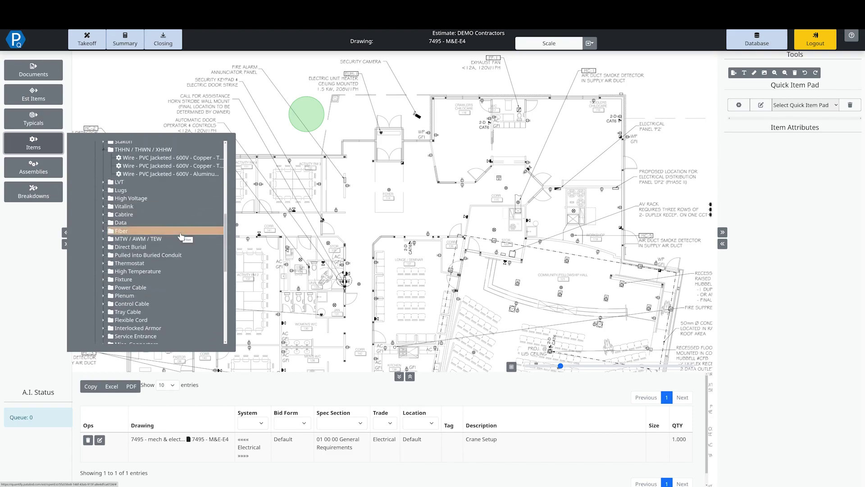
scroll(180, 237, up, 10)
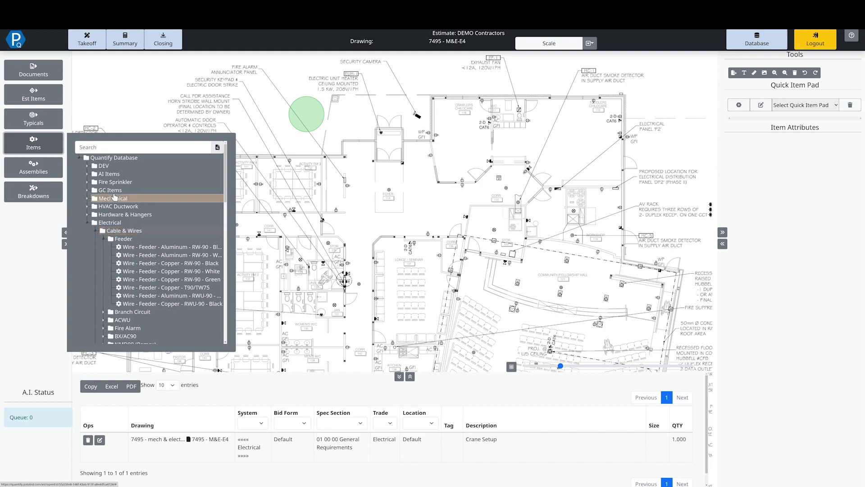
Browse the Electrical assemblies in Quantify Assemblies, examining the duplex plug assemblies under Devices, Plugs, MC.
click(48, 174)
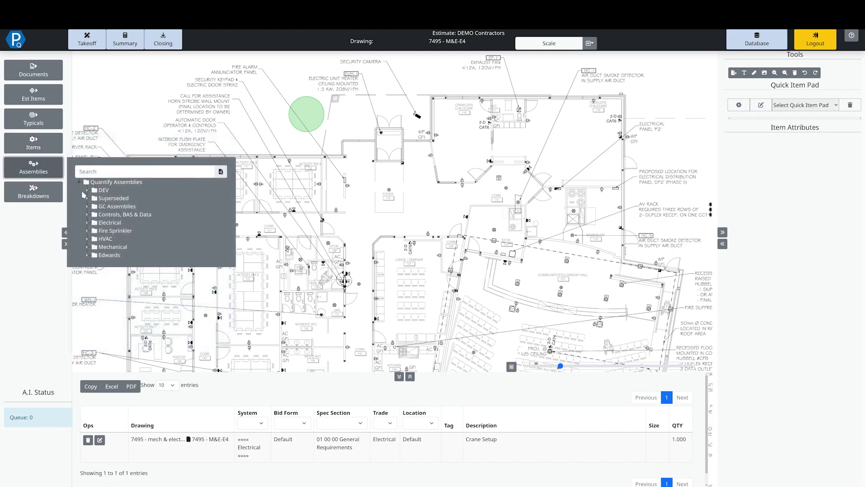
click(143, 223)
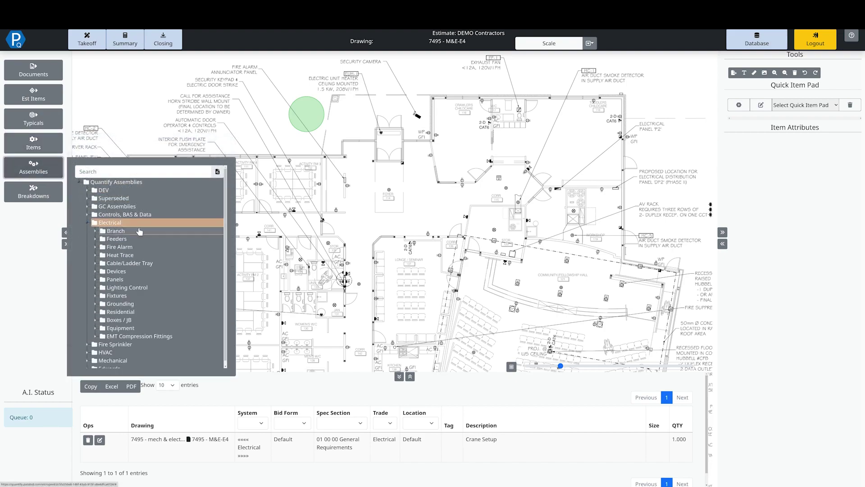
click(97, 271)
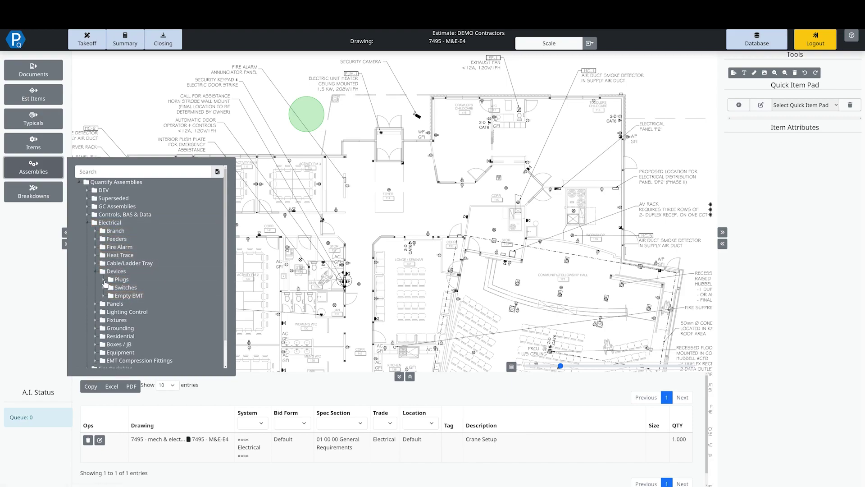
click(103, 280)
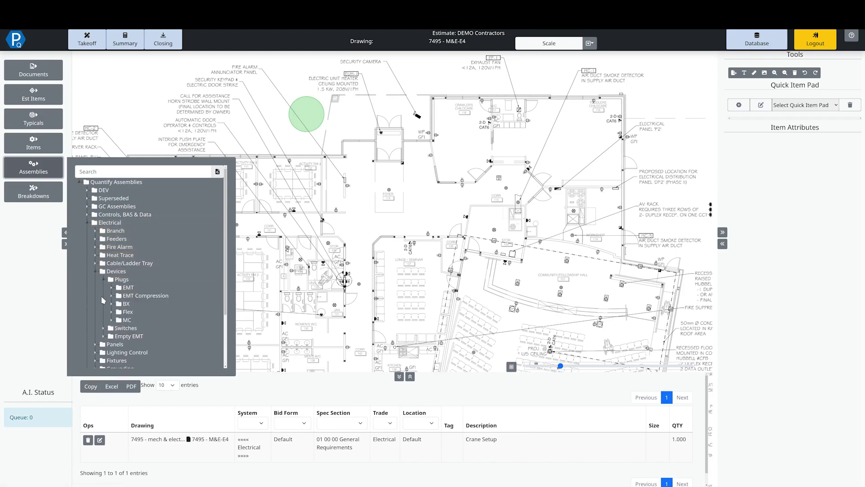
click(111, 319)
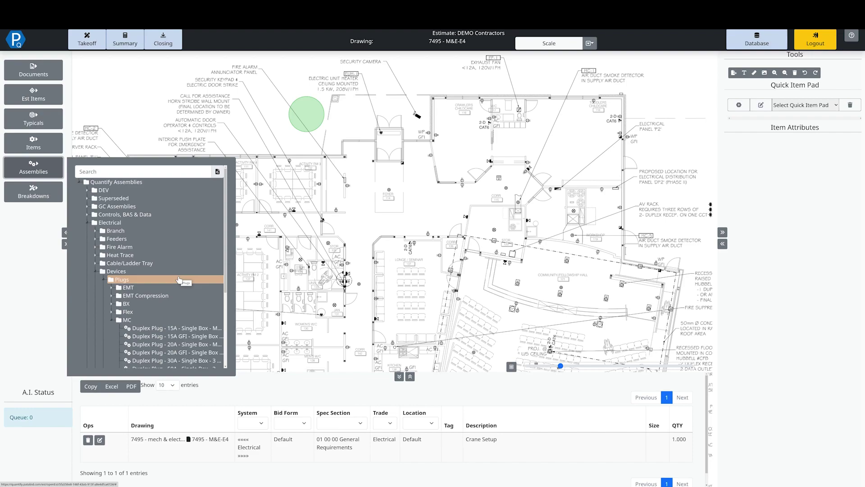
scroll(178, 280, down, 3)
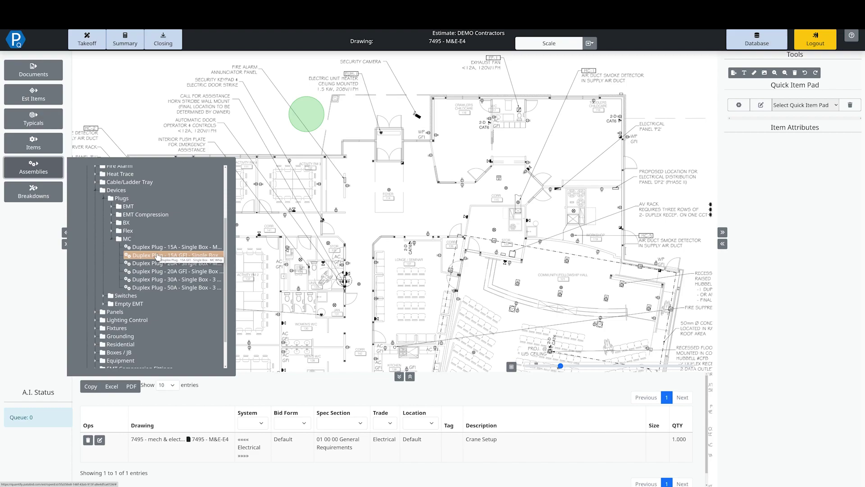
scroll(139, 251, up, 2)
scroll(139, 251, up, 1)
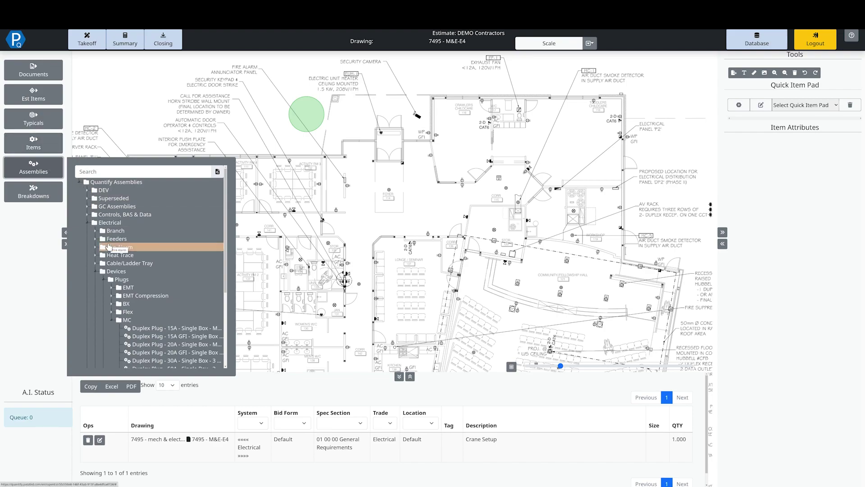
Set the System breakdown to Distribution and close the breakdown settings.
click(47, 200)
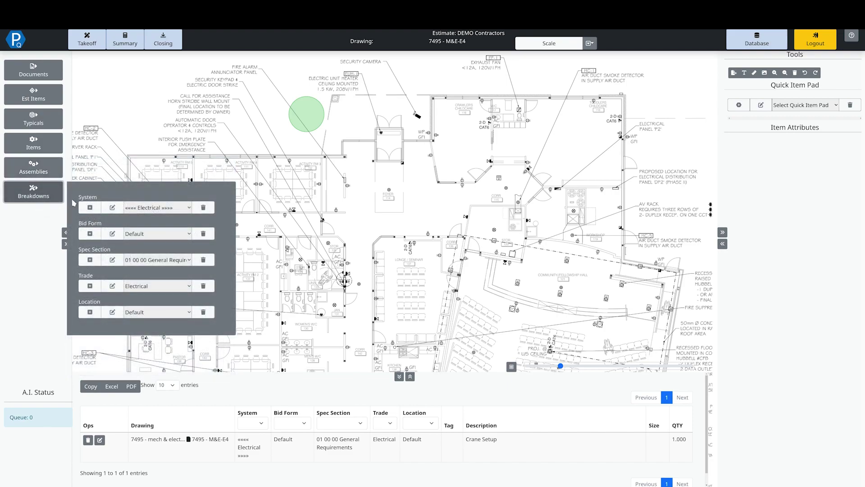
click(166, 208)
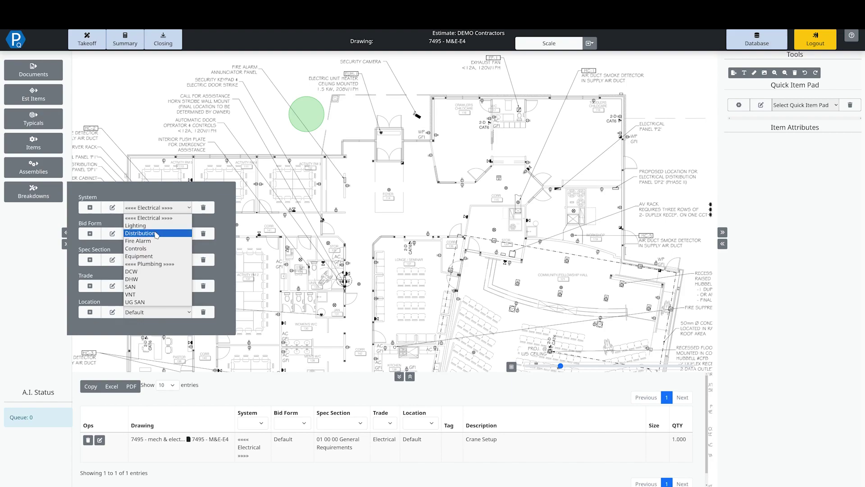
click(155, 233)
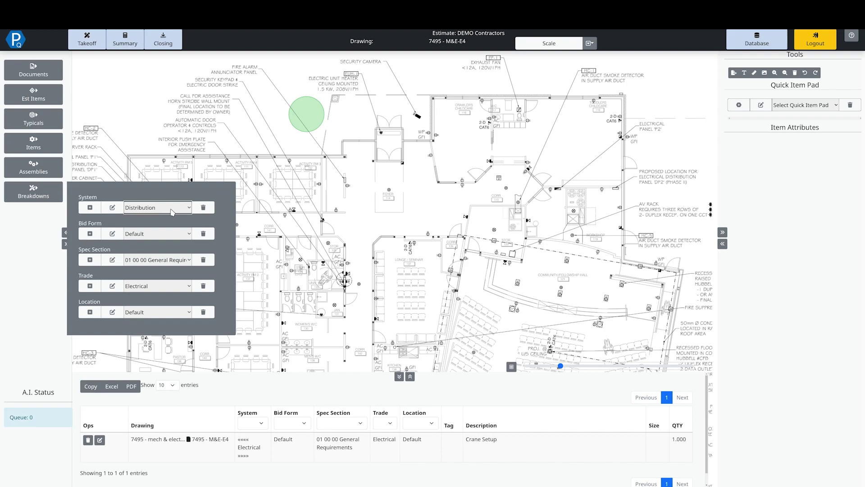
click(57, 200)
Look through the Commercial - Distribution, Conduit - EMT - Set Screw - RW90 and Drafting - Residential - New Work - NM-B - Nonmetallic quick item pads.
click(783, 110)
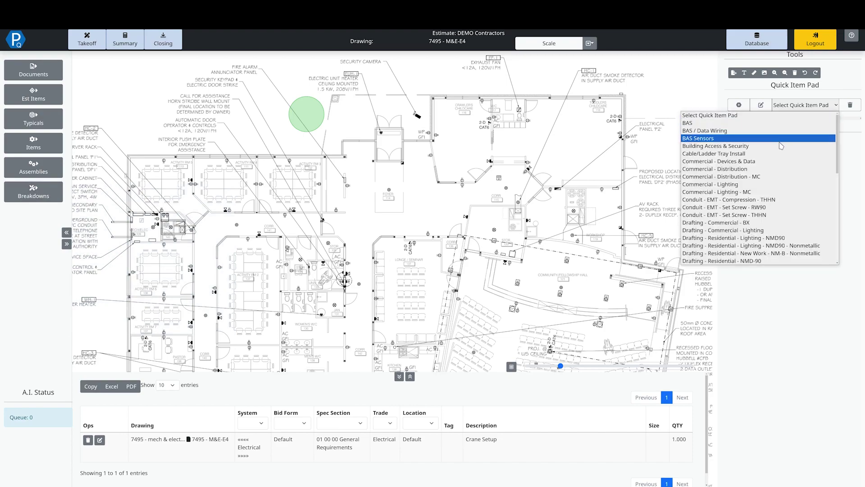
click(776, 174)
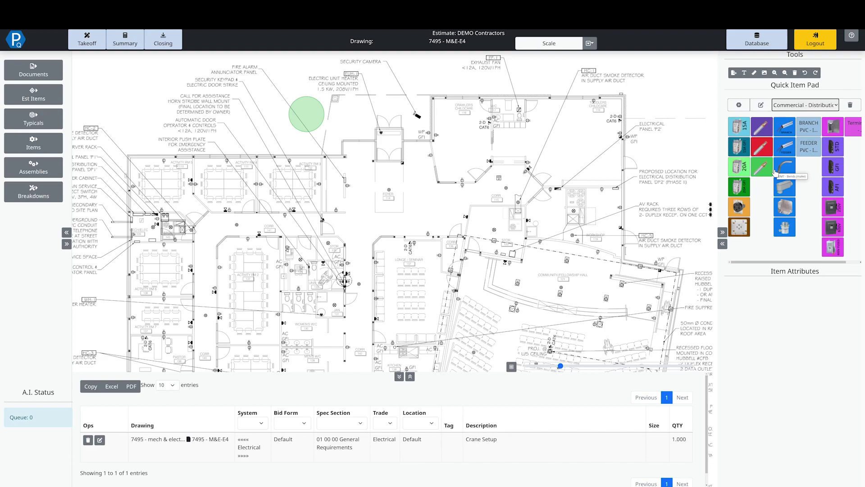
click(823, 109)
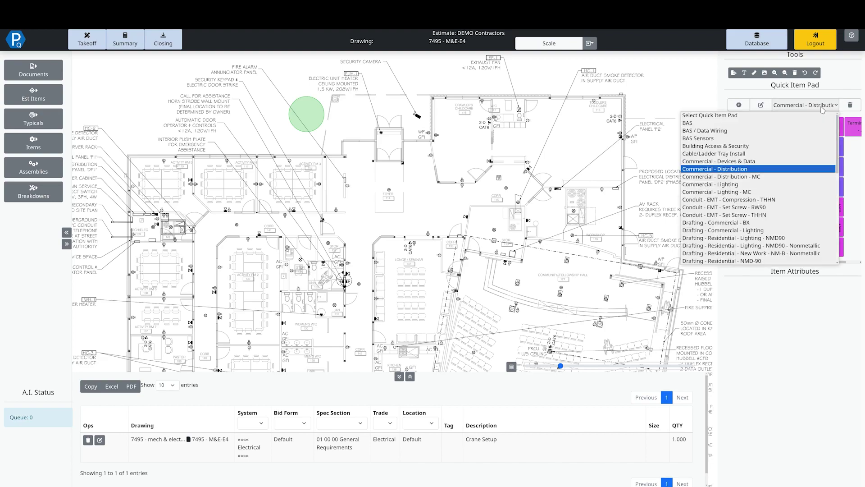
click(751, 169)
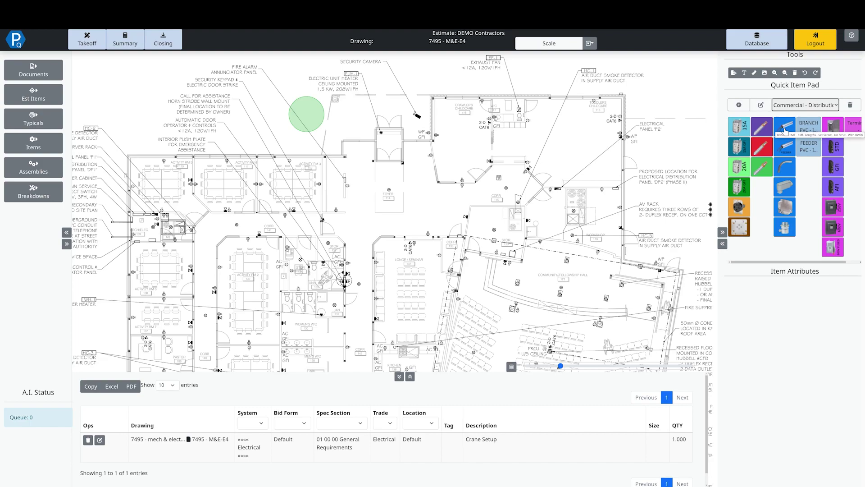
click(795, 105)
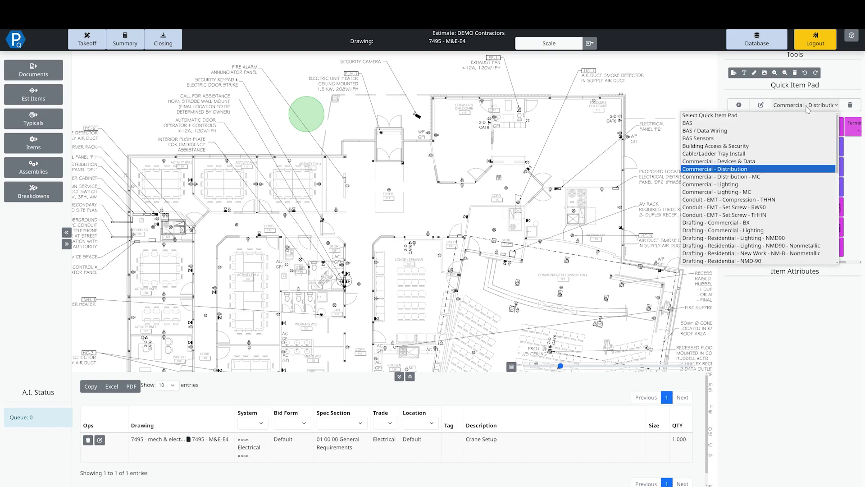
click(784, 208)
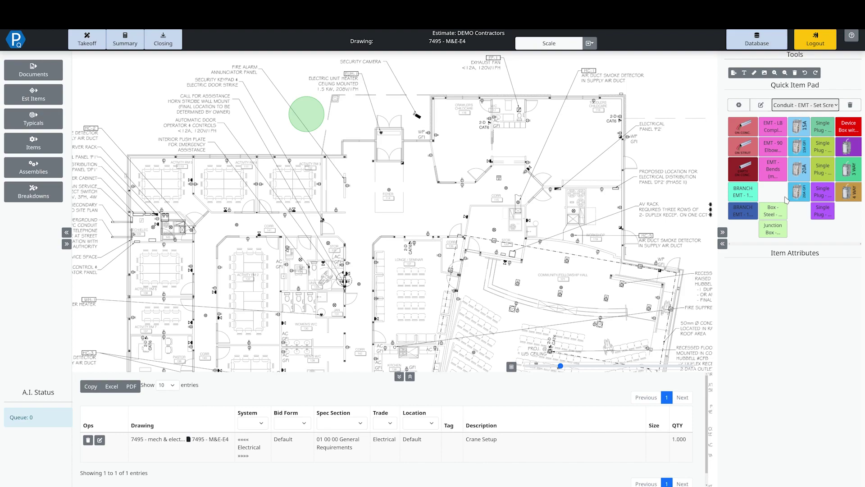
click(811, 105)
scroll(771, 205, down, 2)
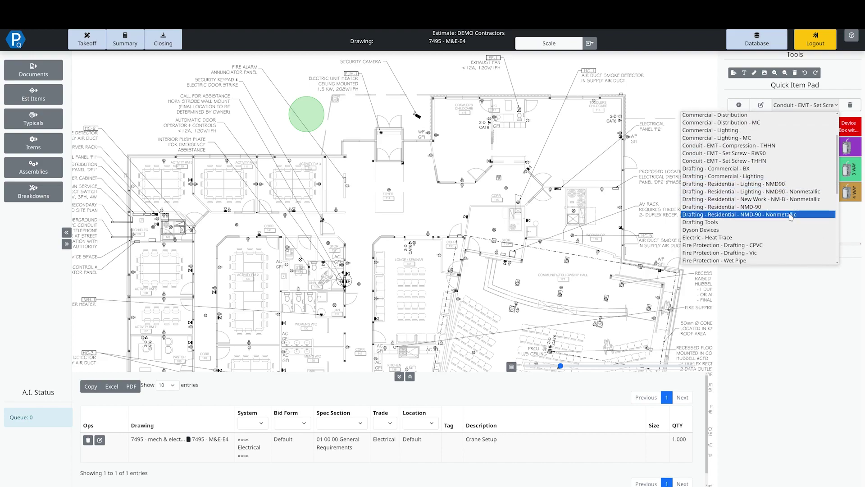
click(792, 214)
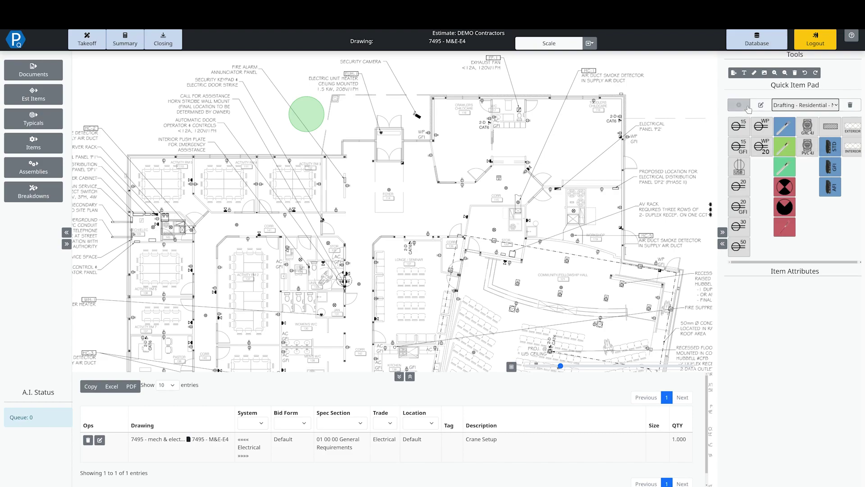
Load the Commercial - Distribution quick item pad for the takeoff.
click(806, 111)
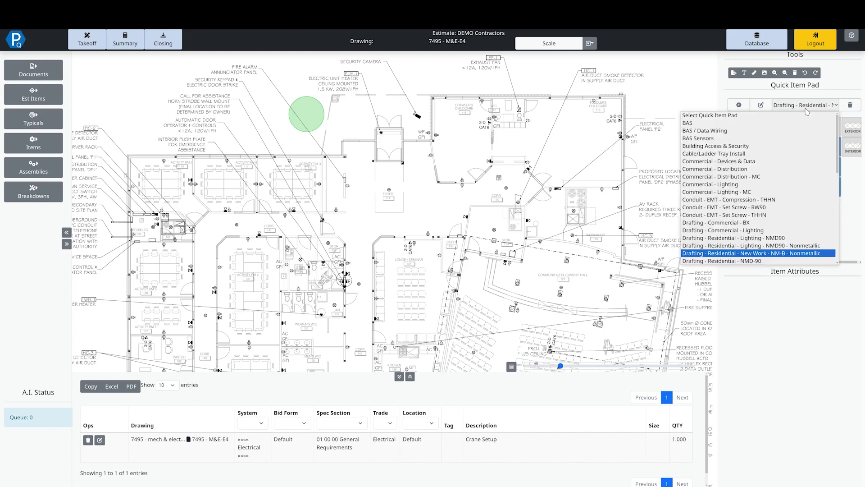
click(741, 176)
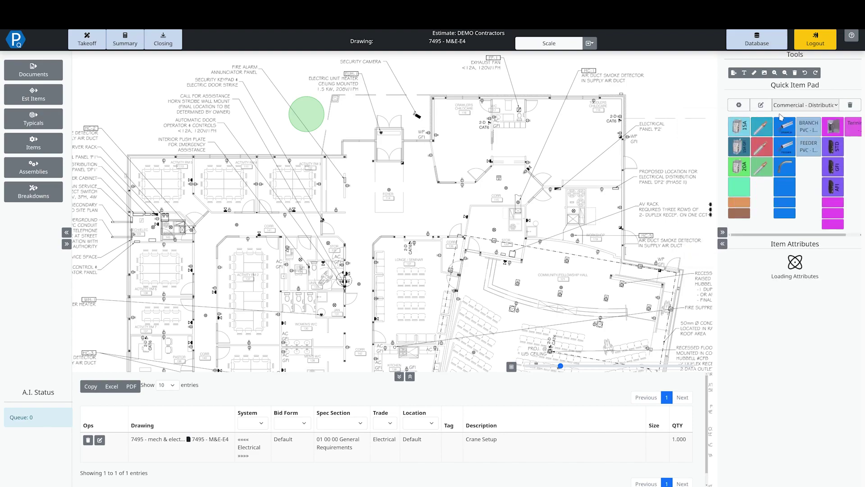
click(805, 105)
click(764, 169)
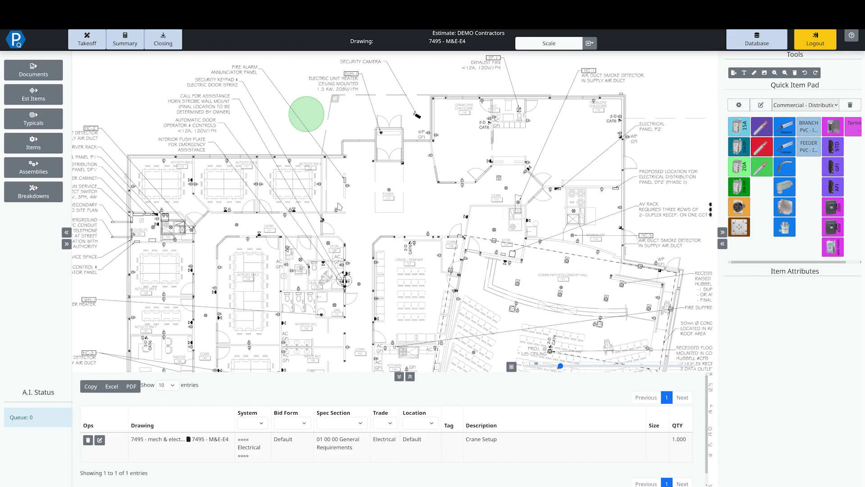
Start a takeoff of the 15A device from the quick item pad with gauge #12 and a drop length of 10.
scroll(340, 207, up, 2)
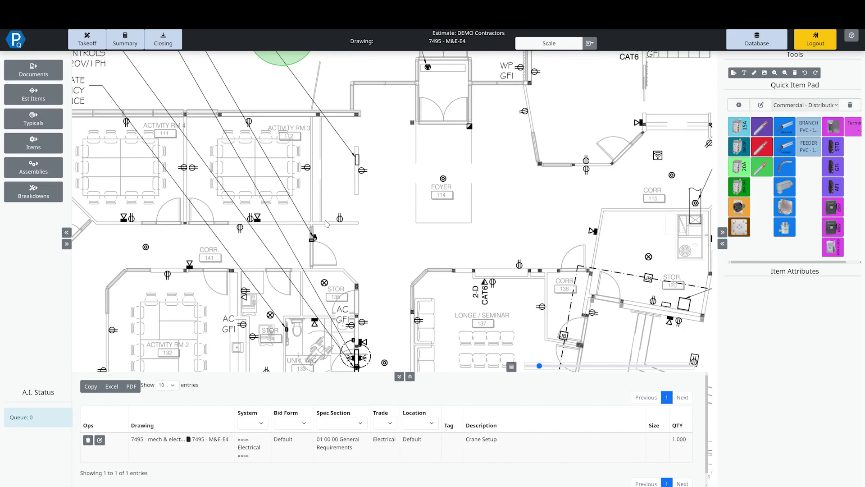
scroll(298, 249, up, 1)
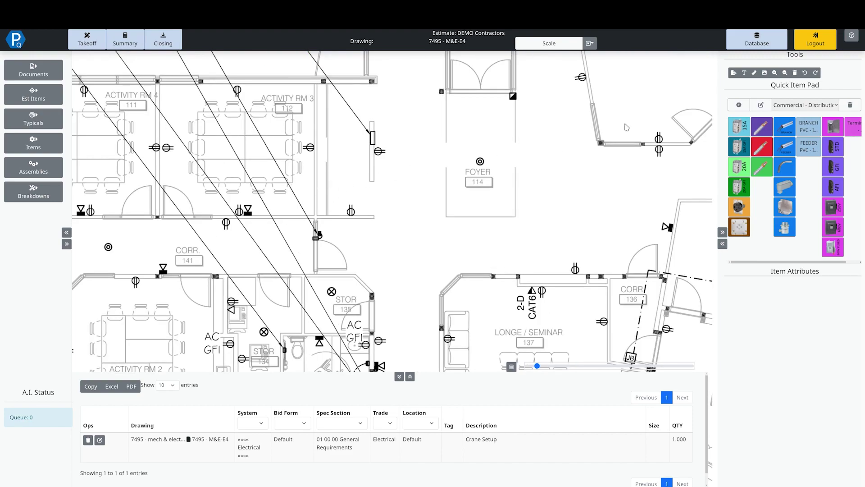
click(741, 133)
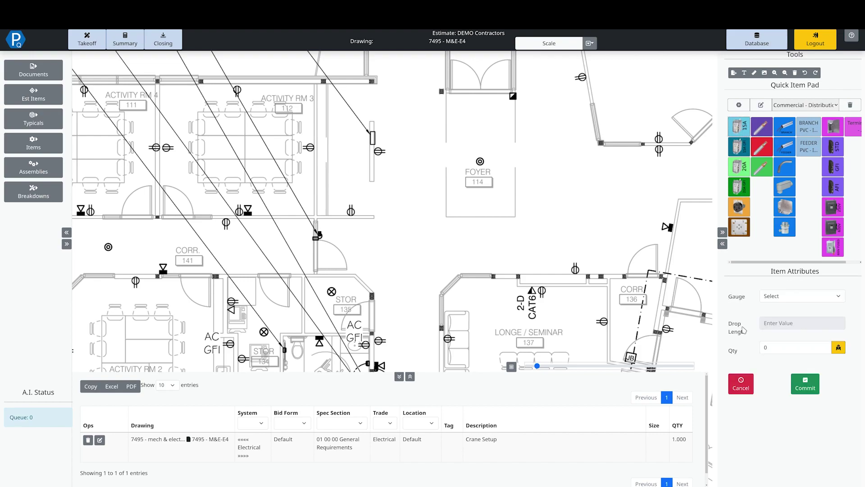
click(795, 299)
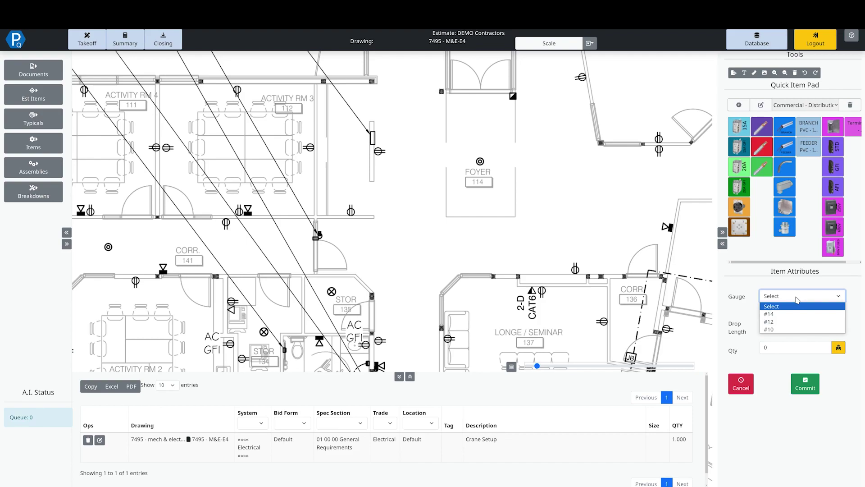
click(802, 321)
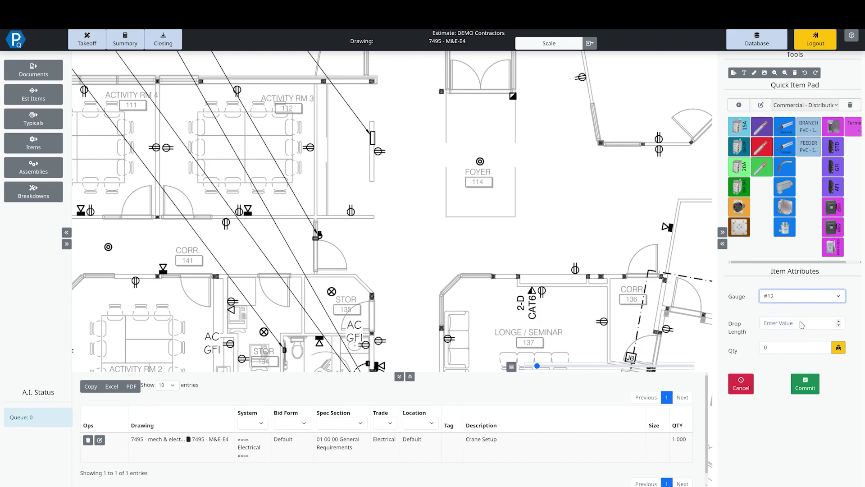
click(822, 321)
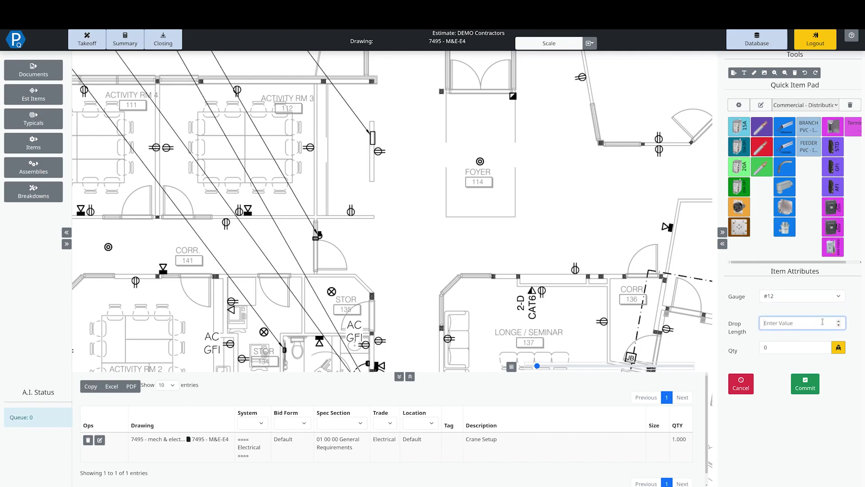
text(10)
Count four duplex plug symbols in and beside Activity Rm 3 for the 15A device and commit the takeoff.
click(351, 209)
click(380, 151)
click(309, 147)
click(239, 210)
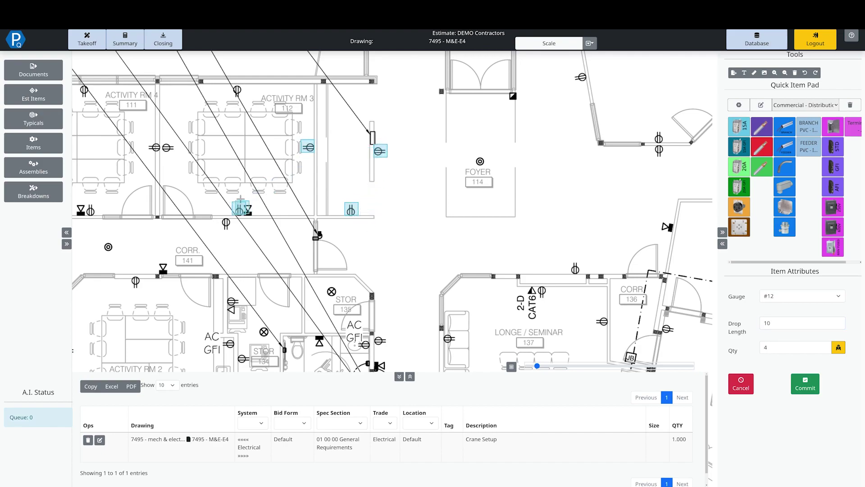
key(Return)
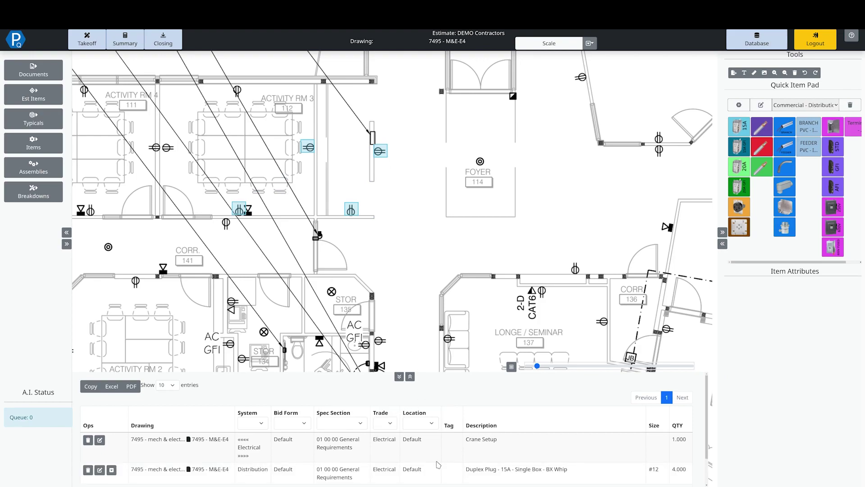
Delete the Duplex Plug - 15A - Single Box - BX Whip line from the takeoff list.
scroll(435, 467, down, 1)
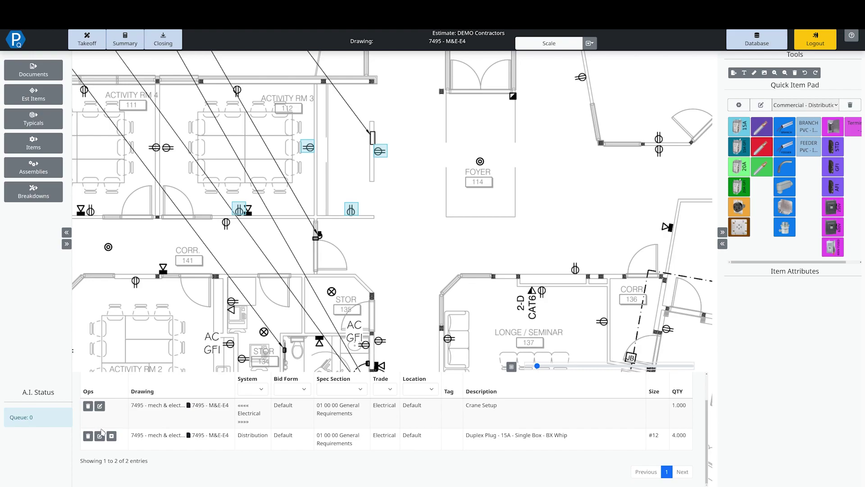
click(88, 436)
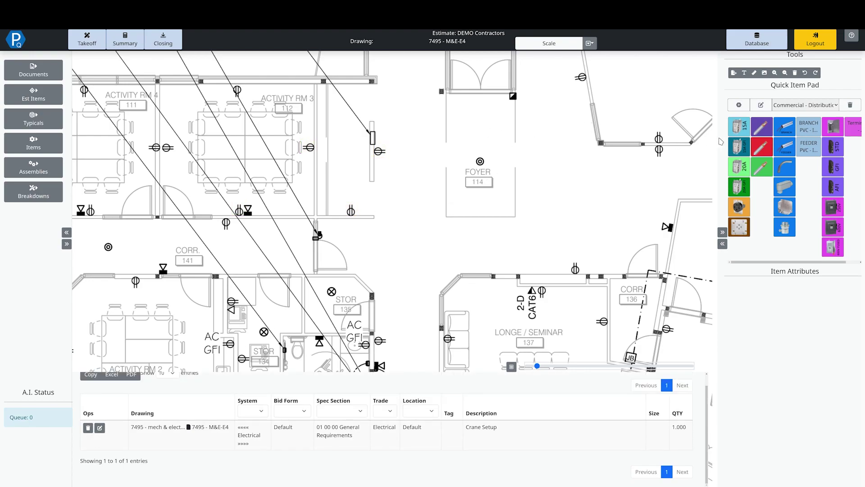
Run an A.I. count for the 15A duplex plug, using the plug symbol below Activity Rm 3 as the sample.
click(743, 130)
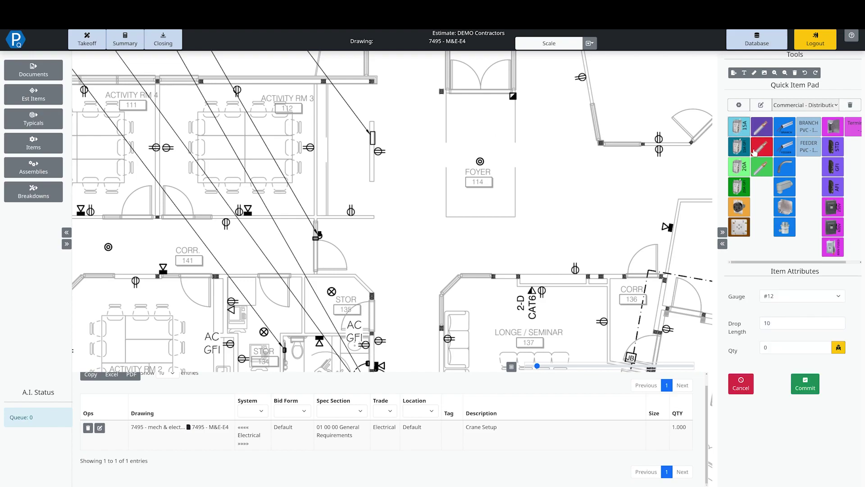
click(839, 350)
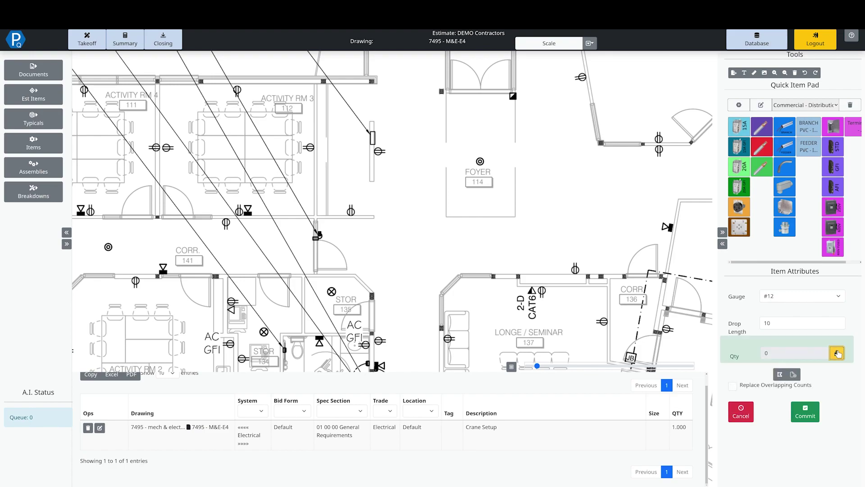
click(836, 352)
drag(347, 203, 356, 217)
click(805, 415)
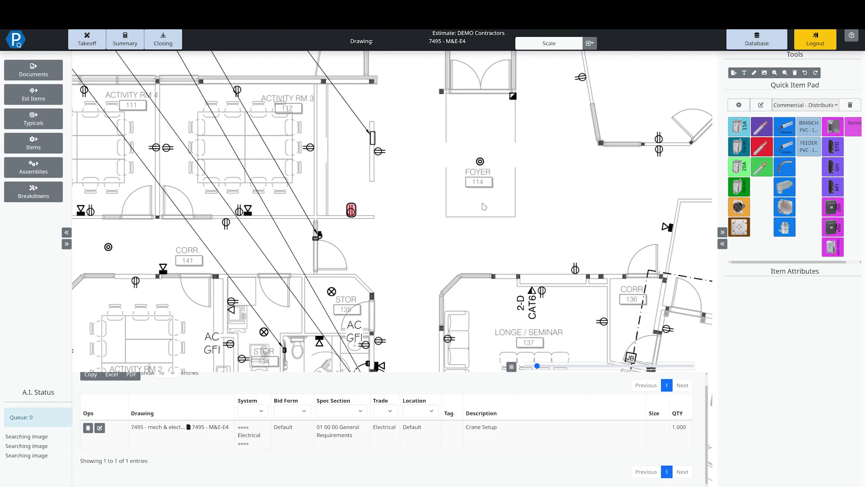
Load the Commercial - Devices & Data pad and run an A.I. count for the horn/strobe, sampling the symbol in Corridor 141.
click(820, 106)
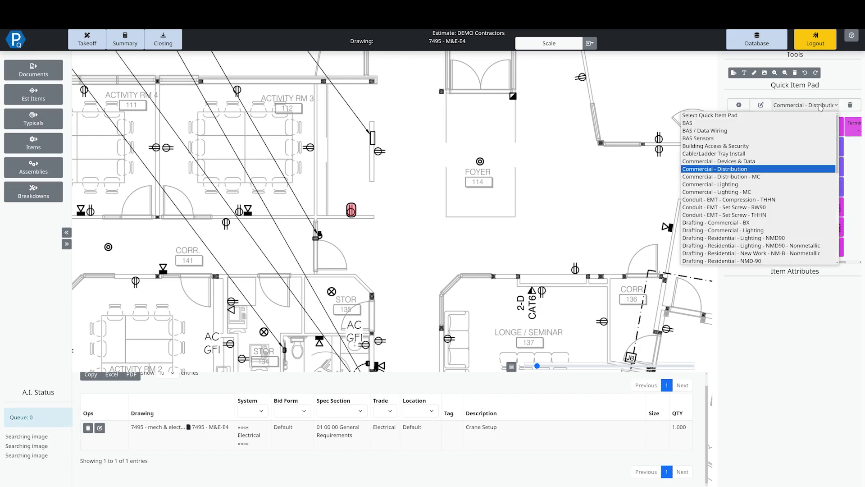
click(784, 162)
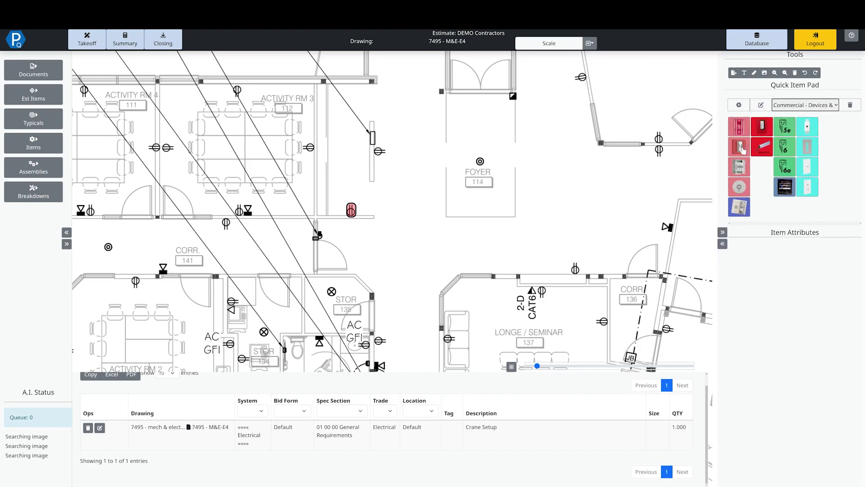
click(742, 149)
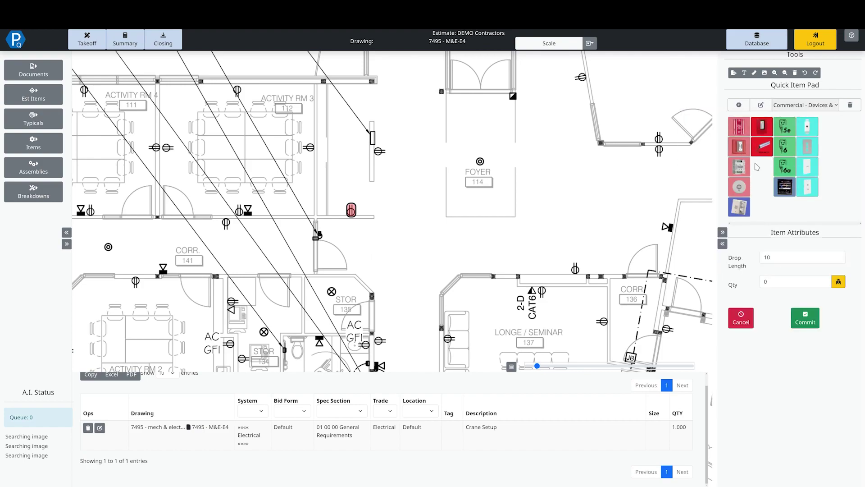
click(840, 282)
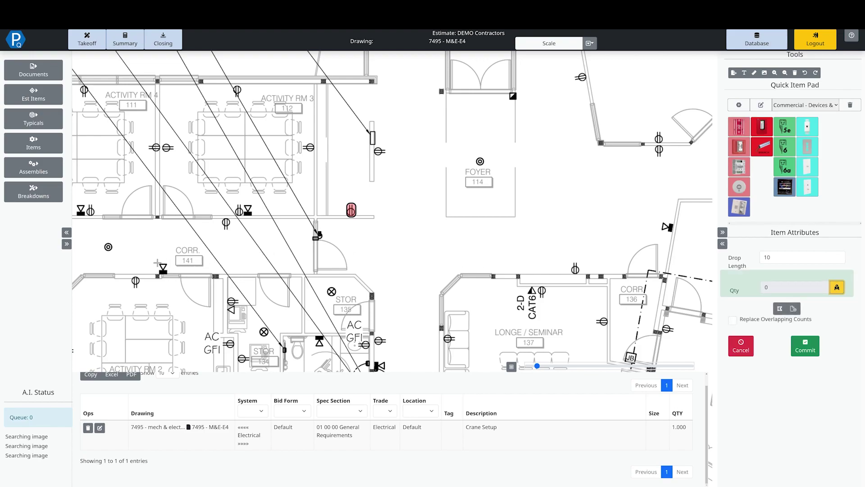
click(162, 267)
click(797, 345)
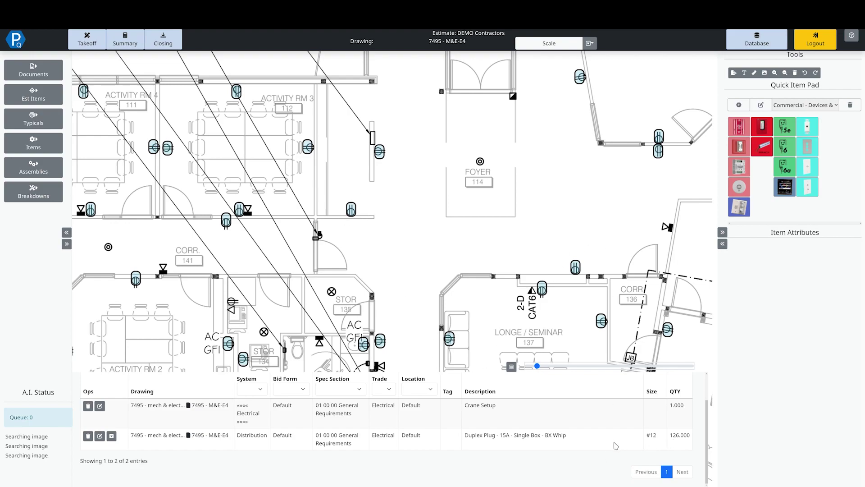
Highlight the Duplex Plug - 15A takeoff line's counts on the drawing, then clear the highlight.
click(672, 442)
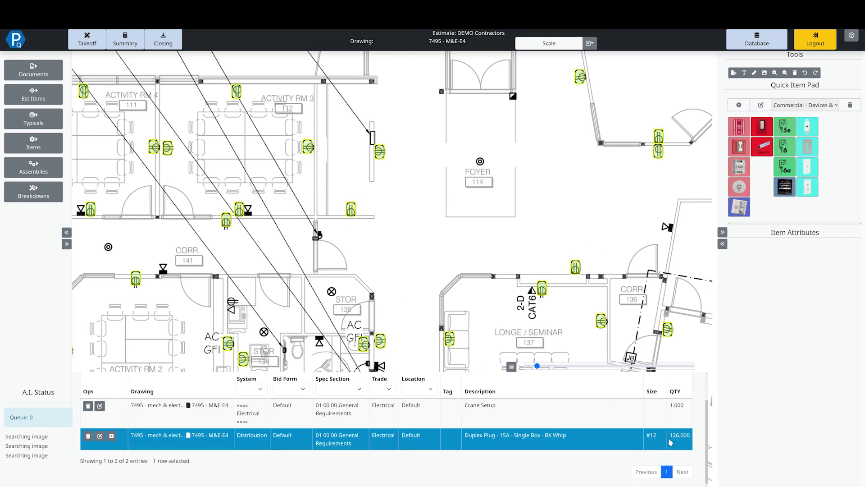
click(436, 233)
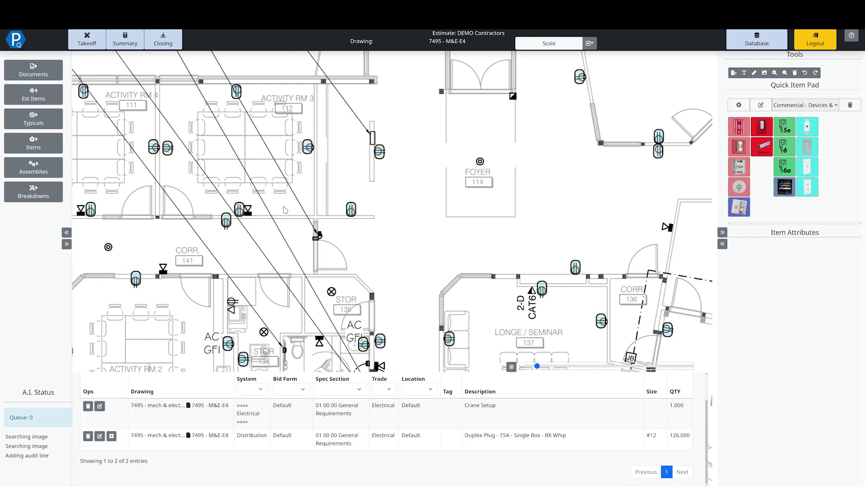
Copy a 15A duplex plug count onto four uncounted plug symbols beside Stor 143, in Mech/Elec 109, in Activity Rm 5 and above Stor 134.
drag(186, 166, 420, 162)
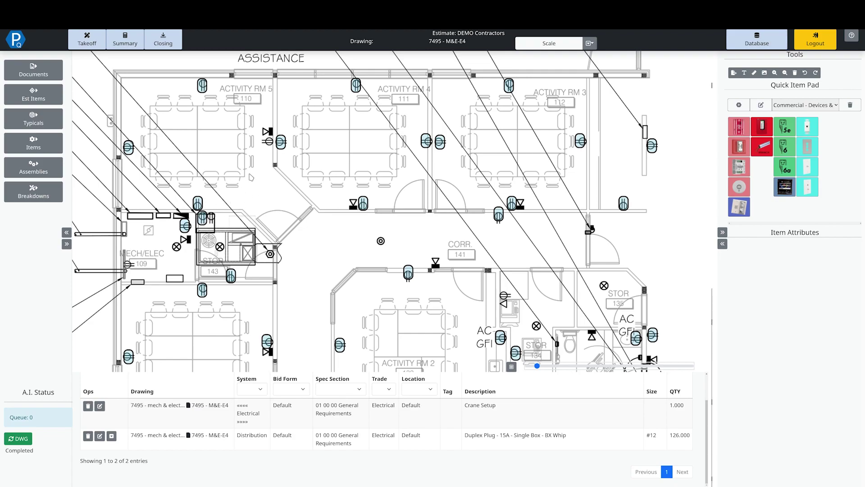
click(202, 219)
right_click(202, 219)
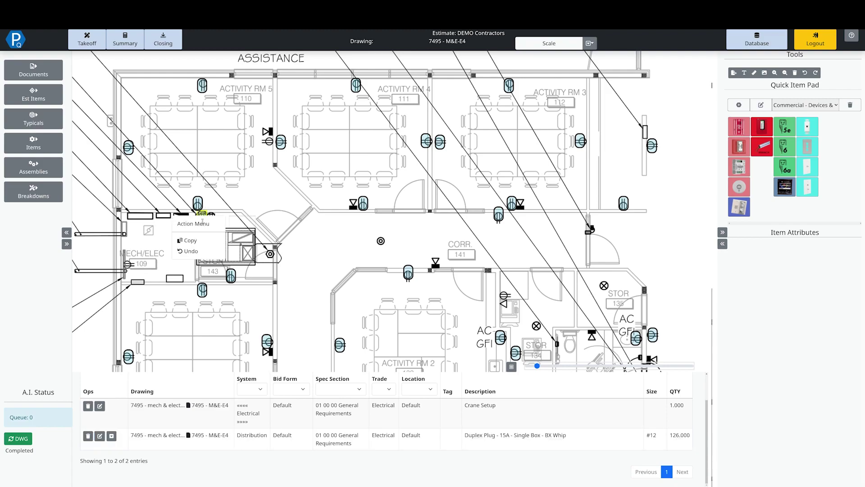
click(198, 240)
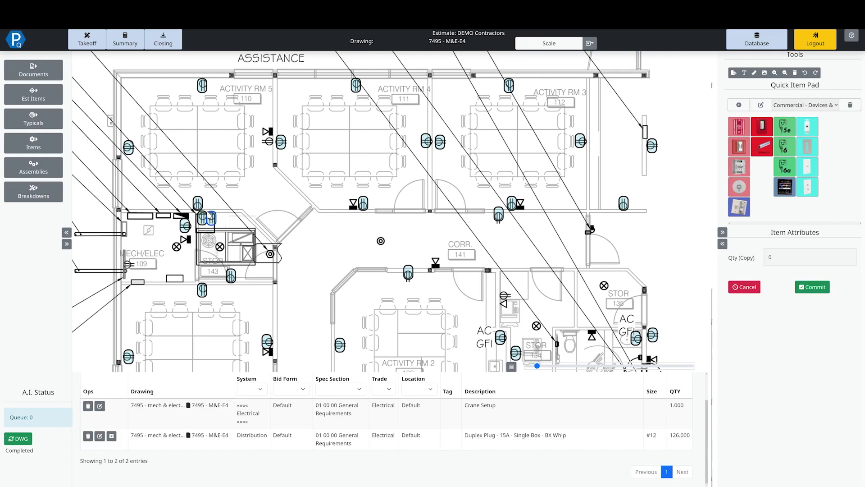
click(130, 263)
click(267, 140)
click(372, 211)
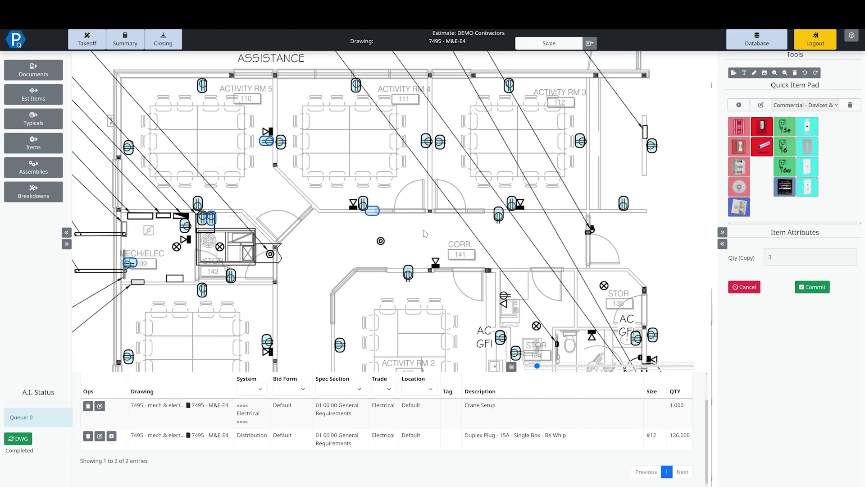
click(502, 295)
right_click(506, 254)
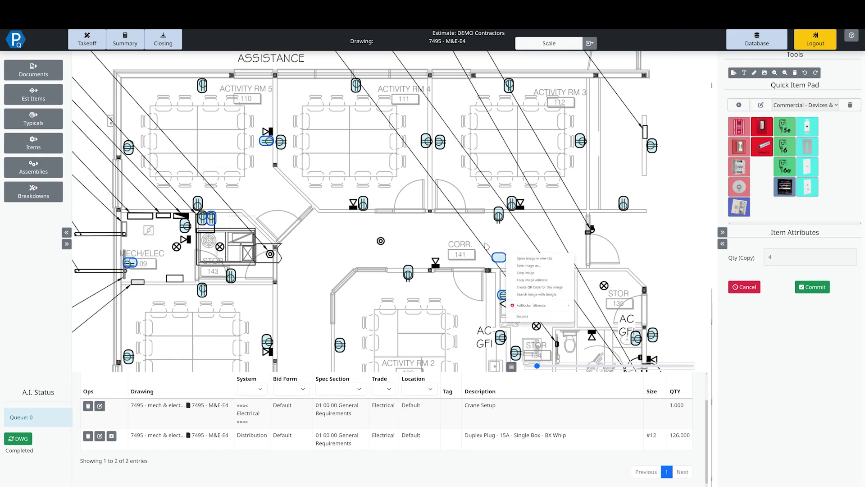
key(Escape)
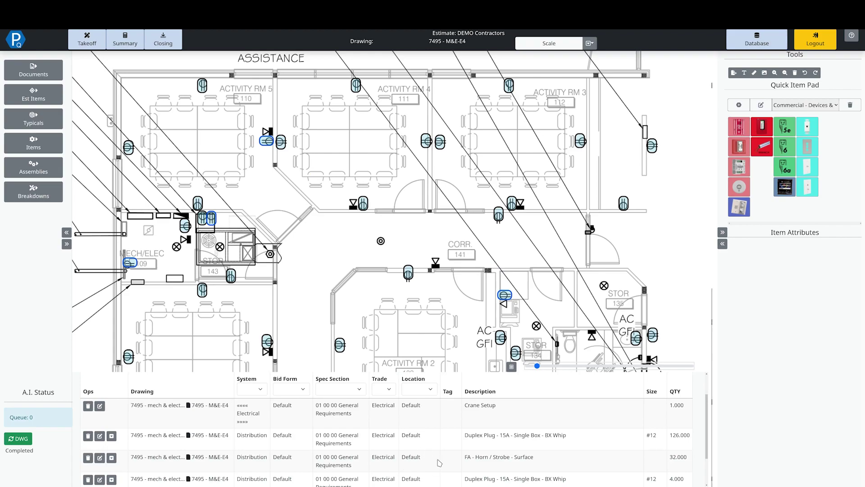
Refresh the drawing with the completed A.I. counts and check the highlighted FA - Horn / Strobe - Surface symbols.
click(21, 439)
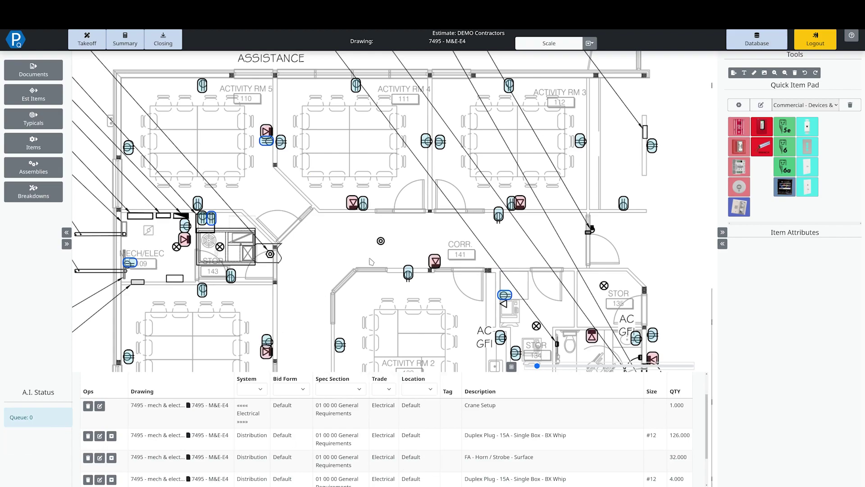
click(527, 459)
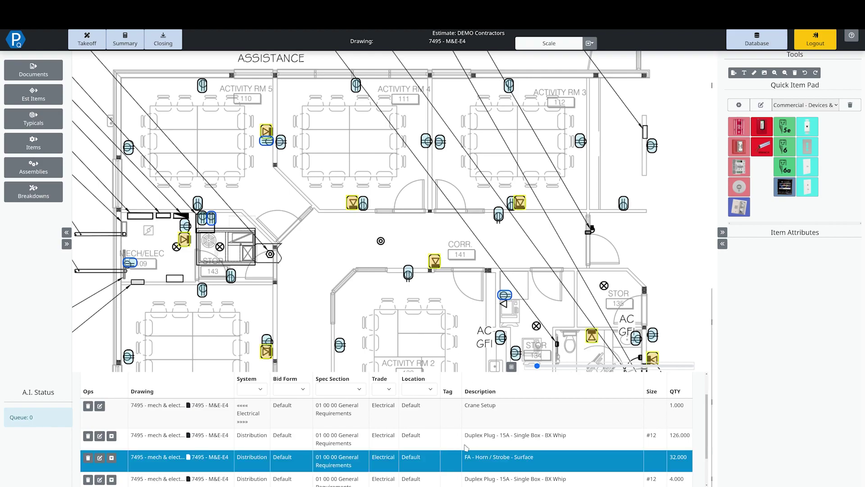
click(361, 152)
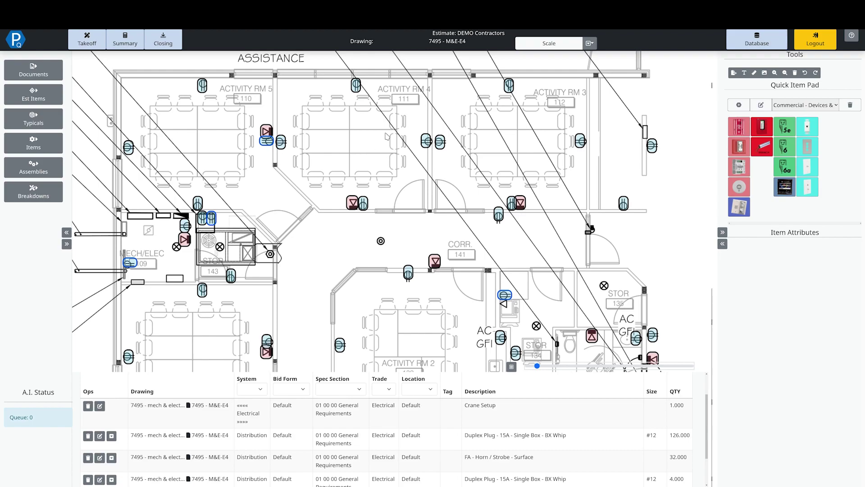
Load the Commercial - Distribution quick item pad and start a takeoff of the 15A GFI duplex plug.
drag(602, 115, 329, 204)
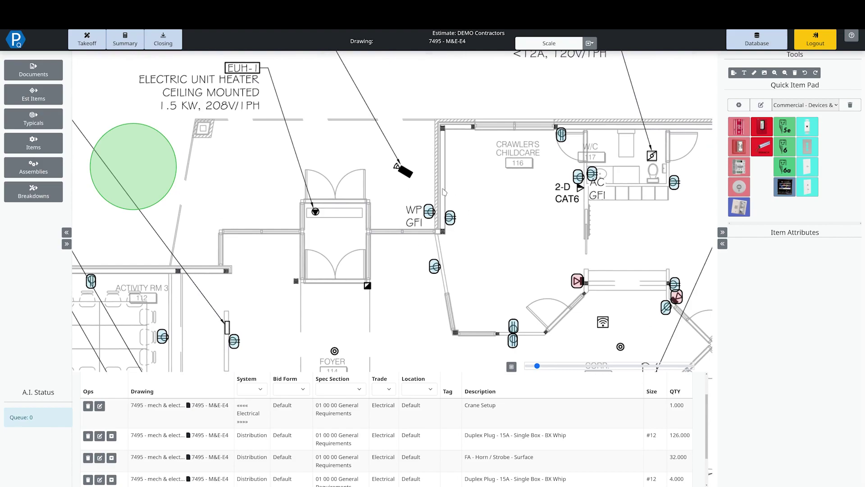
scroll(433, 194, up, 1)
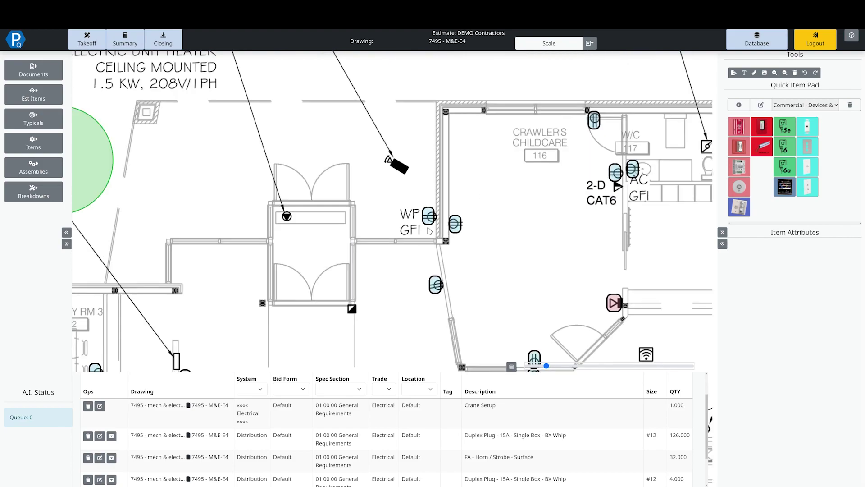
click(791, 105)
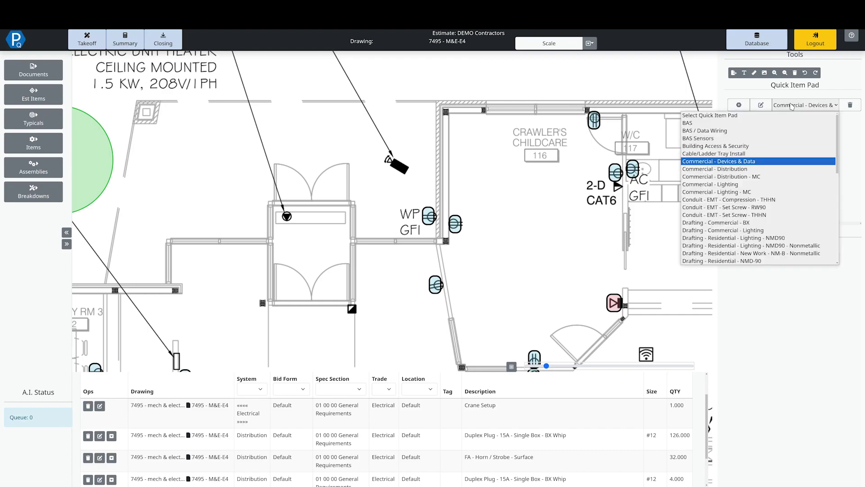
click(762, 169)
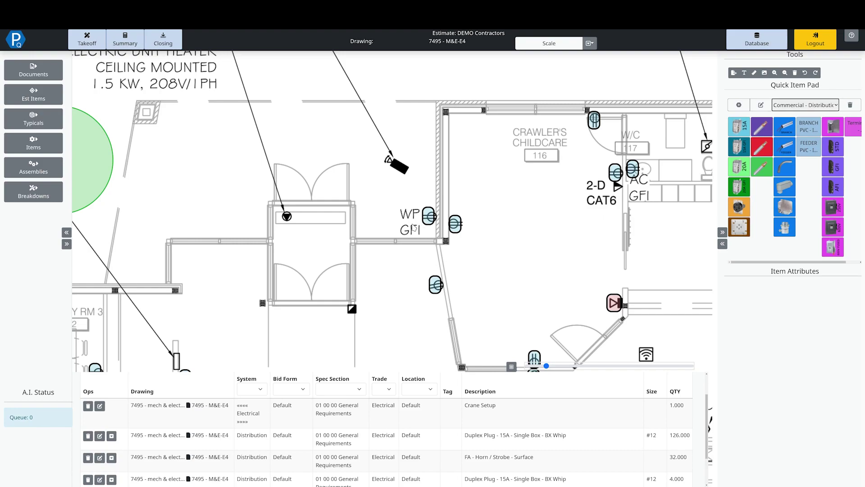
click(731, 153)
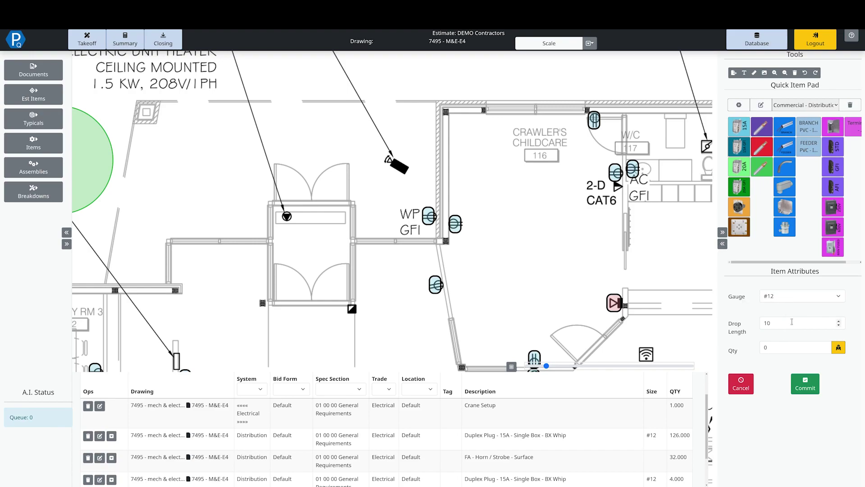
Run an A.I. count for the GFI plug with Replace Overlapping Counts enabled, using the WP GFI label beside Crawler's Childcare as the sample.
click(838, 350)
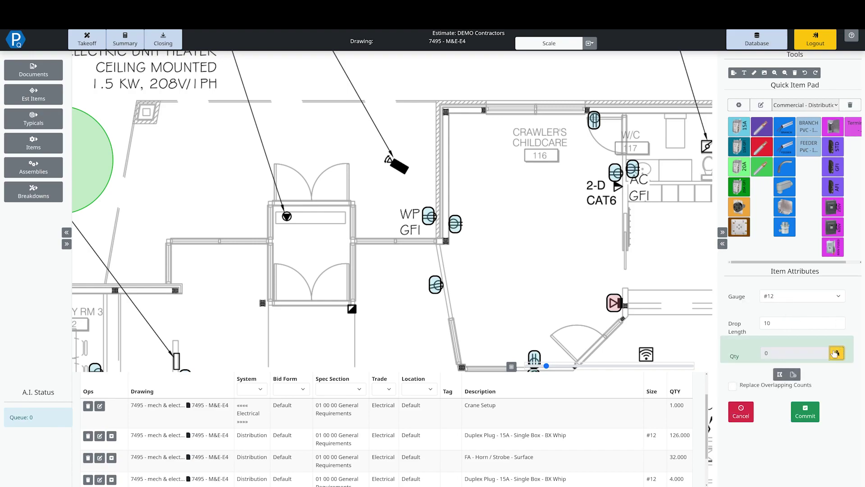
click(733, 387)
click(398, 206)
drag(398, 205, 425, 238)
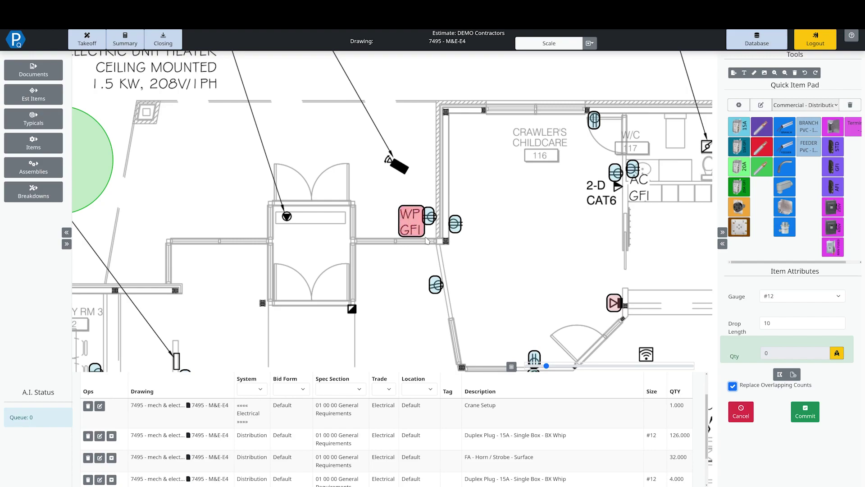
click(800, 417)
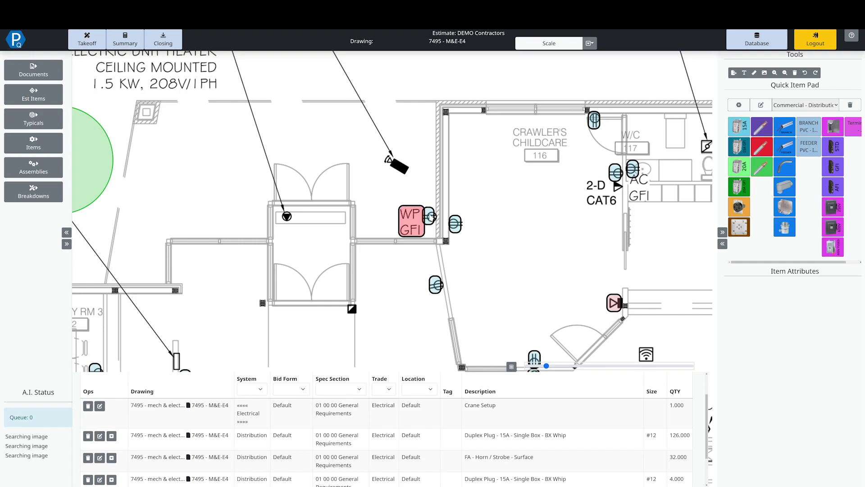
Refresh the drawing with the completed GFI count and highlight the Duplex Plug - 15A and Duplex Plug - 15A GFI takeoff lines.
mouse_move(430, 218)
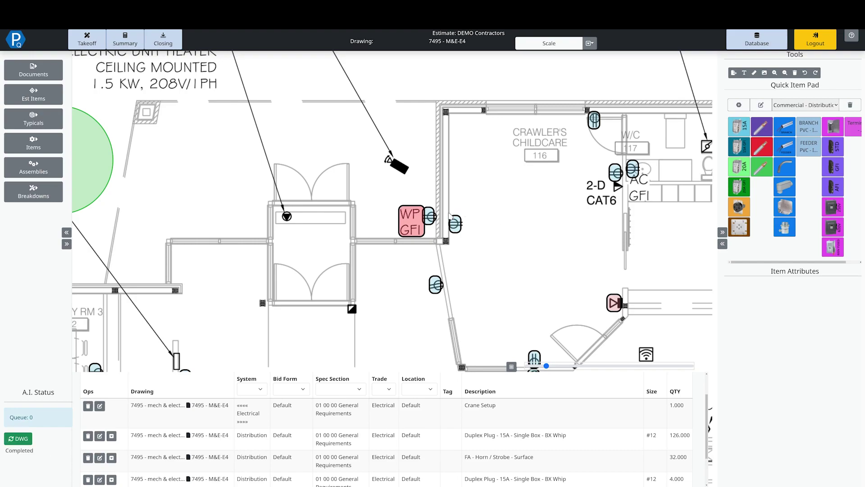
click(18, 438)
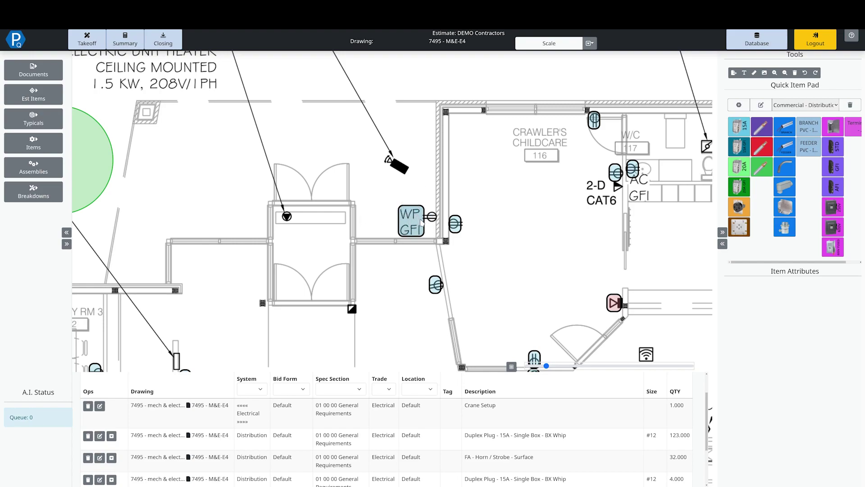
click(592, 445)
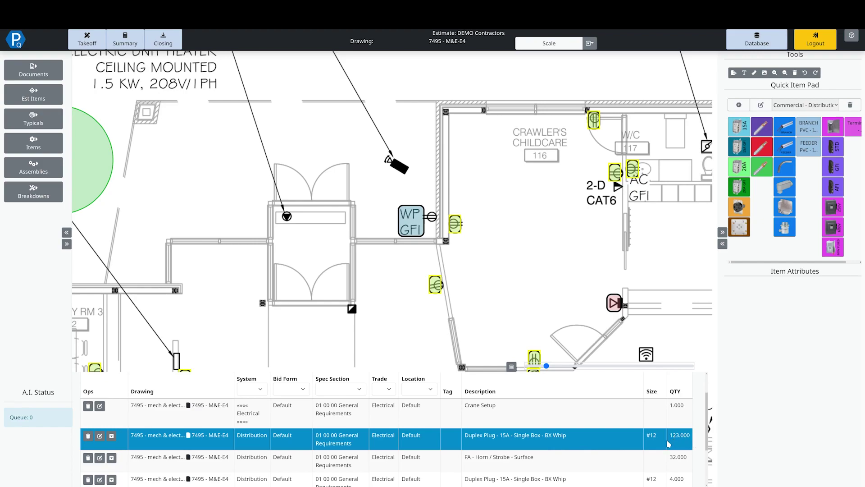
scroll(669, 443, down, 3)
click(527, 445)
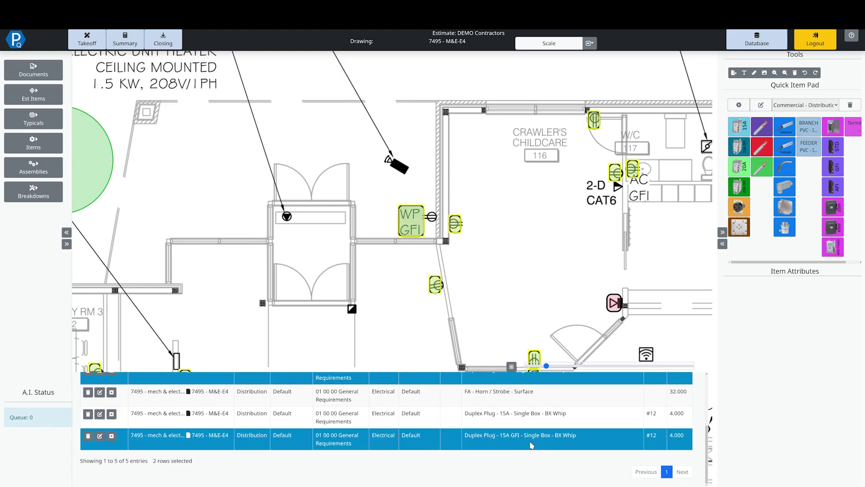
Clear the highlighting of the Duplex Plug - 15A and Duplex Plug - 15A GFI takeoff lines.
click(522, 443)
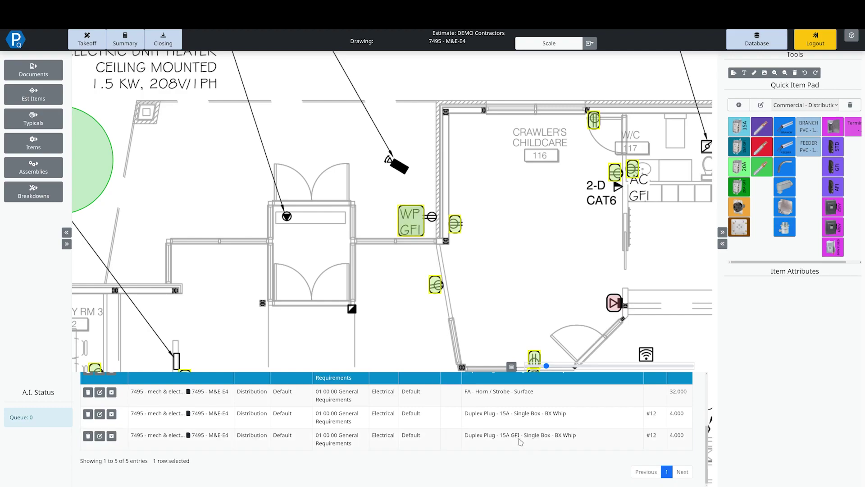
click(440, 388)
mouse_move(350, 293)
mouse_down()
mouse_move(418, 257)
mouse_move(402, 236)
mouse_move(451, 195)
mouse_move(356, 225)
mouse_move(266, 286)
mouse_up()
scroll(413, 402, up, 3)
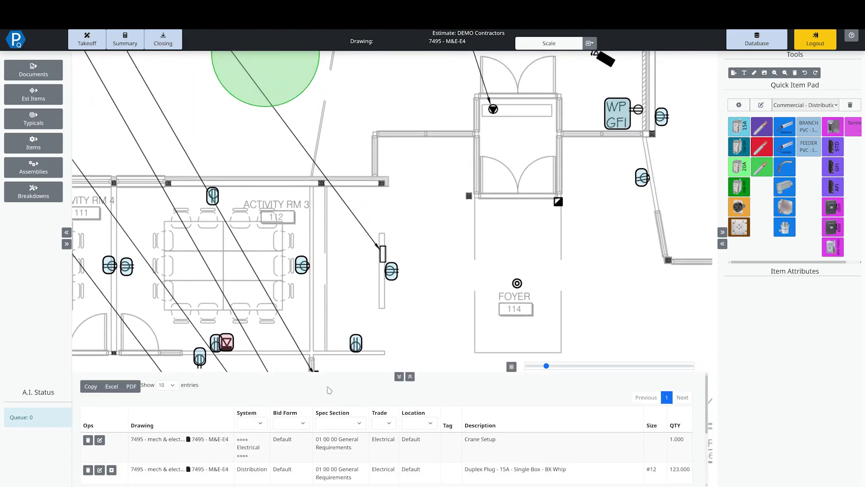
Enlarge the takeoff list to examine the material and labor breakdown of the first Duplex Plug - 15A line, and restore the drawing view.
click(410, 376)
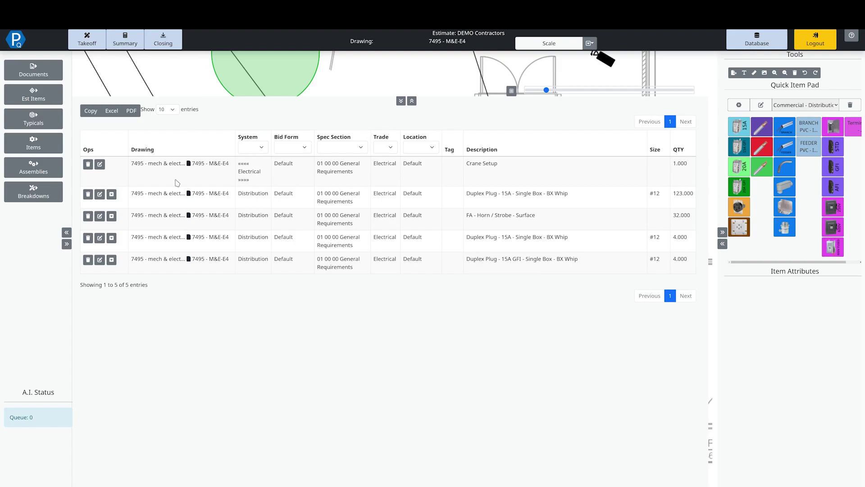
click(112, 199)
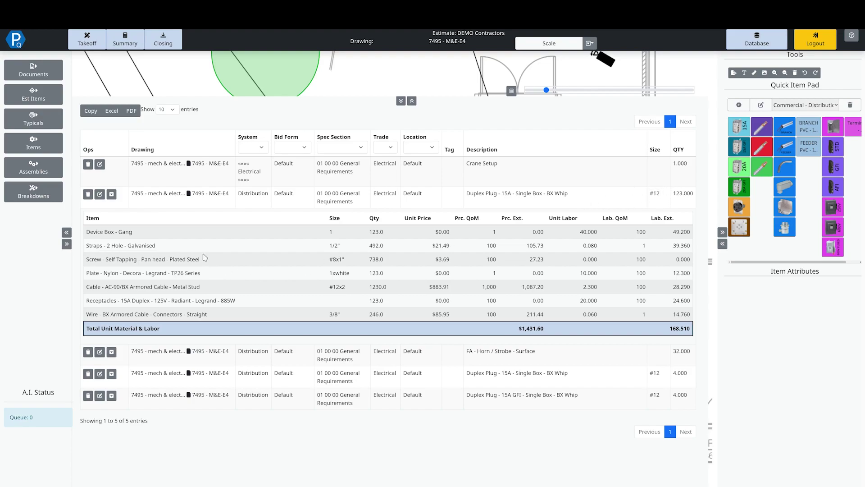
drag(105, 232, 134, 272)
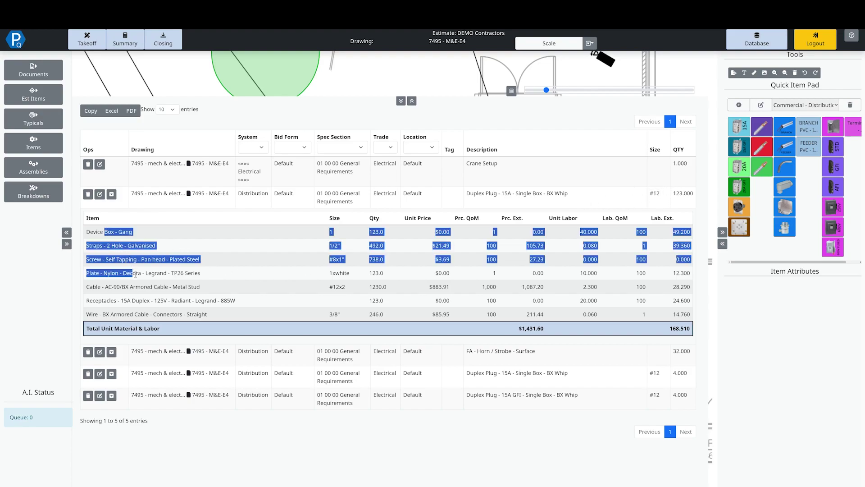
click(134, 273)
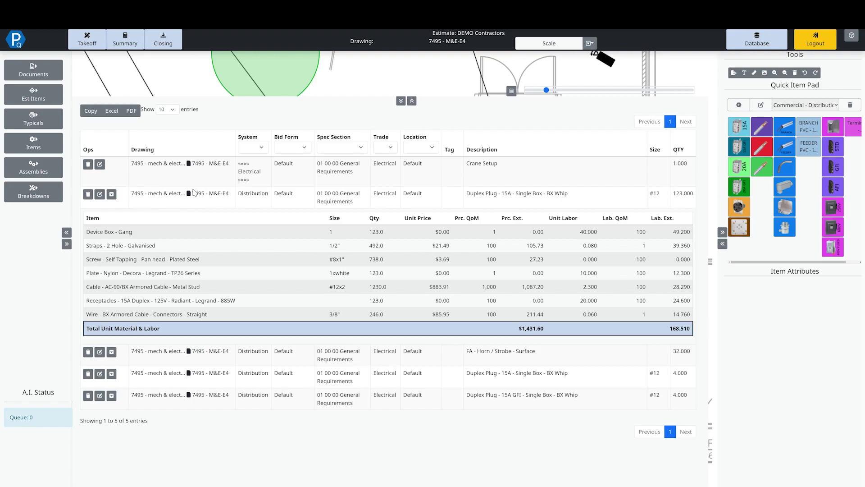
click(112, 195)
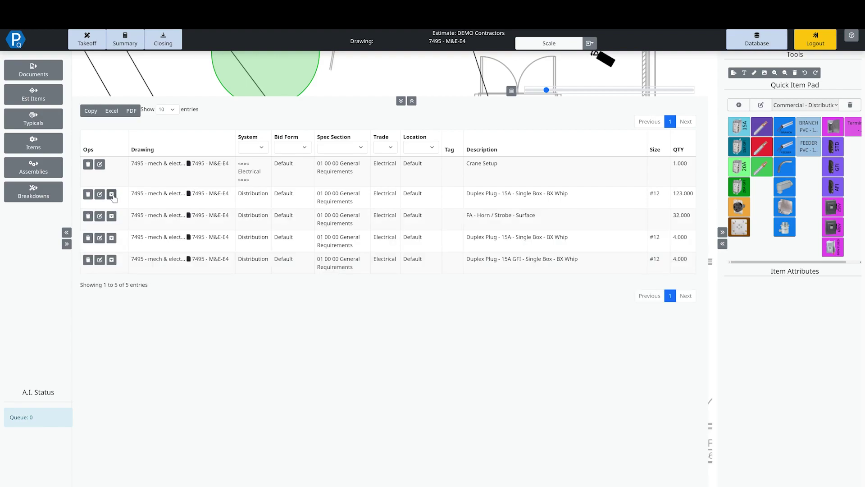
click(401, 102)
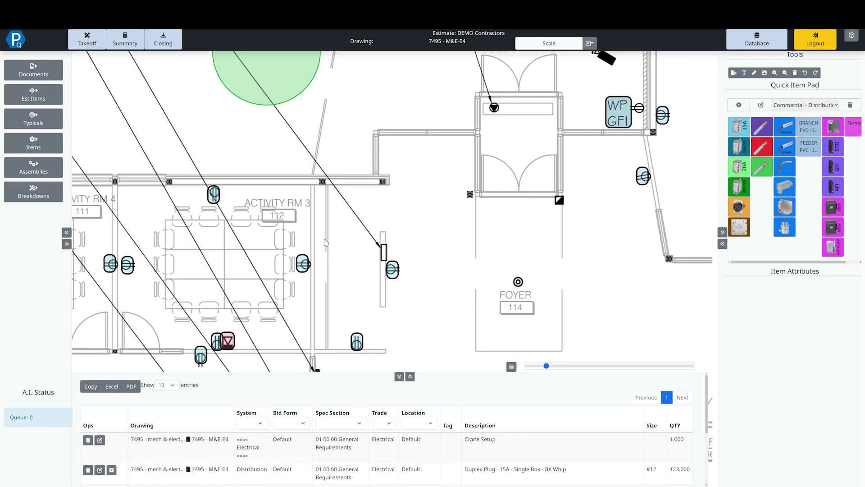
Calibrate the drawing scale by measuring the double-door opening above Foyer 114 and applying an actual distance of 6.5 ft.
scroll(363, 212, down, 1)
drag(434, 180, 332, 192)
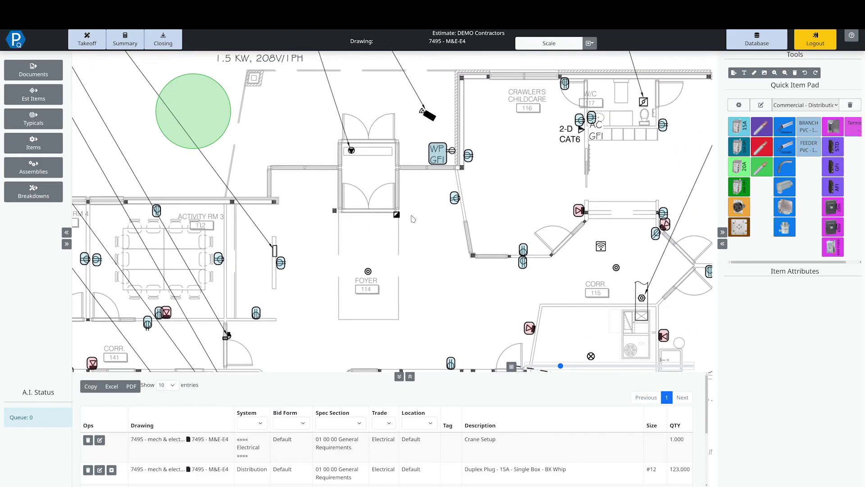
scroll(420, 188, up, 1)
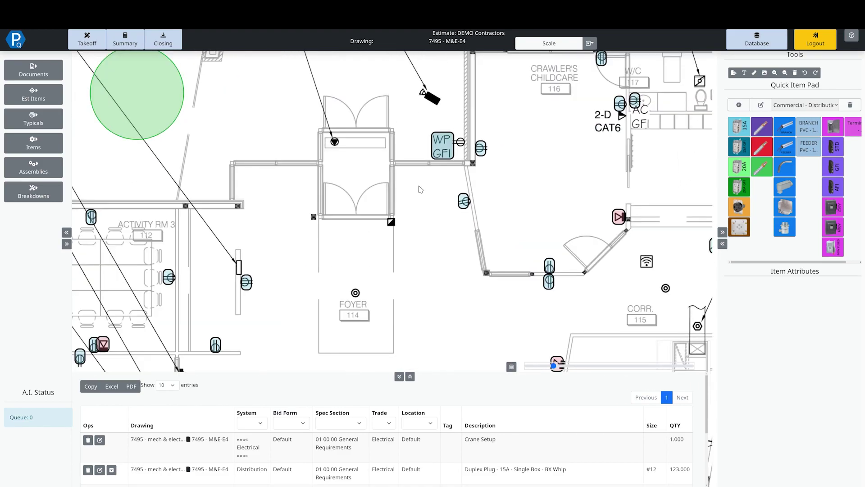
click(590, 45)
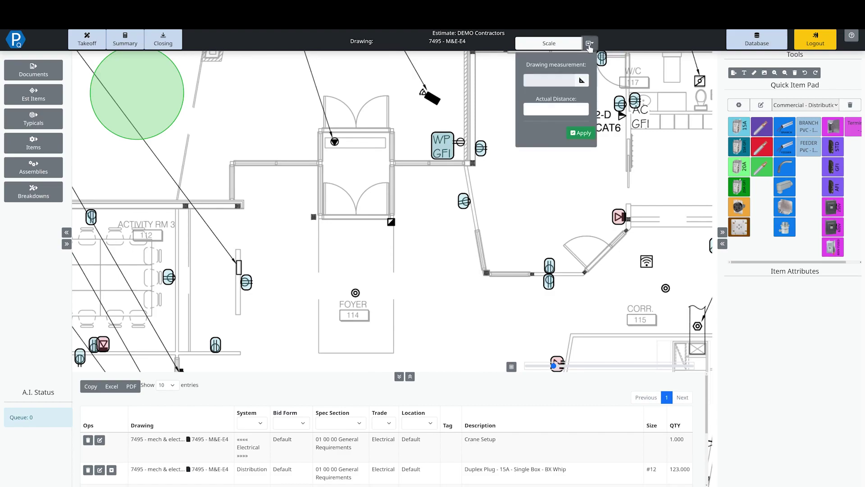
click(581, 80)
drag(321, 217, 388, 217)
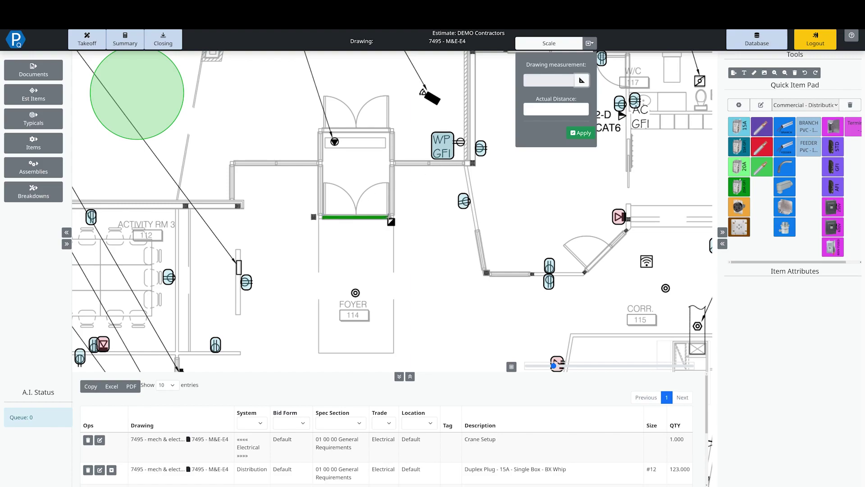
click(536, 113)
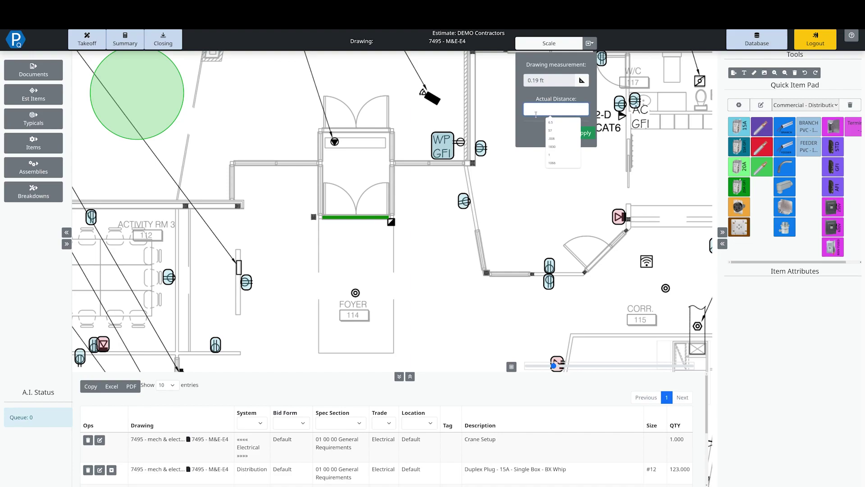
click(551, 122)
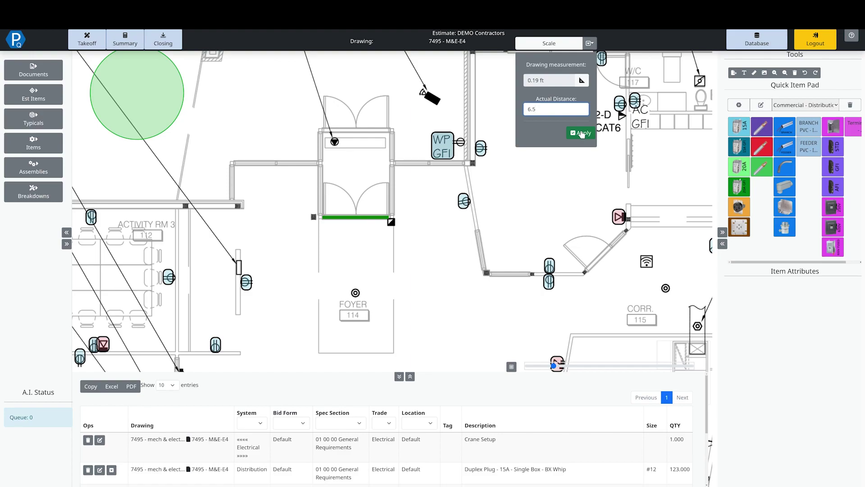
click(582, 133)
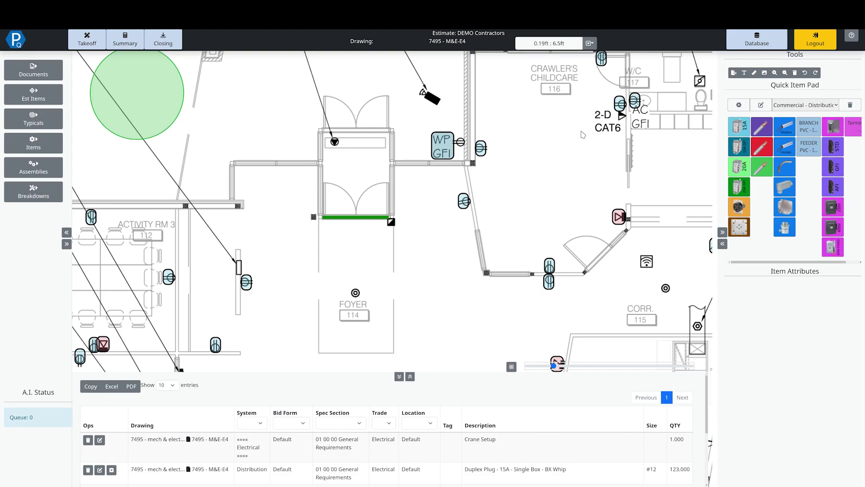
Start a takeoff of the purple cable item with gauge #12, 2 conductors and a drop length of 0.
drag(412, 278, 441, 263)
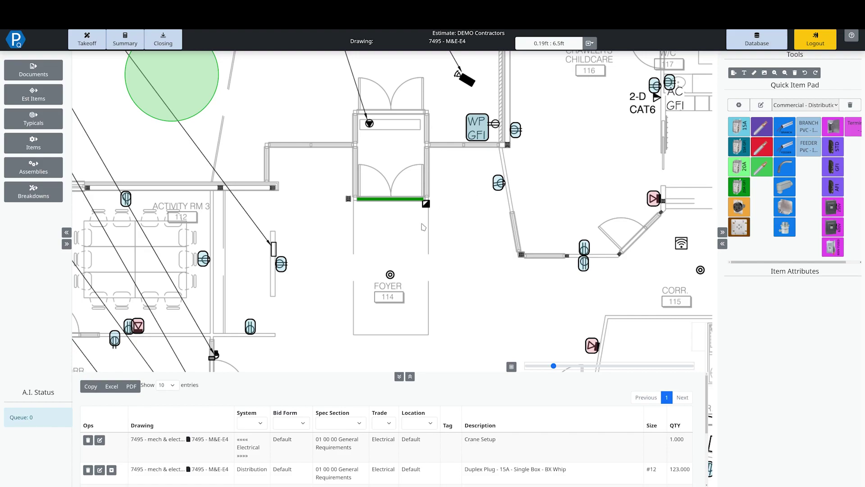
drag(316, 222, 362, 179)
drag(498, 169, 616, 180)
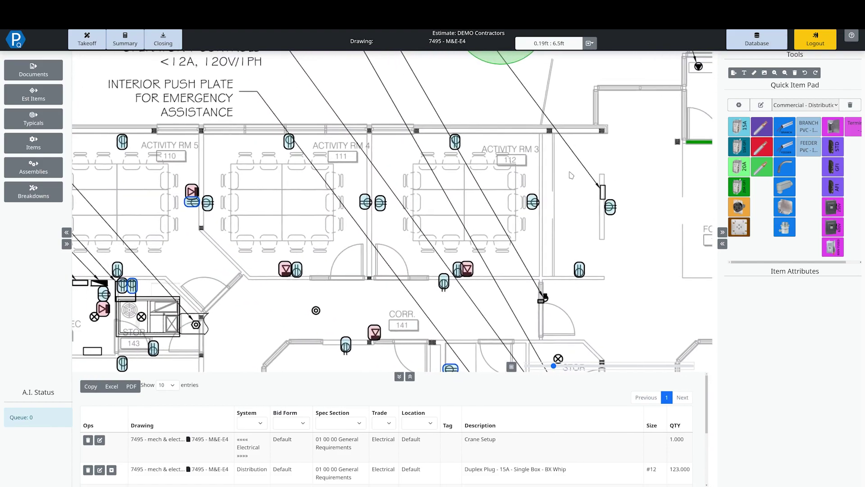
click(758, 130)
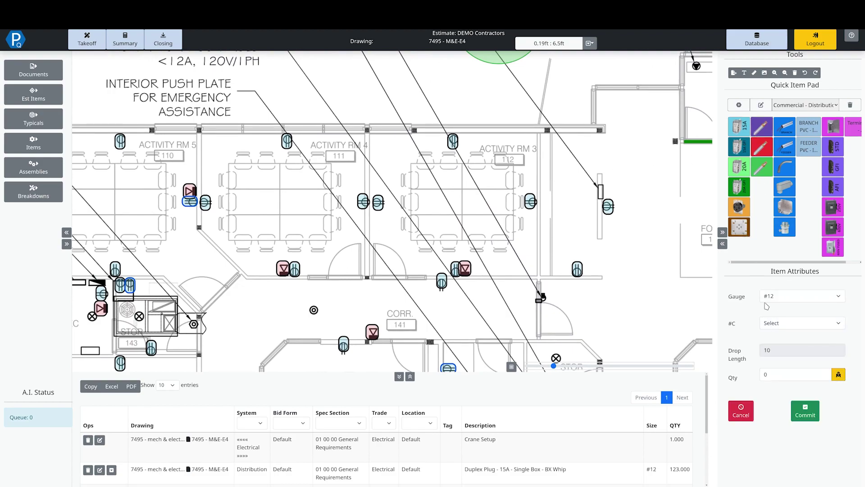
click(783, 324)
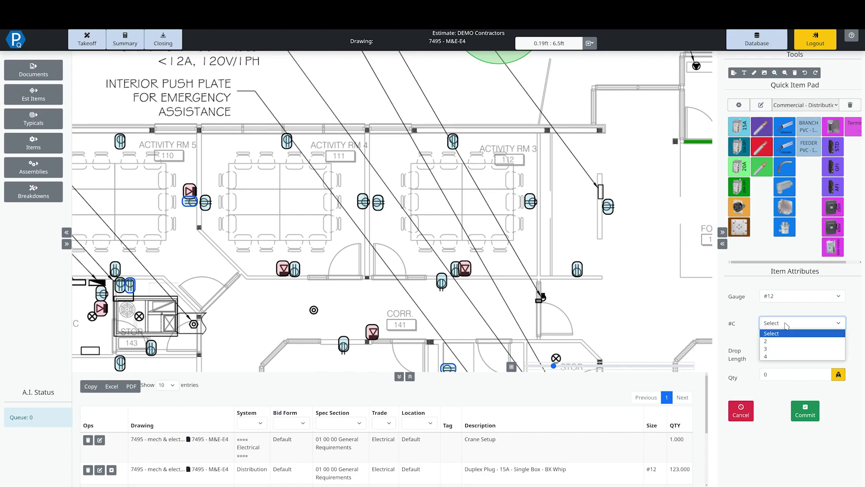
click(785, 346)
key(Tab)
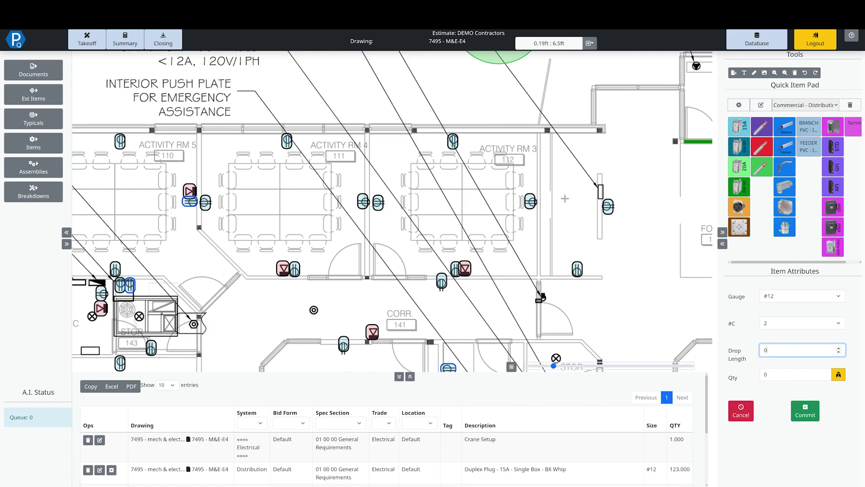
Trace the cable run from the plug on Activity Rm 3's left wall around the room's walls and down into Corridor 141.
click(376, 201)
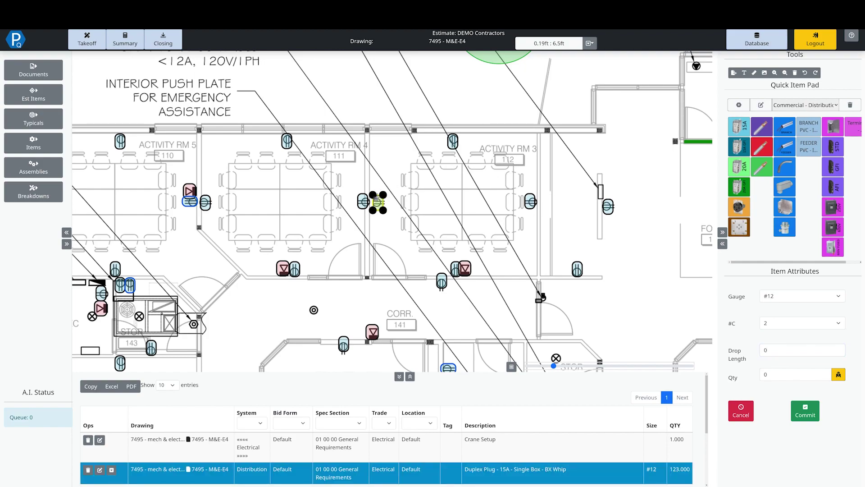
click(538, 134)
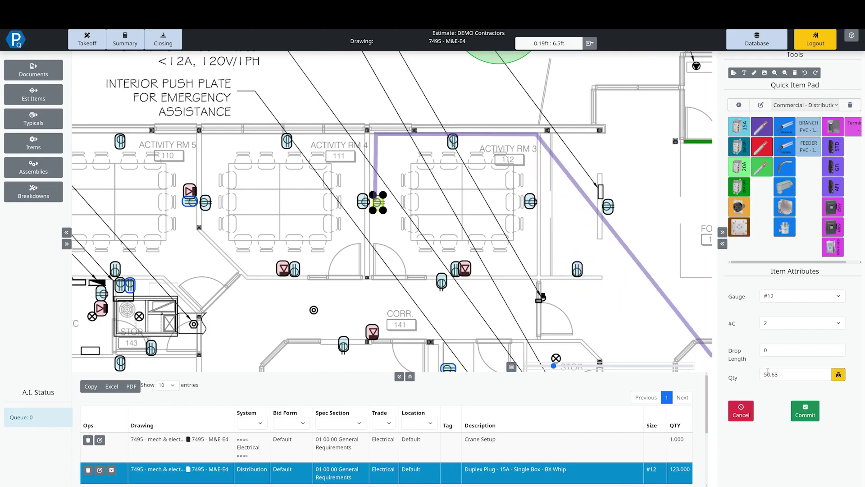
click(536, 272)
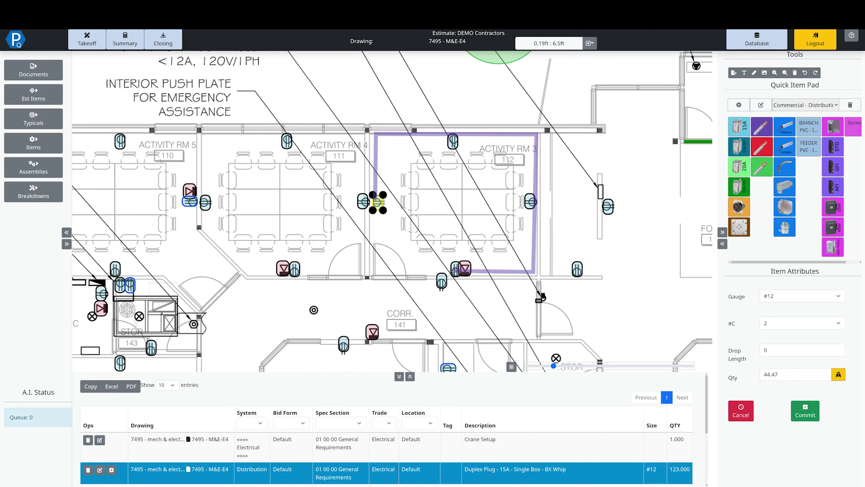
click(455, 270)
double_click(455, 308)
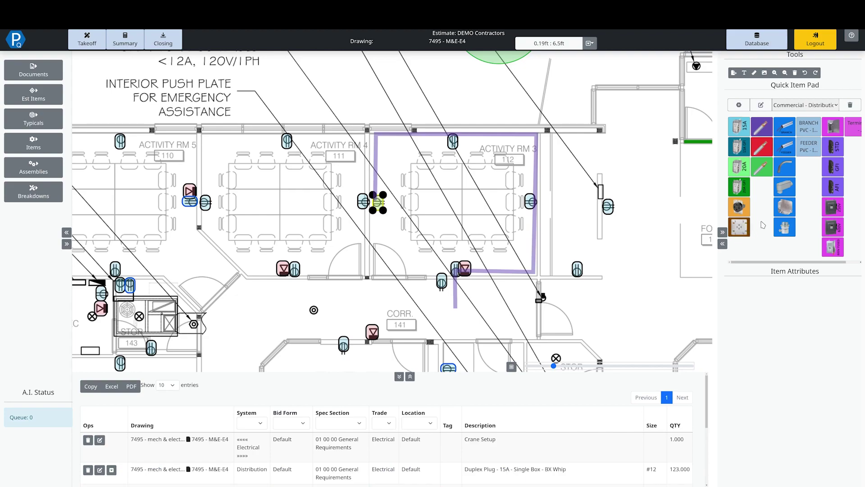
Place one junction box at the corridor end of the Activity Rm 3 cable run.
click(782, 210)
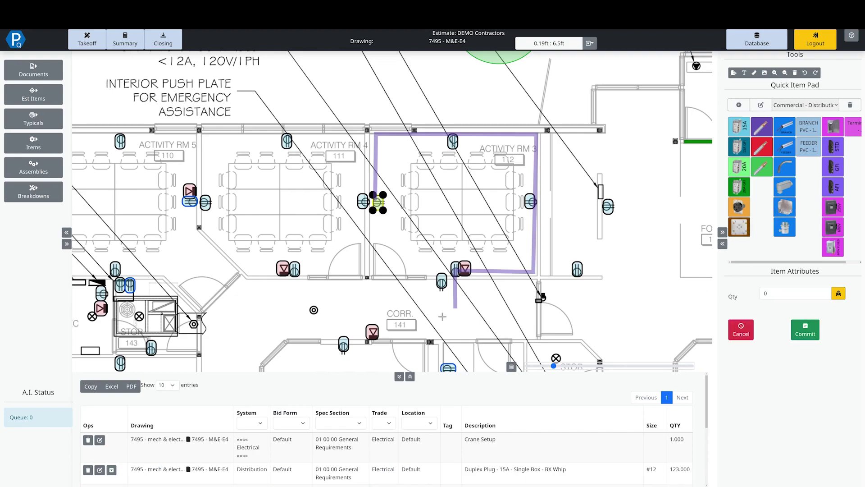
click(456, 308)
click(457, 311)
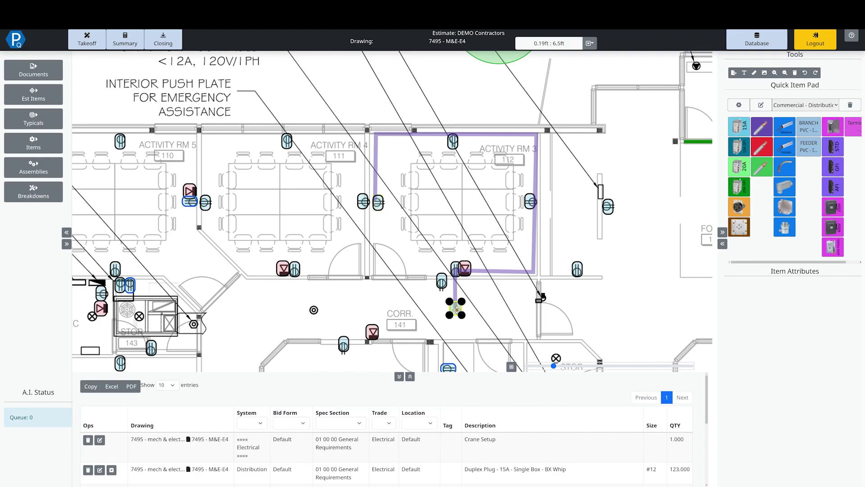
Copy the cable run together with its junction box and paste it around Activity Rm 4, starting from that room's left wall.
click(456, 290)
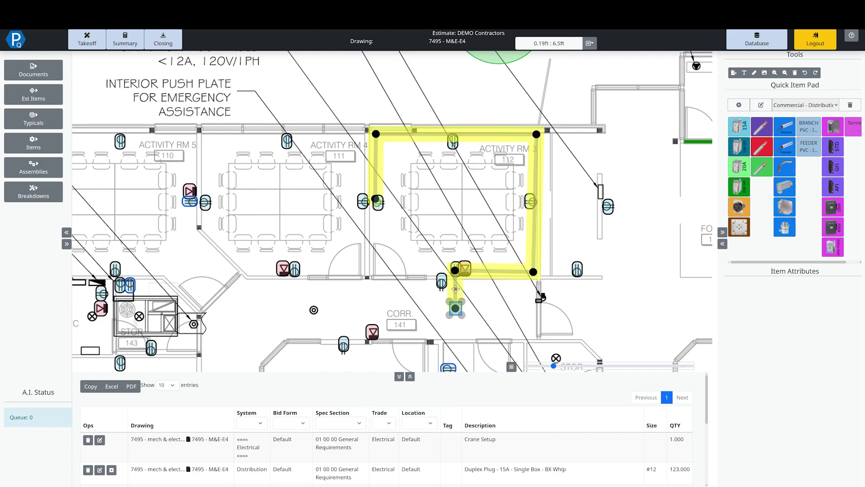
right_click(457, 292)
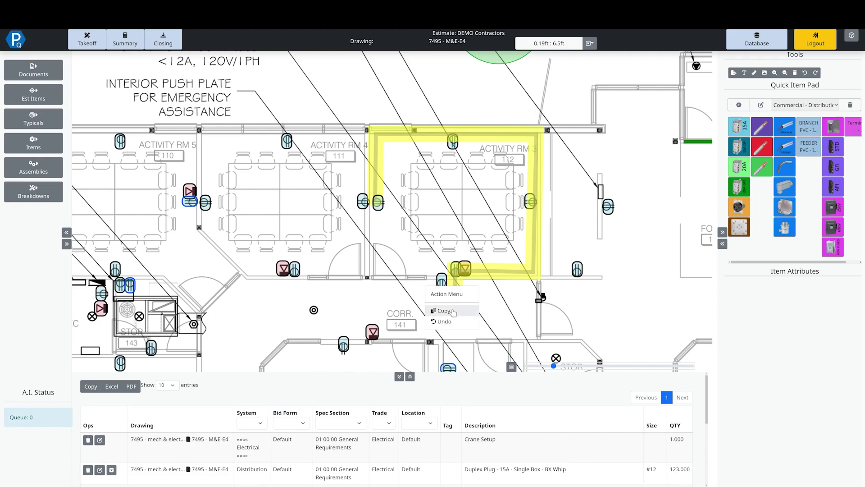
click(444, 307)
click(205, 136)
right_click(271, 159)
click(289, 165)
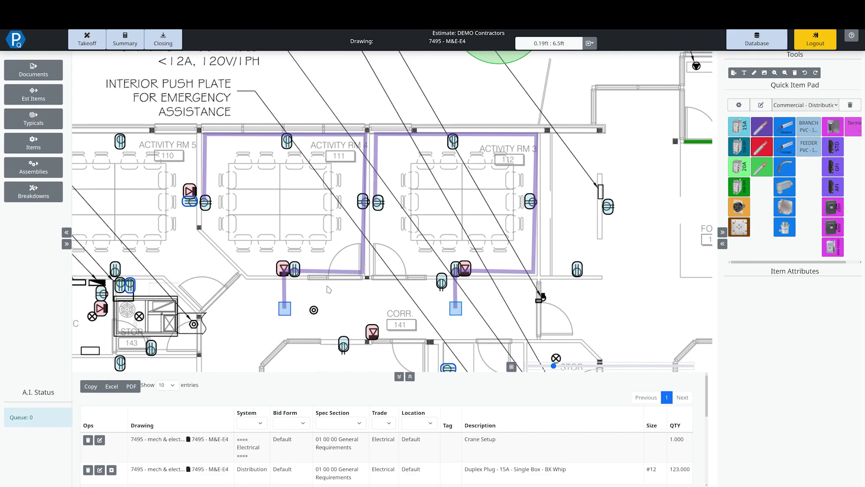
Start a conduit takeoff with gauge #12, 3 conductors, 3/4" conduit size and 1 parallel run.
drag(374, 310, 485, 285)
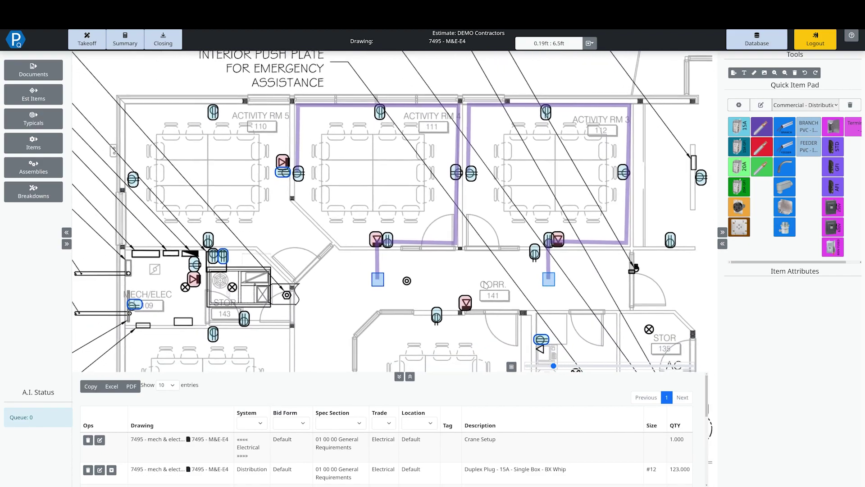
click(783, 130)
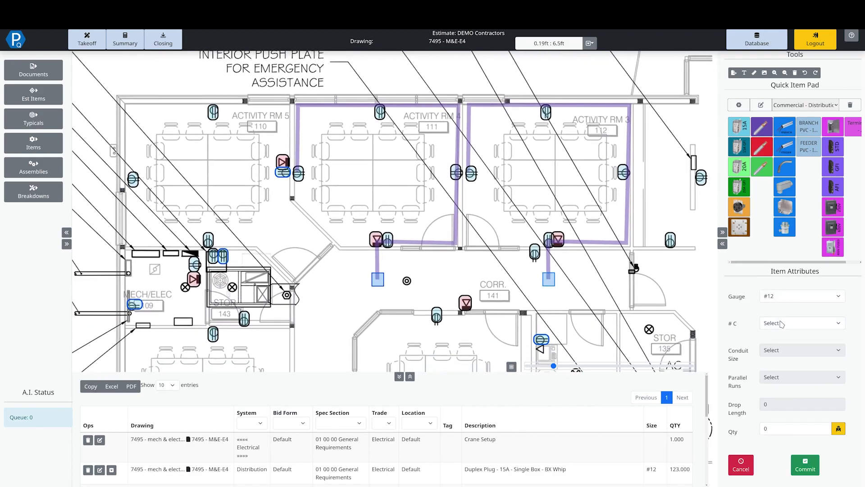
click(781, 323)
click(778, 359)
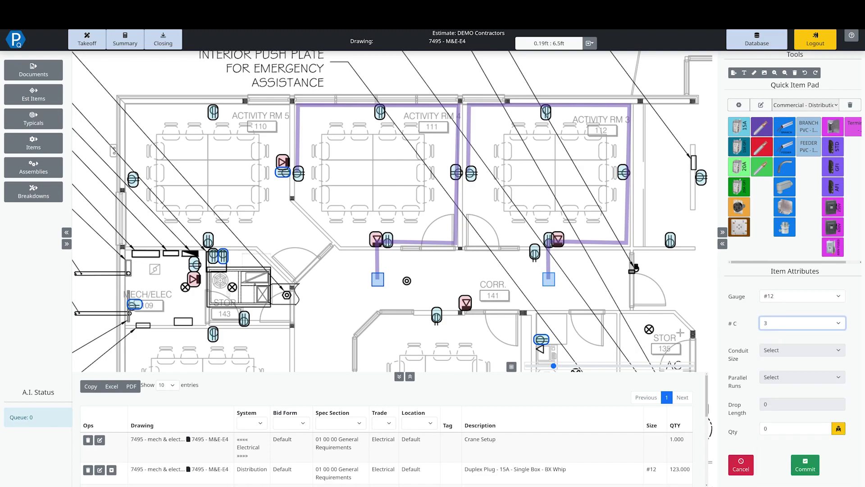
click(783, 353)
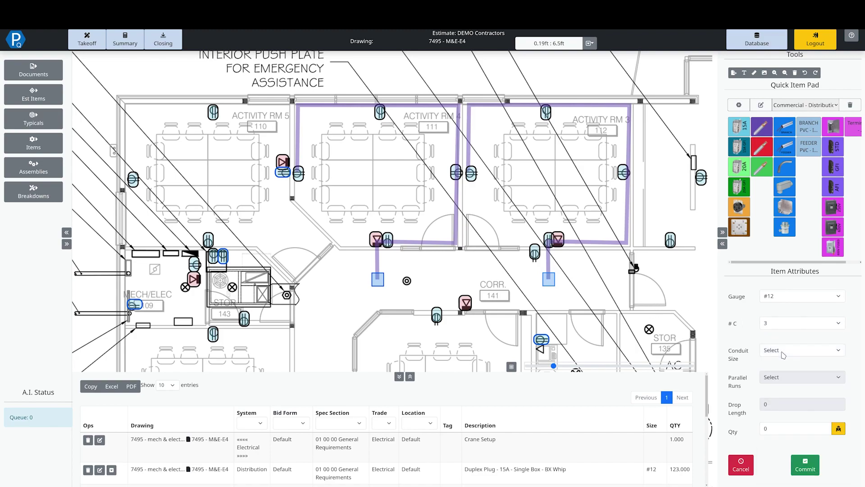
click(783, 354)
click(783, 380)
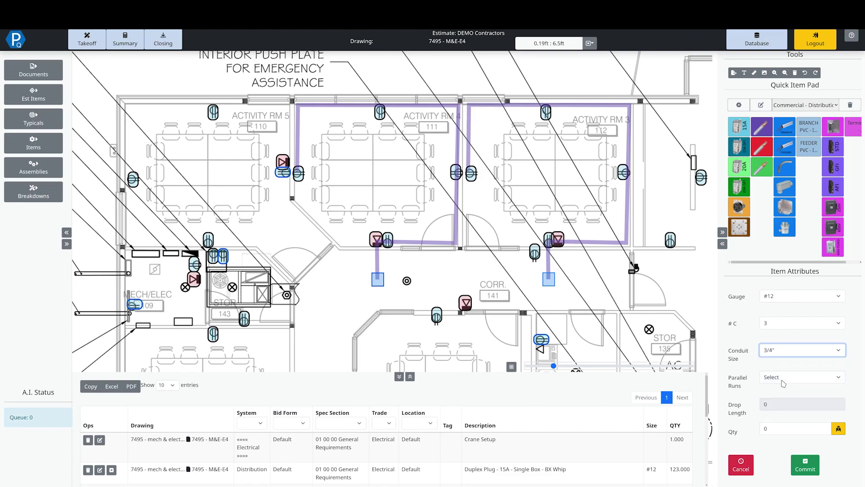
click(783, 381)
click(799, 242)
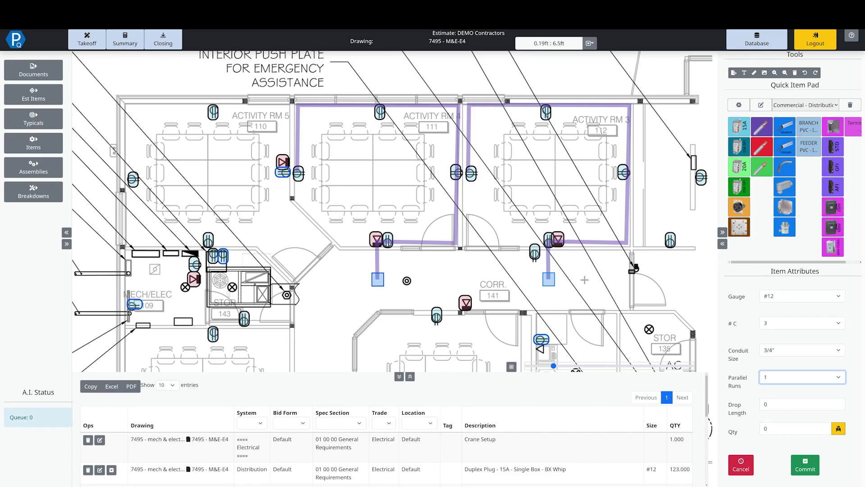
Trace the 3/4" conduit along Corridor 141 between the two junction boxes and commit the run.
click(549, 279)
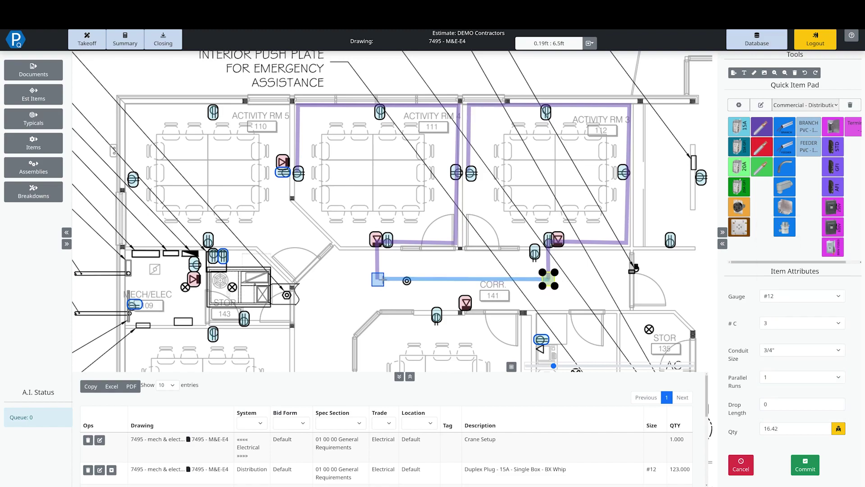
click(806, 465)
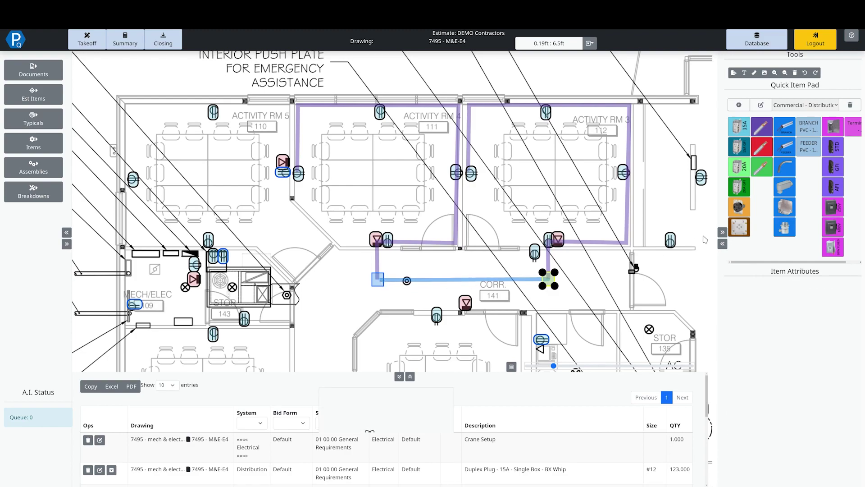
Take off a 1" conduit with five #12 conductors and drop length 8 from the Activity Rm 4 junction box to the Mech/Elec room panel.
click(788, 136)
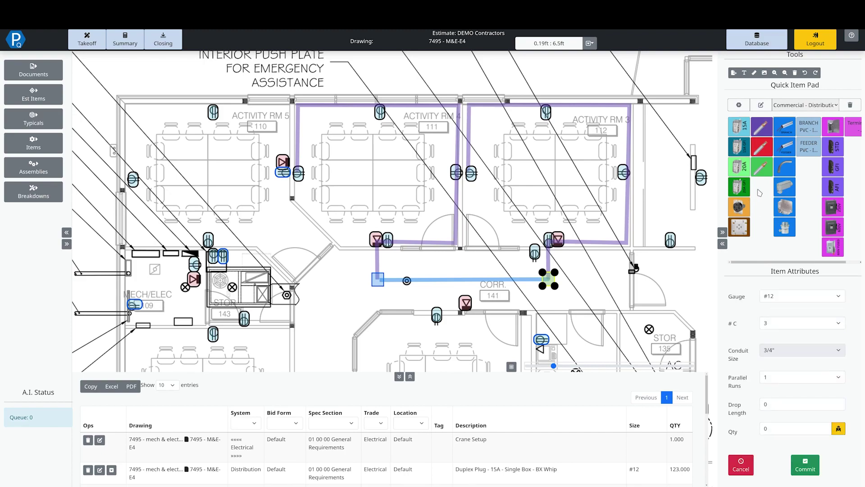
click(777, 326)
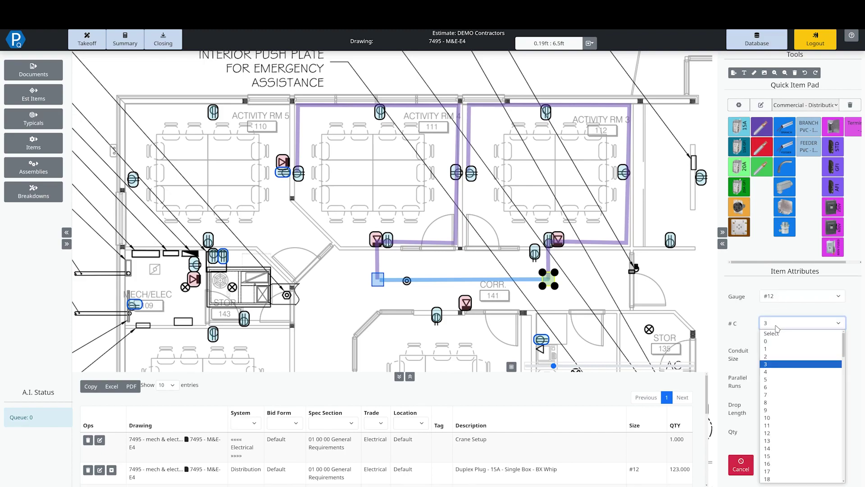
click(776, 380)
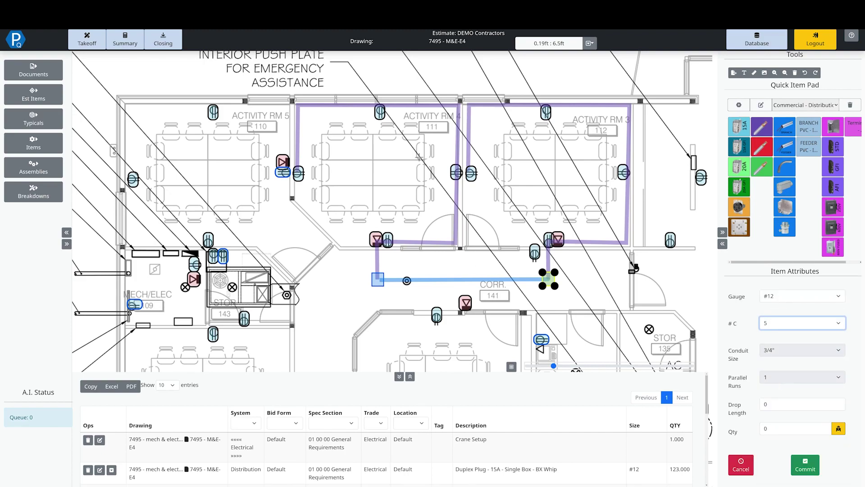
click(767, 349)
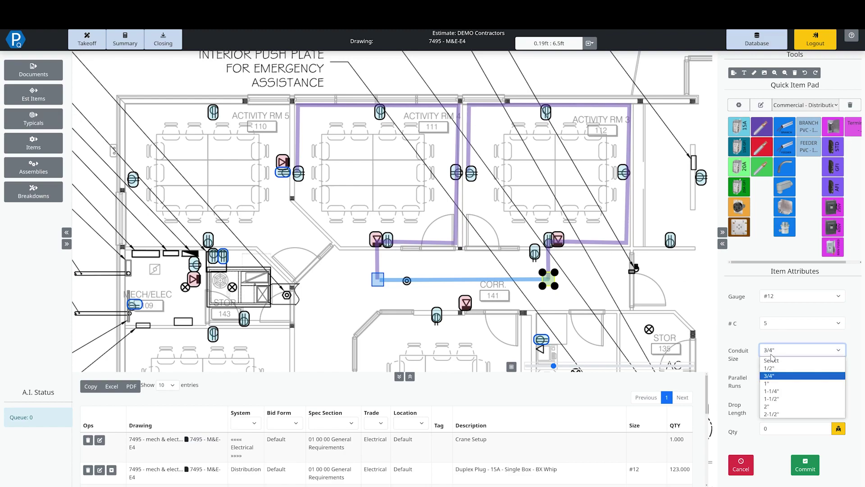
click(775, 387)
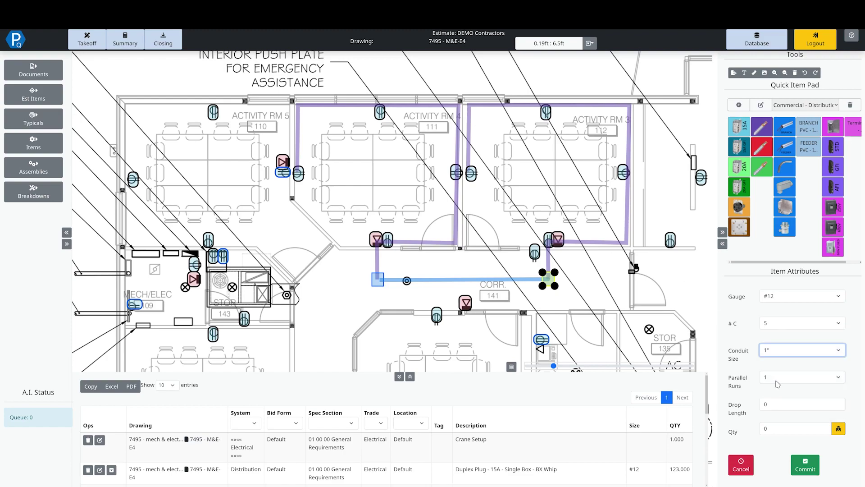
click(778, 408)
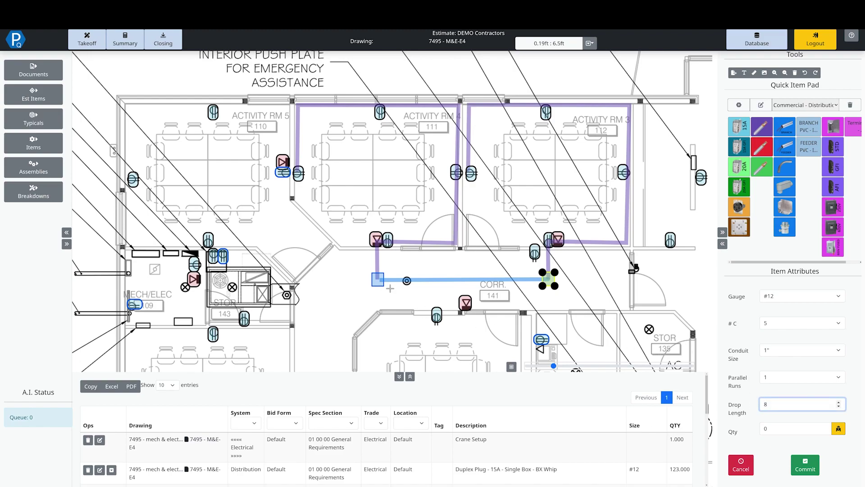
mouse_move(378, 279)
mouse_down()
mouse_move(183, 278)
mouse_move(183, 250)
mouse_move(193, 254)
mouse_up()
key(Return)
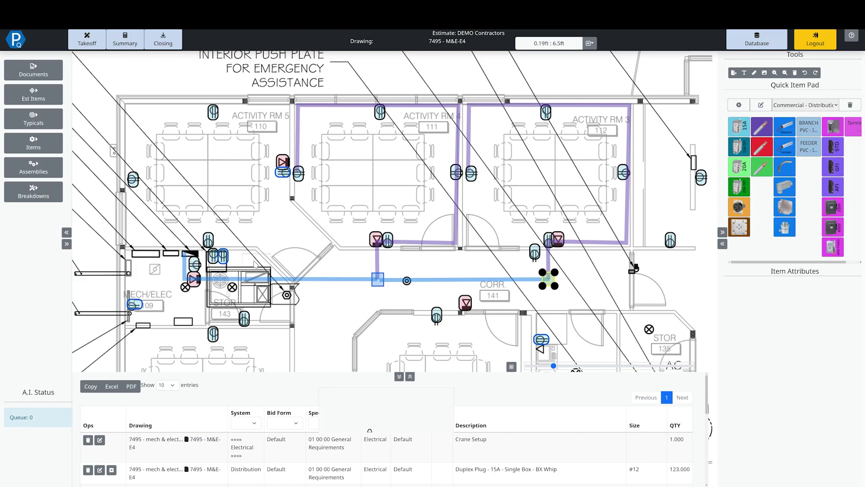
Examine the material and labour breakdown of the #12x5x1" branch EMT entry and its highlighted route on the drawing.
scroll(360, 446, down, 5)
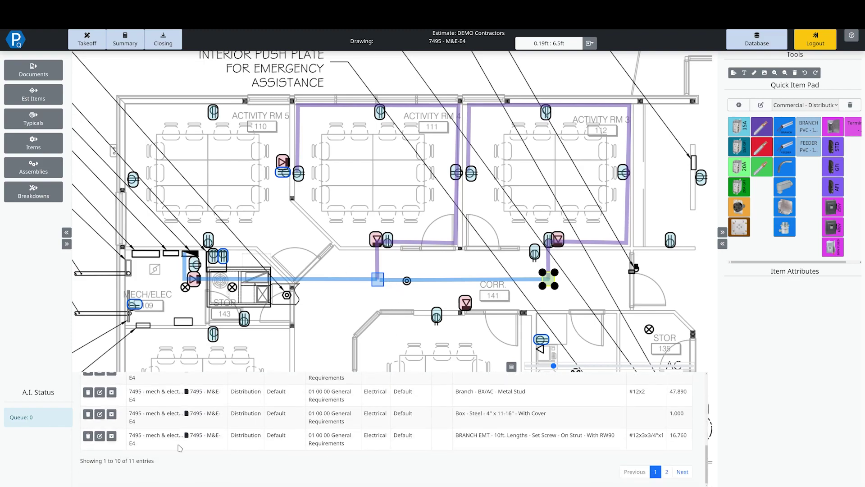
click(667, 471)
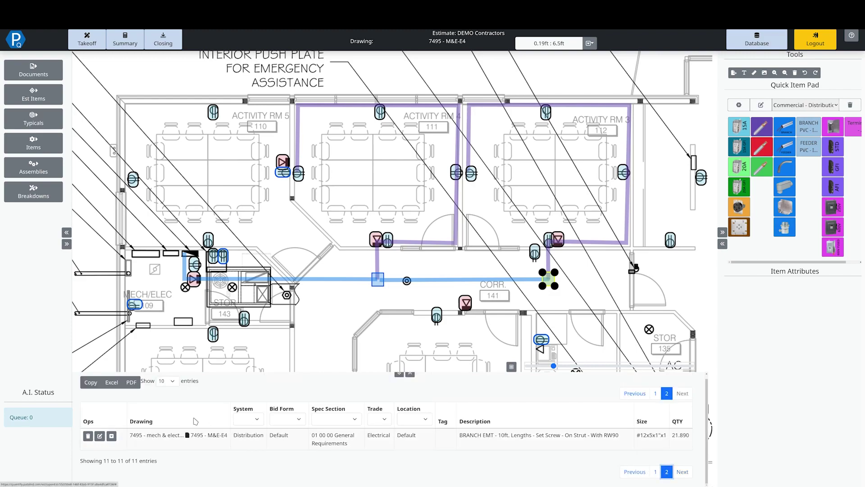
click(111, 435)
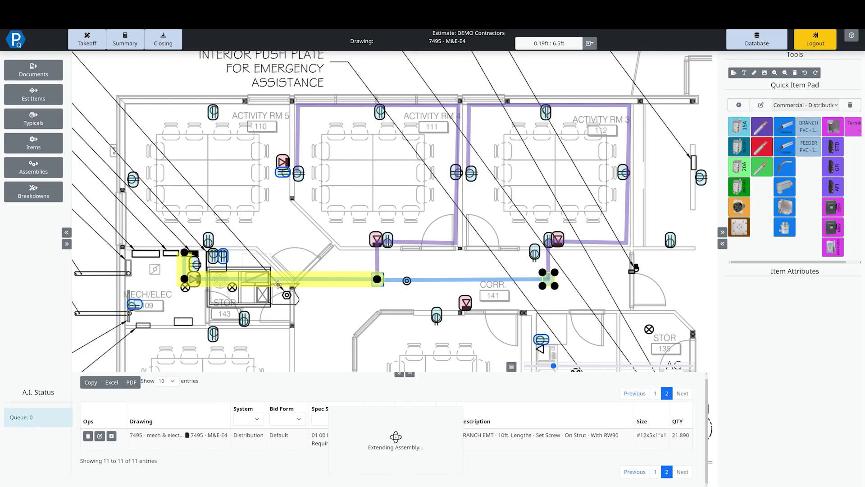
scroll(143, 396, down, 3)
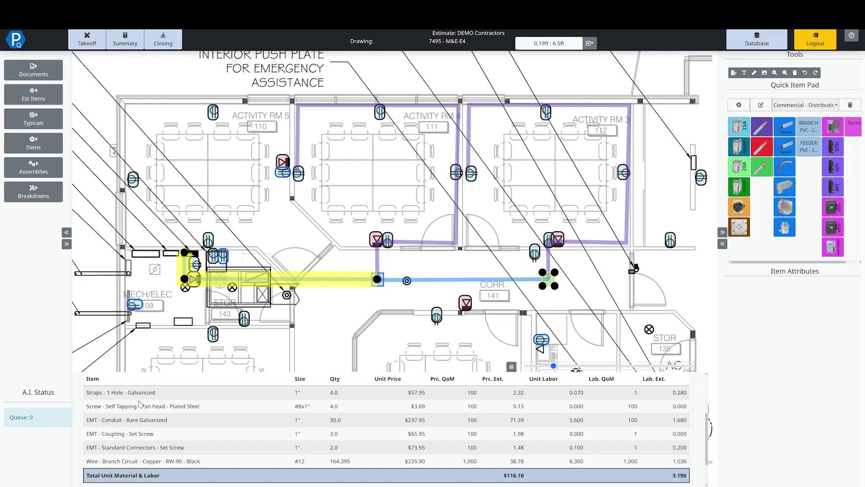
click(246, 233)
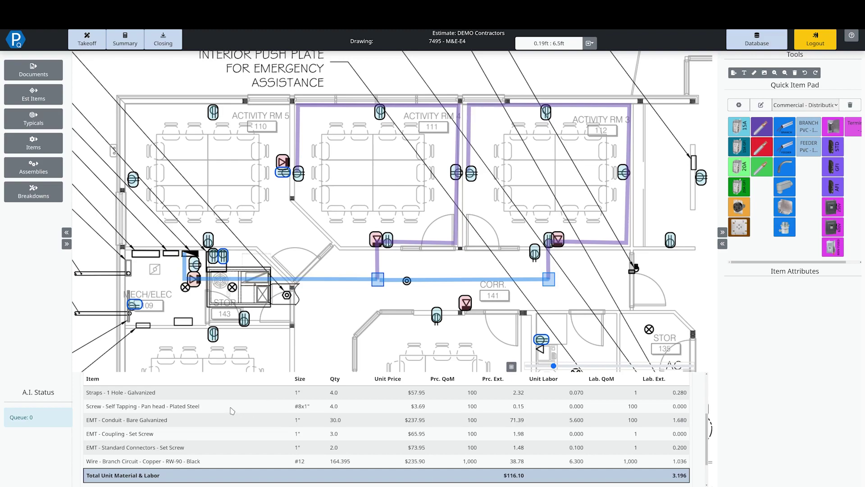
scroll(176, 435, up, 2)
click(112, 440)
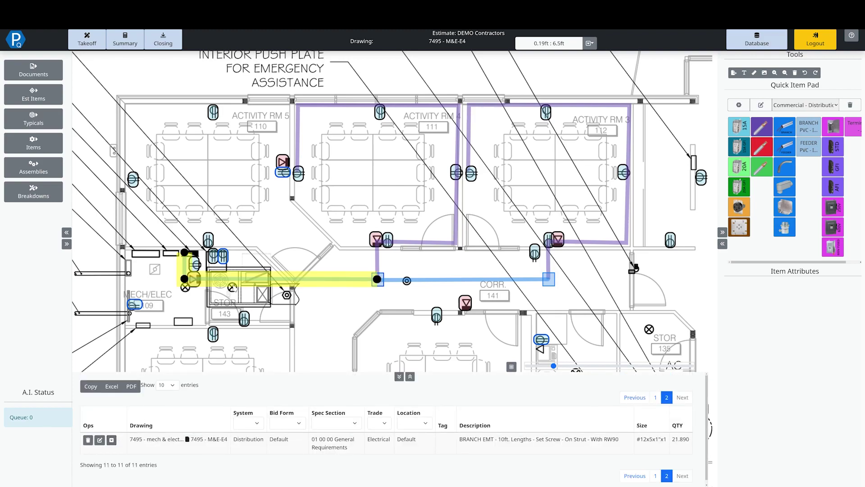
click(260, 247)
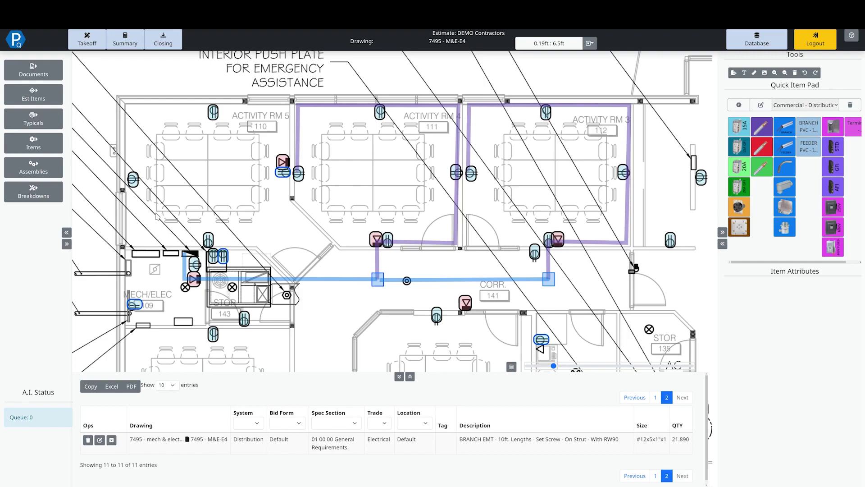
Open page 1 of House 01 - A1 - Floor Plan.pdf and focus on the second level.
scroll(193, 121, down, 1)
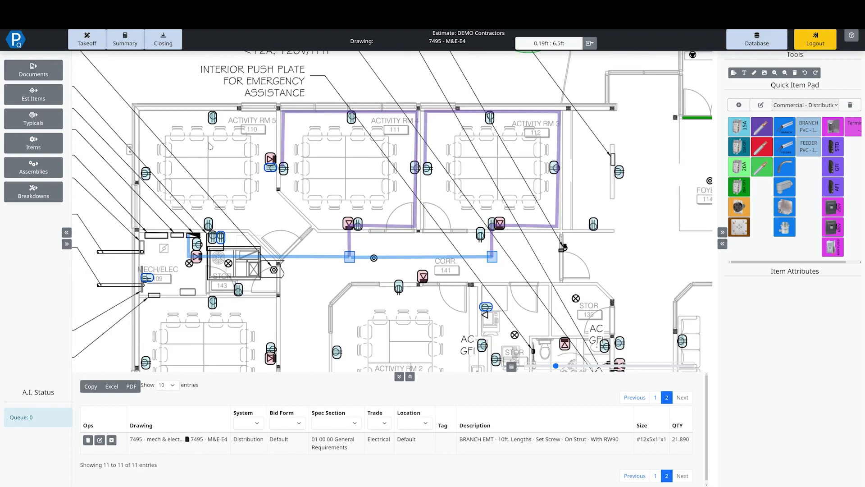
click(45, 72)
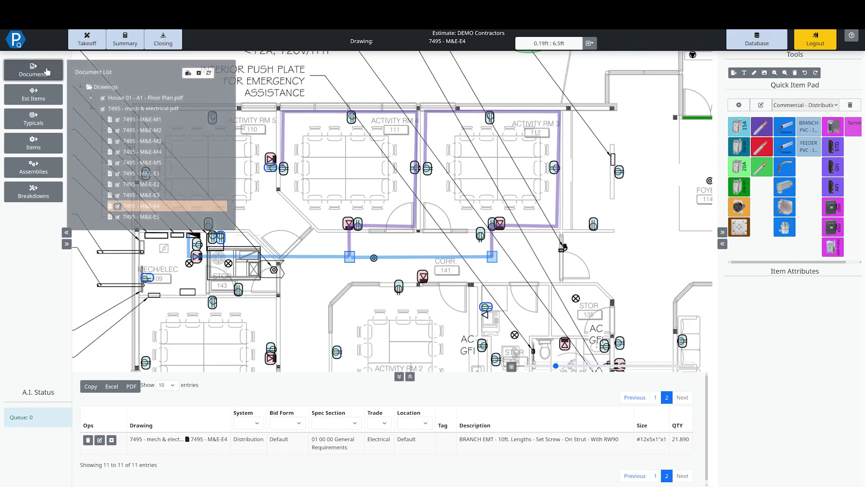
click(92, 99)
click(146, 109)
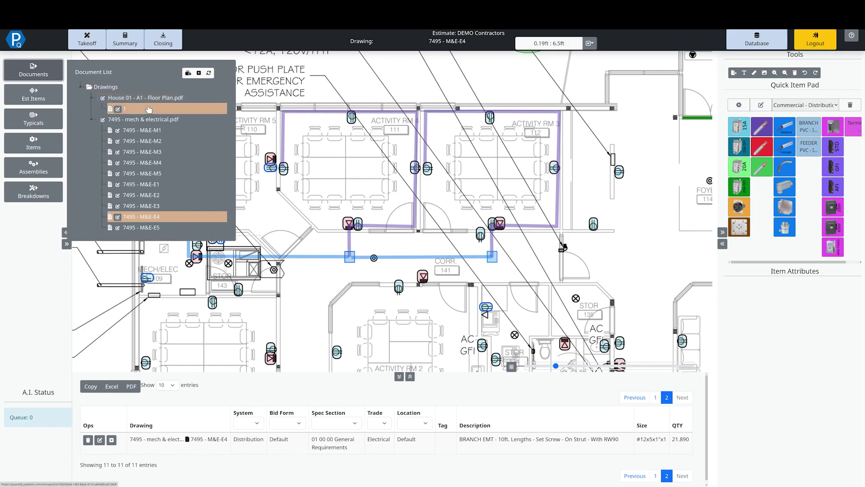
click(39, 71)
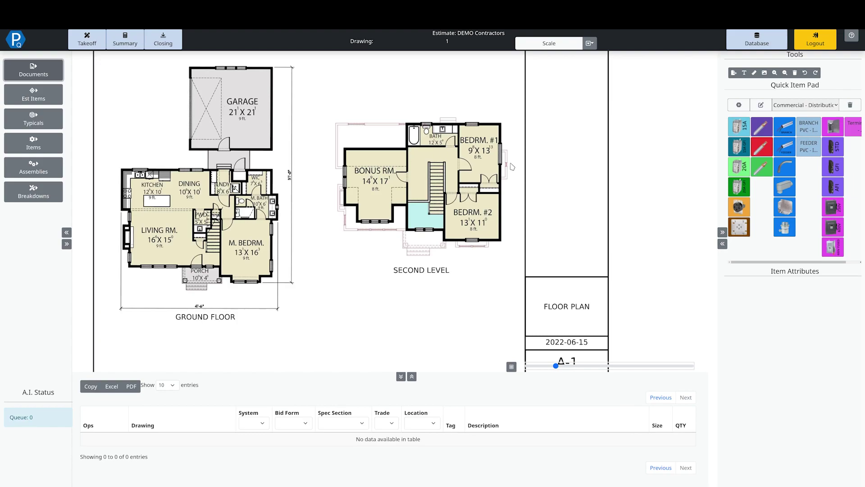
scroll(499, 173, up, 5)
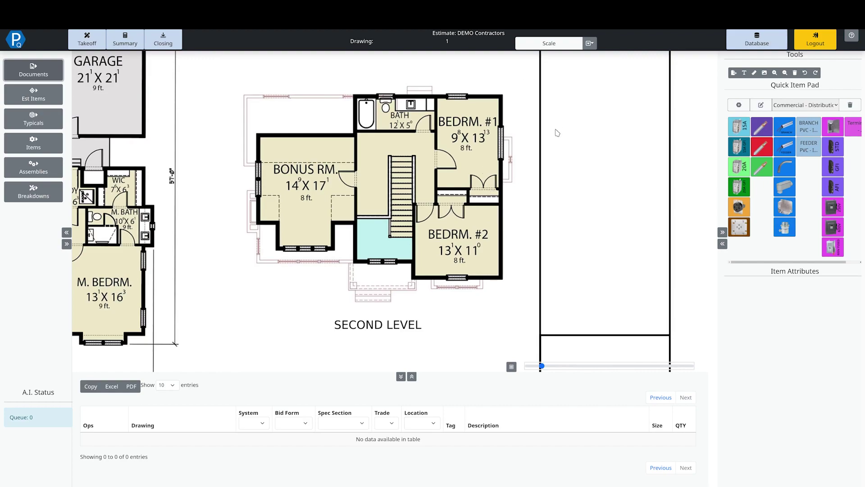
Switch the quick item pad to Drafting - Residential - NMD-90 - Nonmetallic.
click(825, 108)
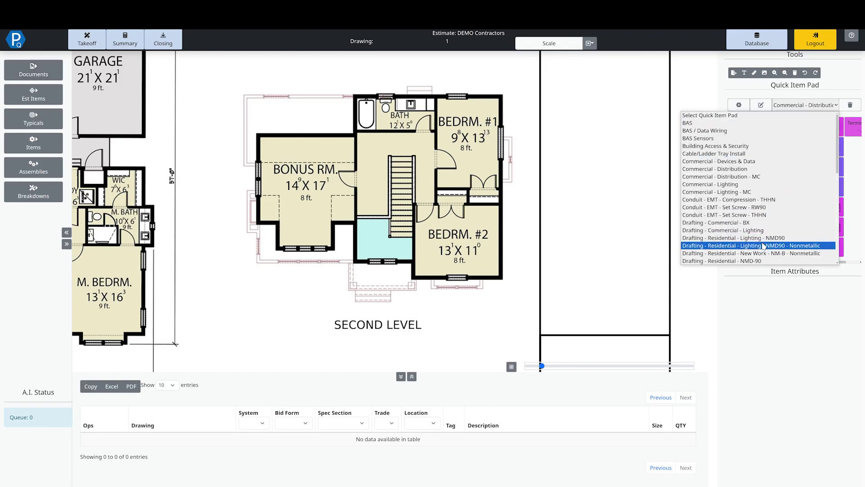
scroll(764, 245, down, 2)
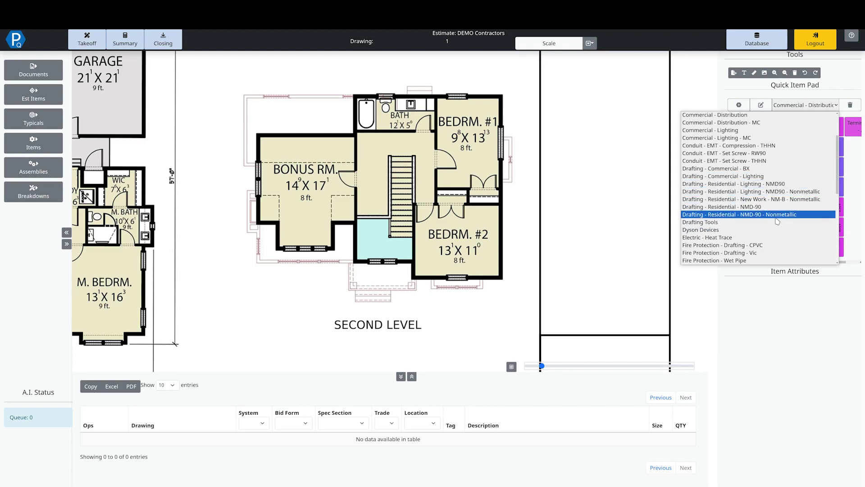
click(777, 217)
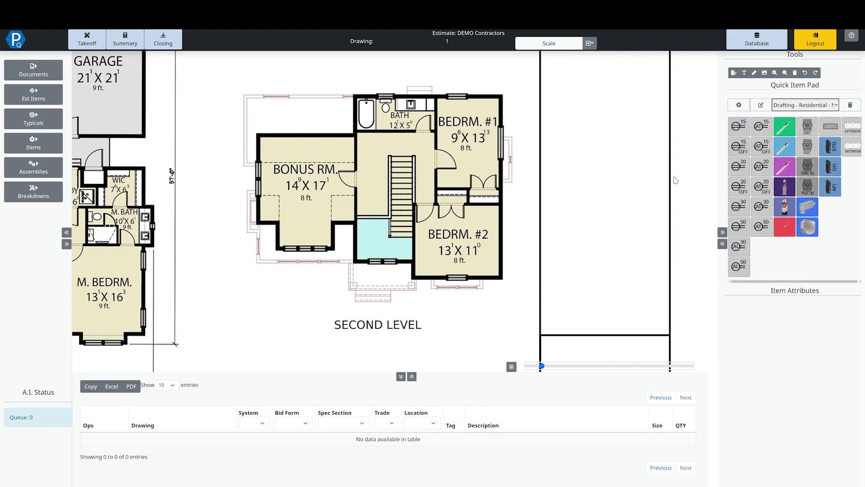
Start a count of the 15A airtight Decora plug with gauge #14 and drop length 3.
scroll(420, 159, up, 2)
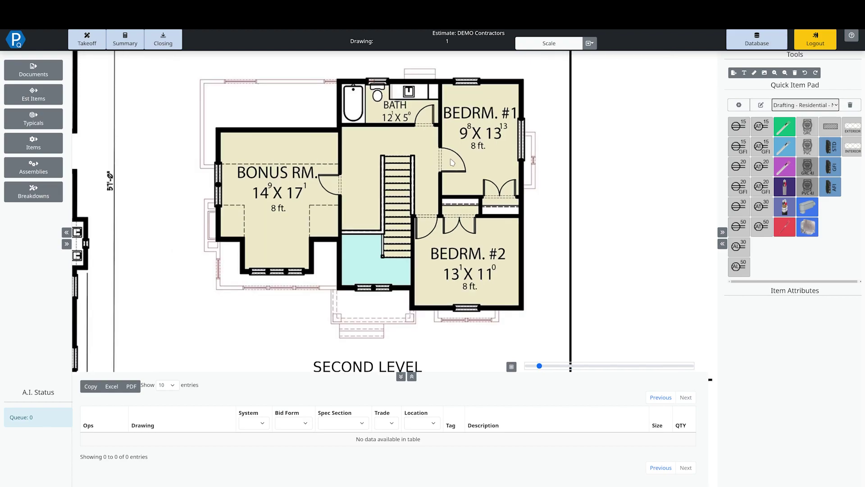
click(768, 131)
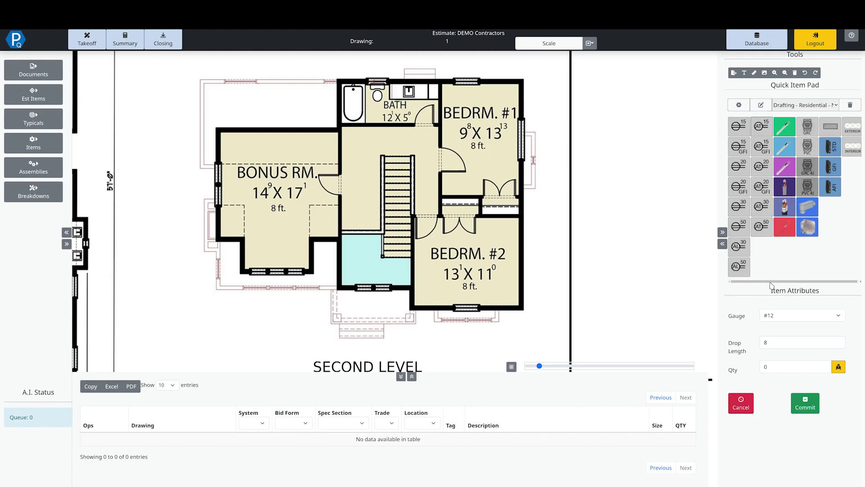
click(775, 315)
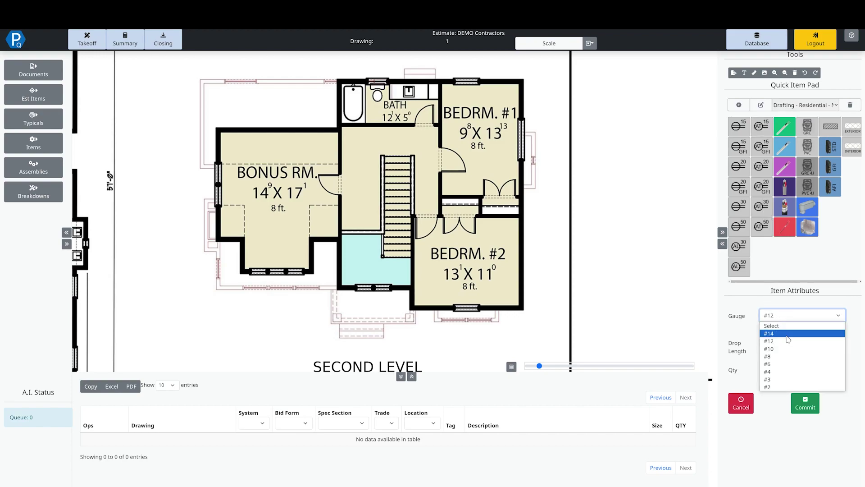
click(787, 335)
key(Tab)
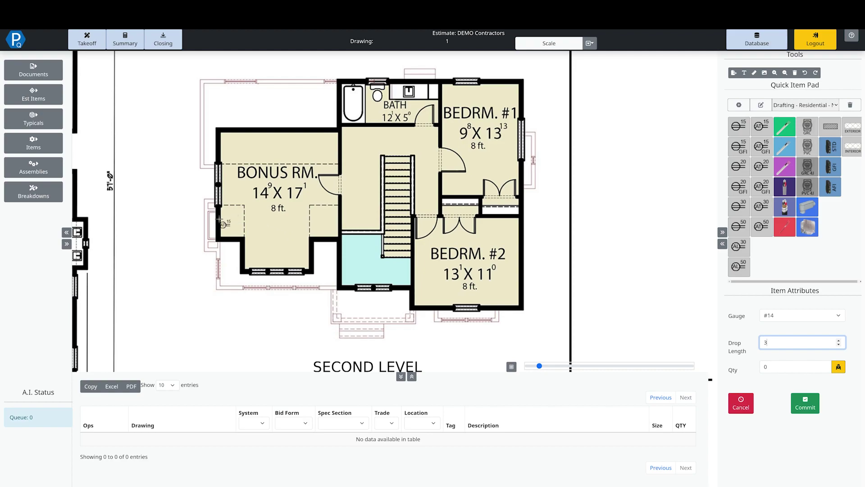
Place five plugs along the walls of the Bonus Rm on the second level and commit the count.
click(223, 221)
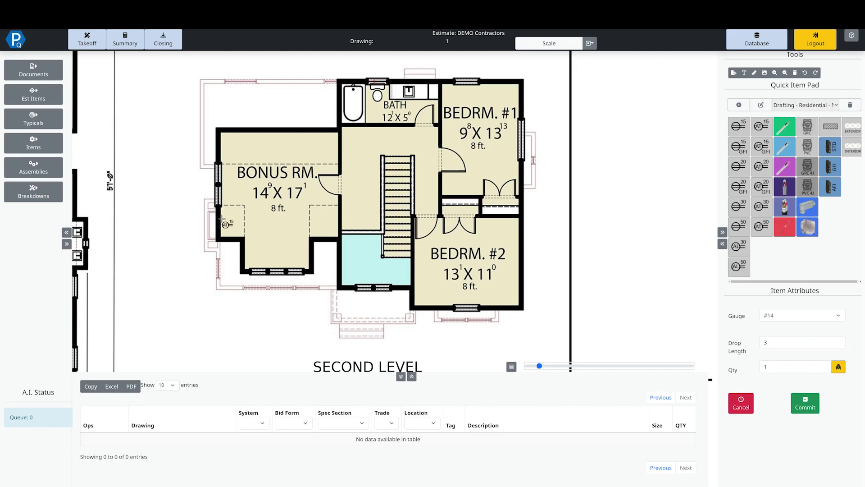
click(222, 136)
click(251, 133)
click(329, 134)
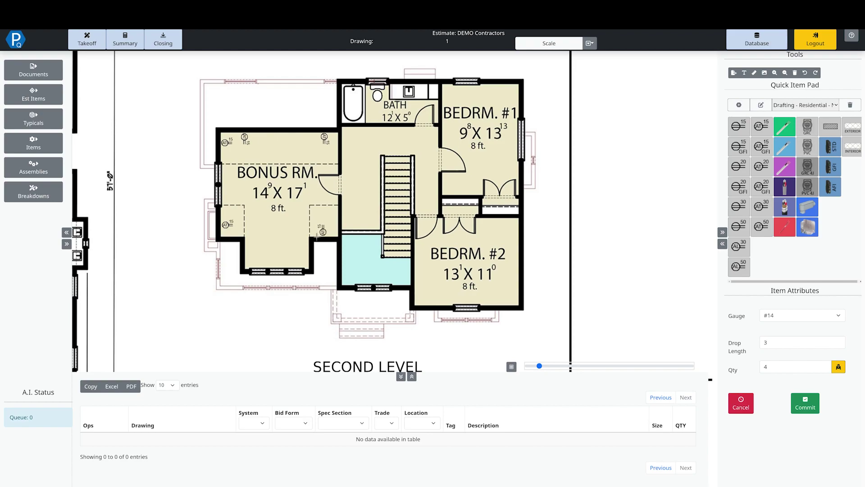
click(320, 232)
click(805, 407)
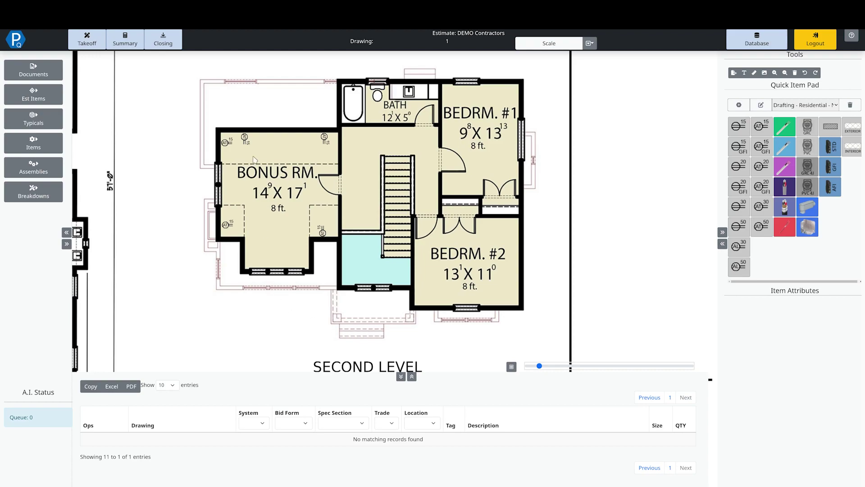
Examine the Decora plug takeoff entry, its highlighted devices on the plan and its material and labour breakdown.
click(670, 397)
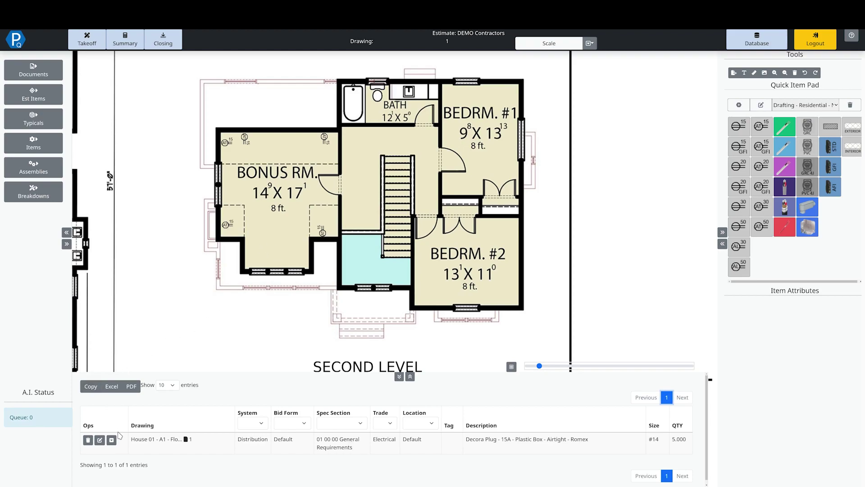
click(147, 443)
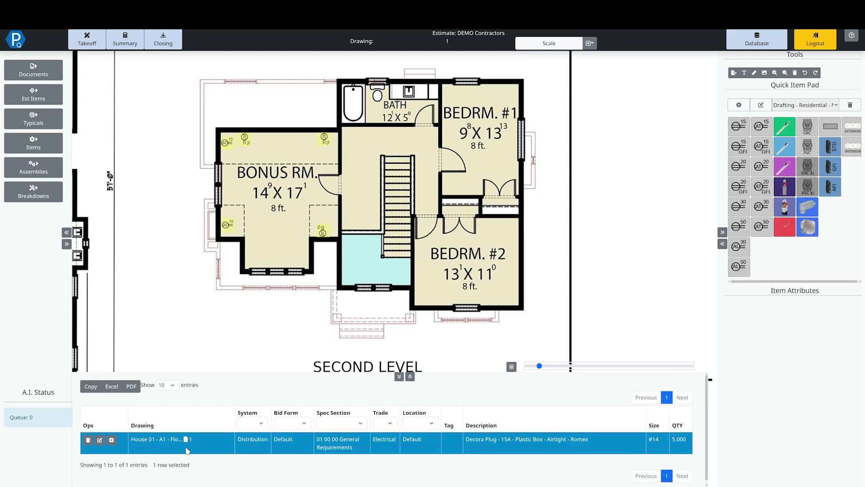
click(112, 441)
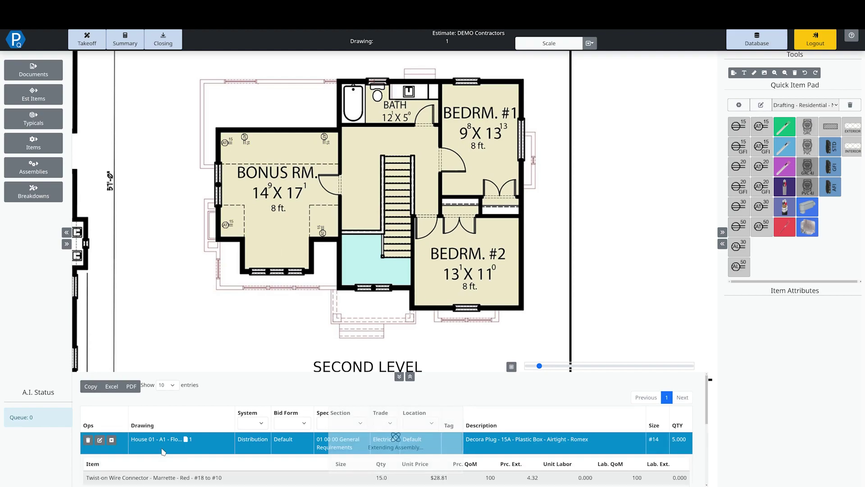
scroll(226, 473, down, 5)
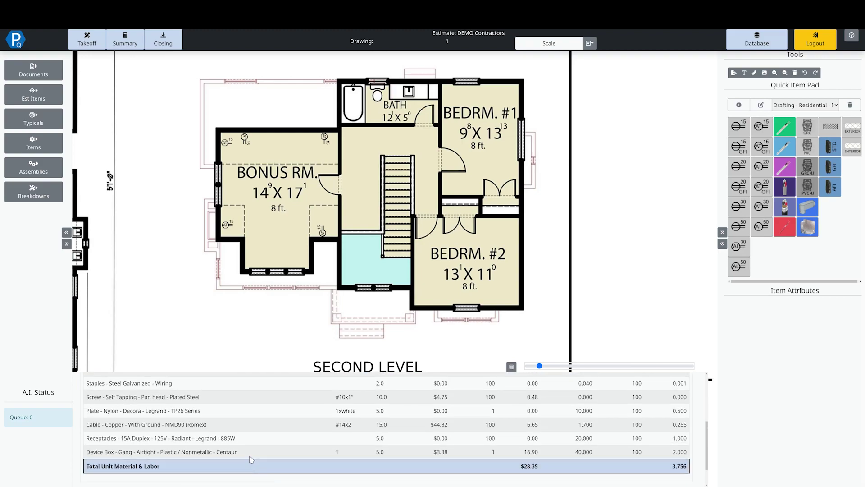
scroll(251, 460, up, 1)
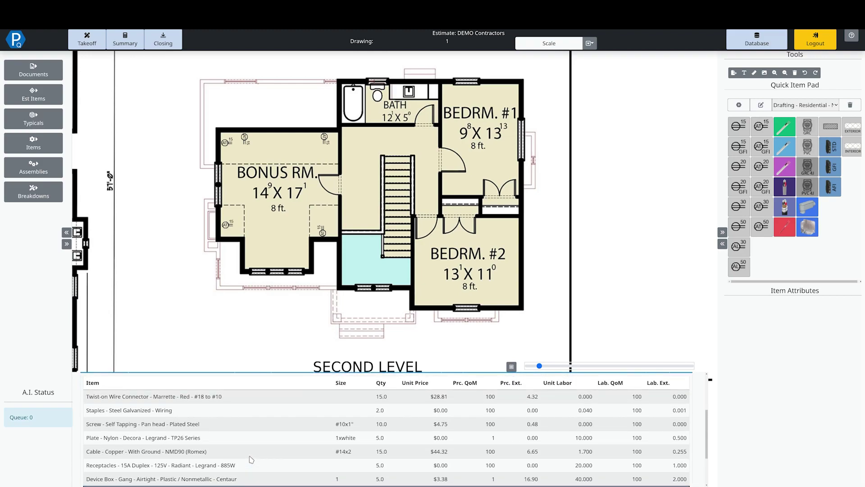
scroll(247, 449, up, 2)
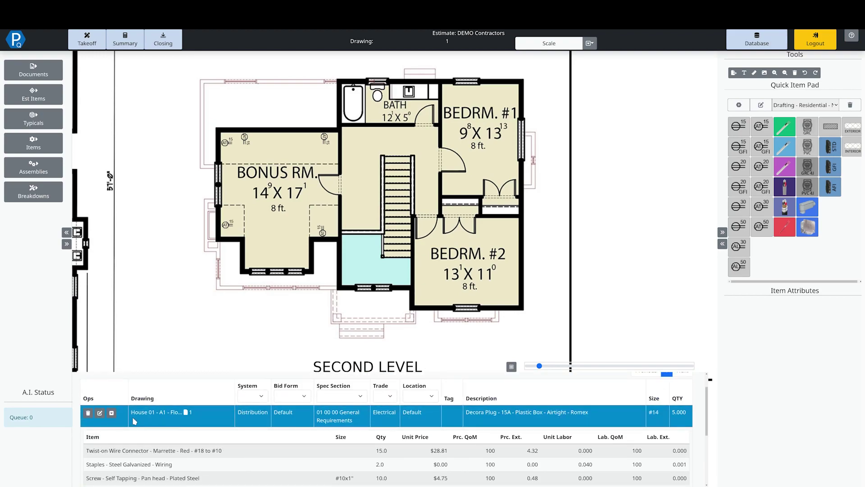
click(112, 413)
click(250, 305)
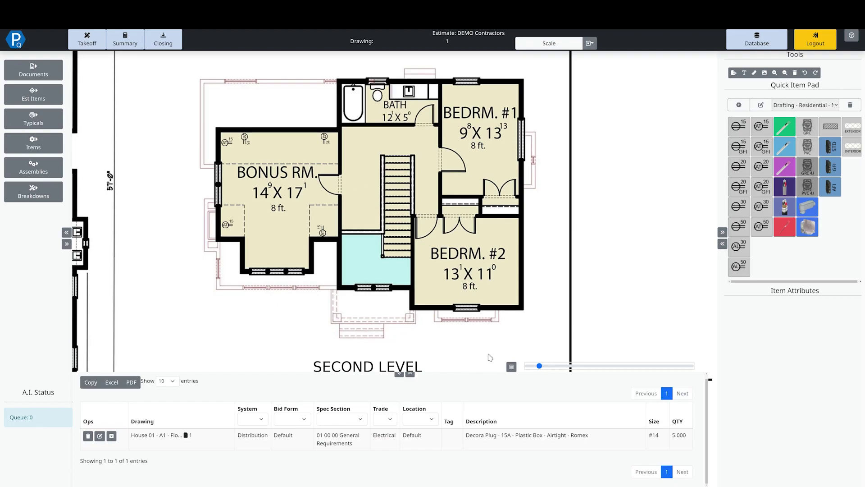
Show the grid over the floor plan and open the choice of quick item pads.
click(511, 366)
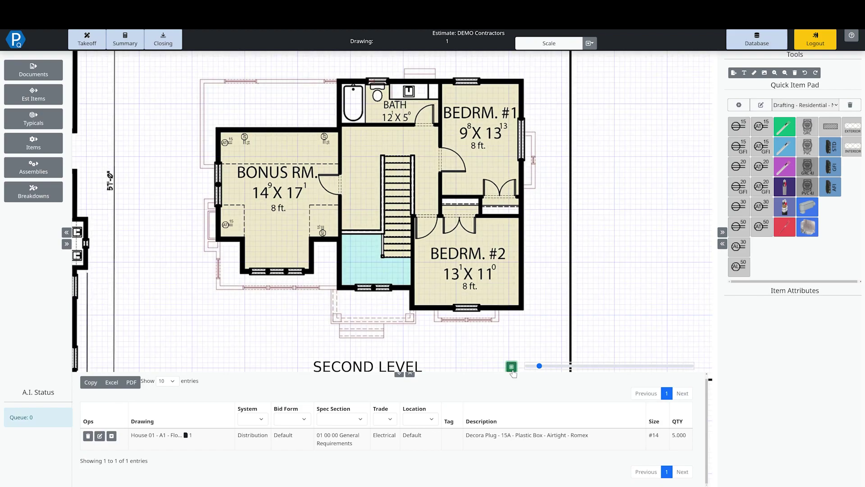
click(806, 107)
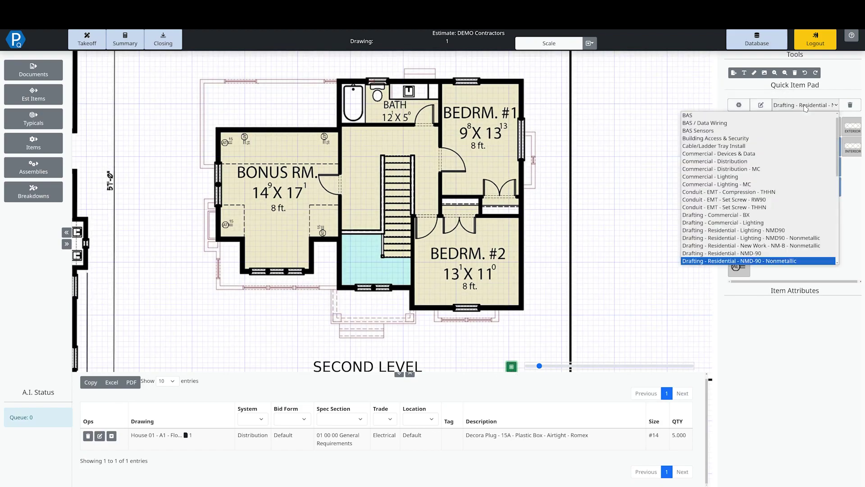
Using the Drafting - Residential - Lighting - NMD90 - Nonmetallic pad, place four 4" LED down lights in the bonus room and commit them.
click(794, 239)
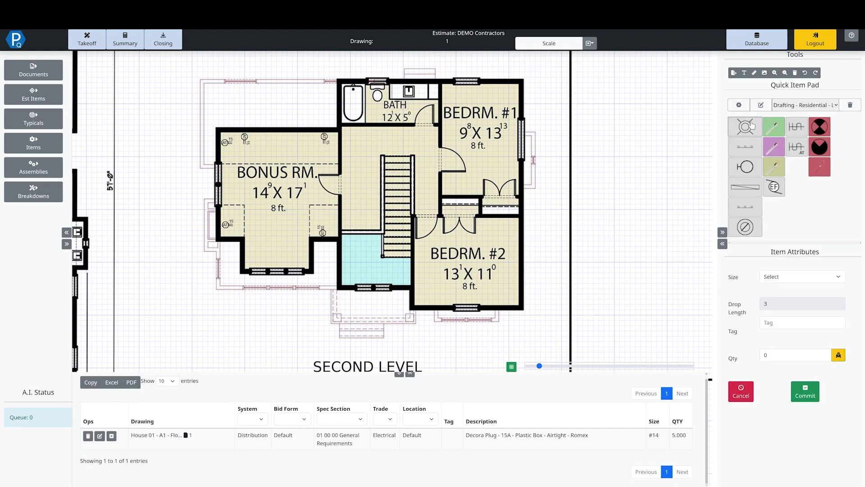
click(772, 279)
click(806, 299)
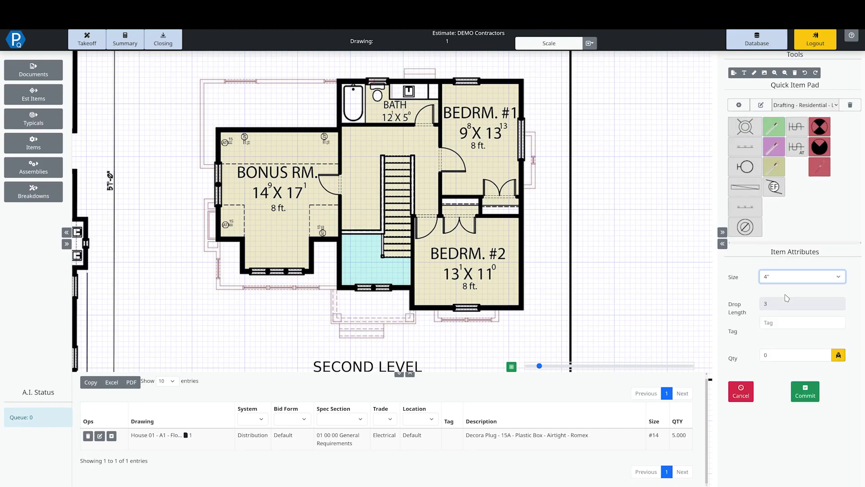
click(246, 158)
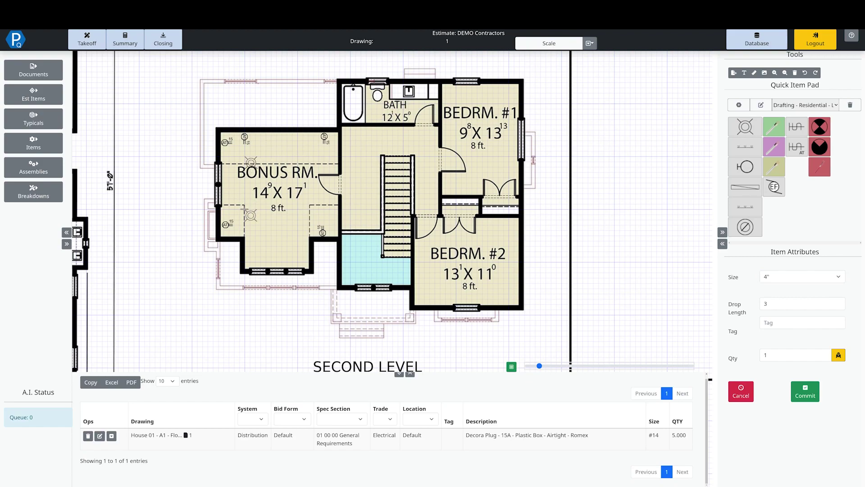
click(245, 210)
click(297, 210)
click(299, 157)
key(Return)
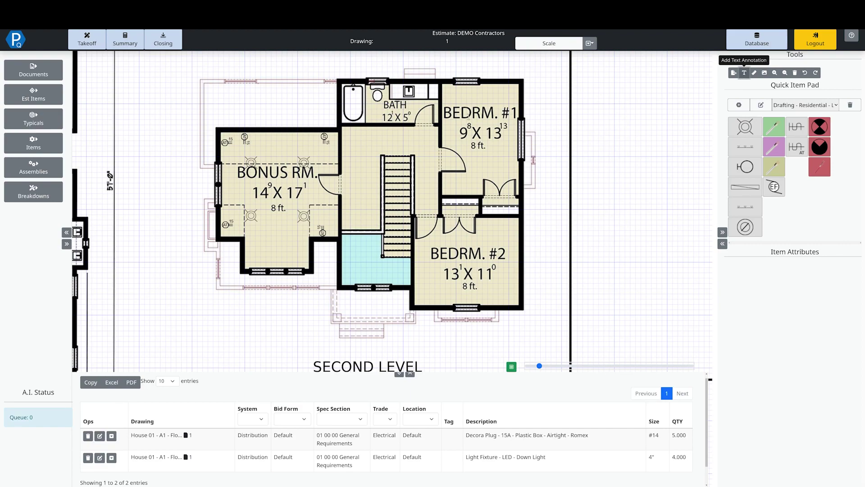
Add the text annotation "2FT AFF" near the upper wall inside the bonus room.
click(261, 143)
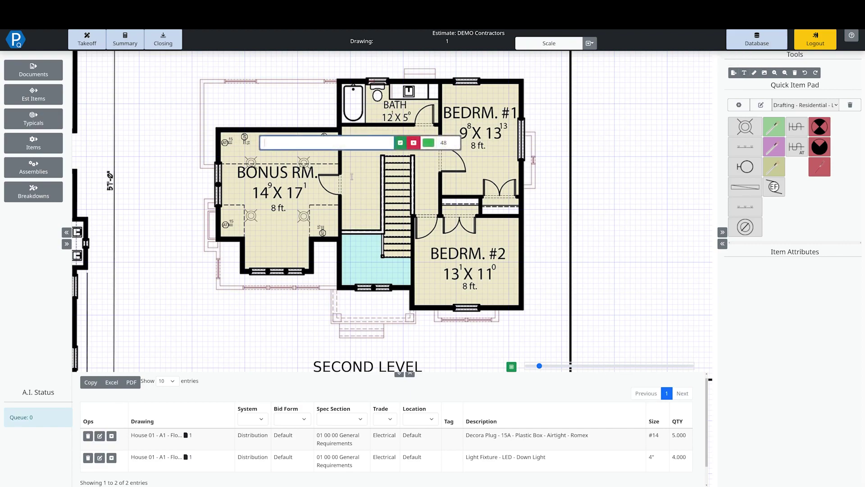
text(2F)
key(Return)
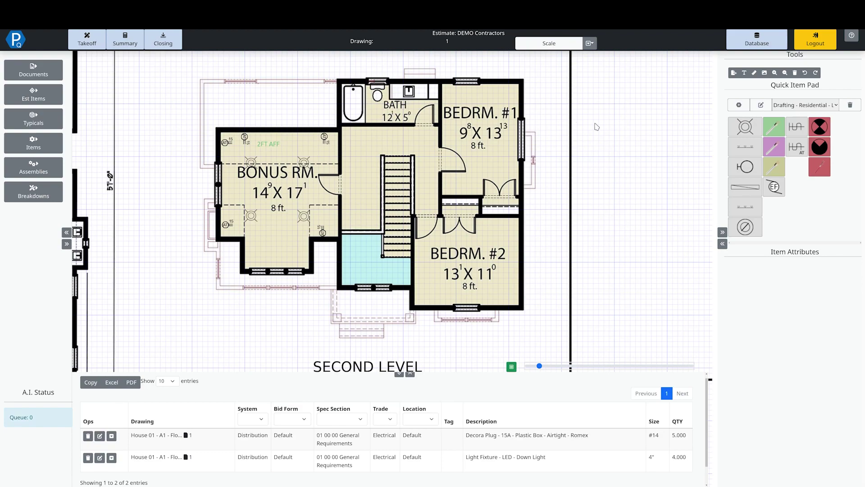
Insert the PataBid logo image from the Documents folder and place it in the upper part of the drawing's title block.
scroll(627, 120, down, 1)
drag(627, 120, 566, 184)
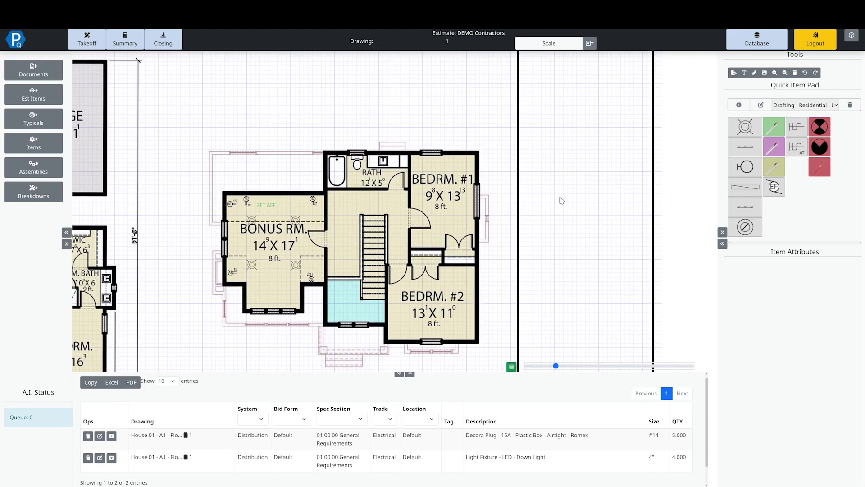
click(765, 71)
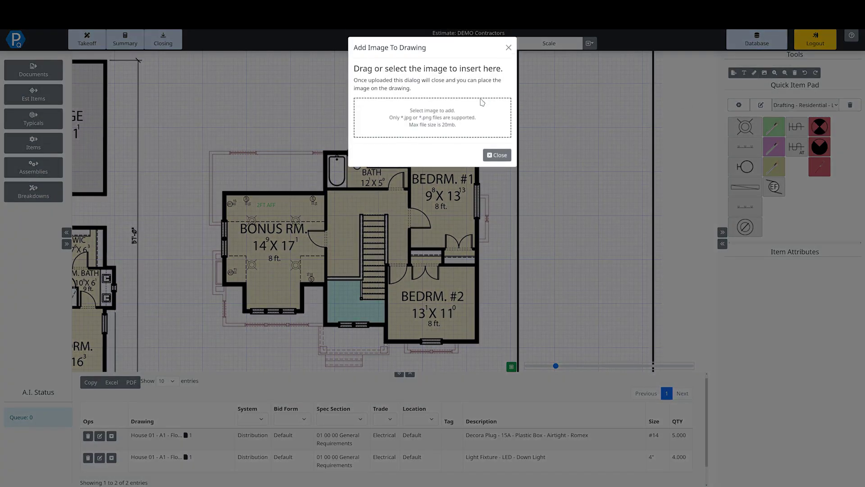
click(473, 118)
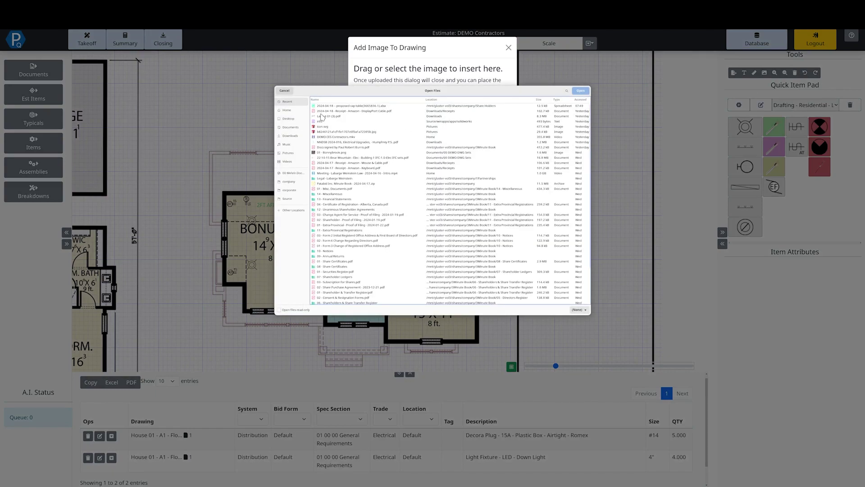
click(290, 128)
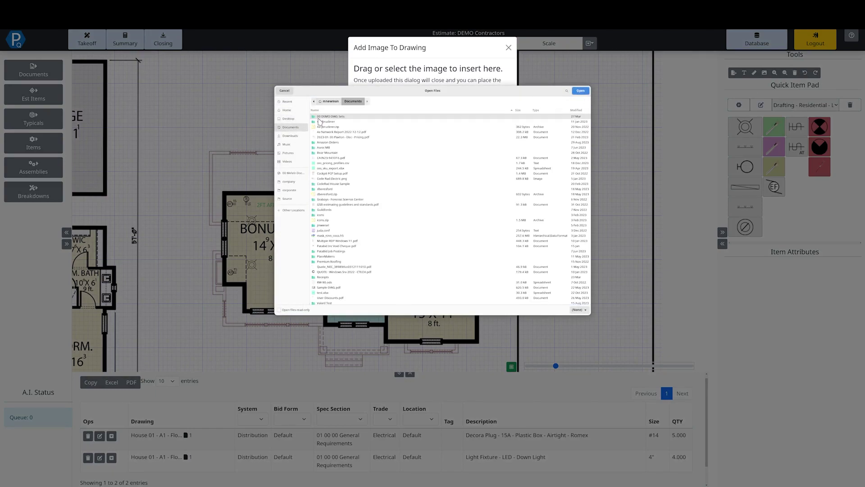
click(348, 110)
double_click(348, 117)
double_click(348, 117)
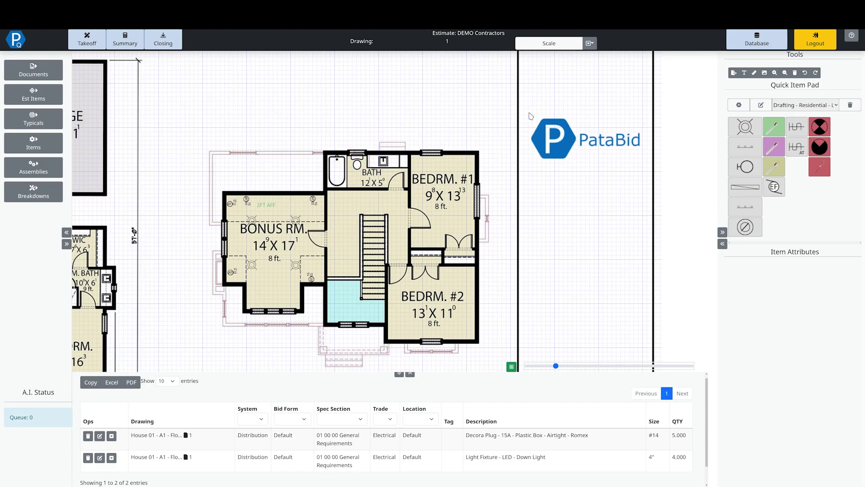
click(531, 117)
right_click(456, 126)
Extract page 1 of House 01 - A1 - Floor Plan.pdf to a new PDF named "Layout 01".
scroll(416, 117, down, 1)
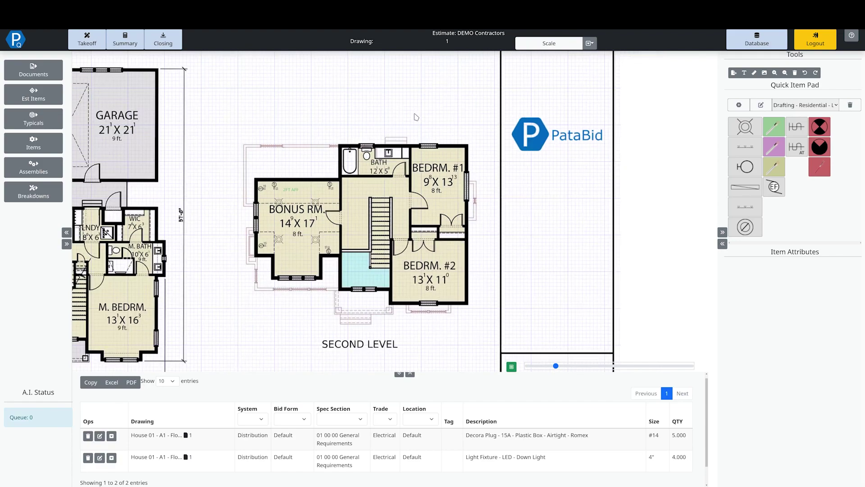
scroll(416, 116, down, 2)
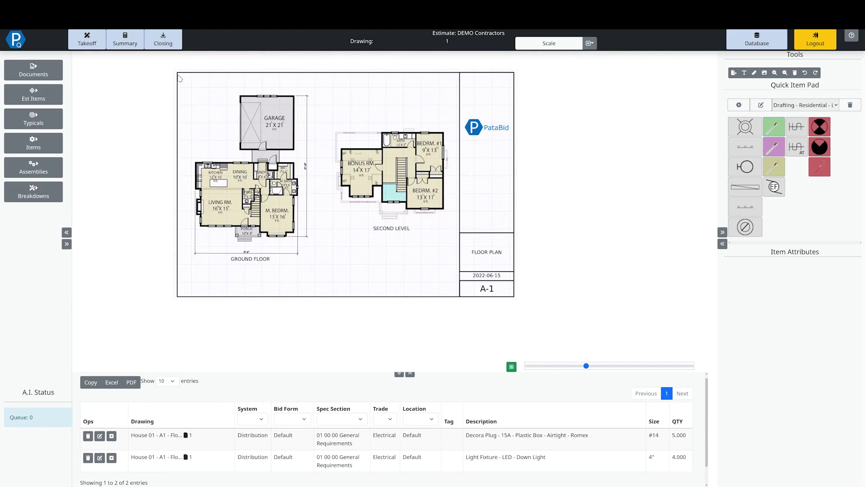
click(34, 71)
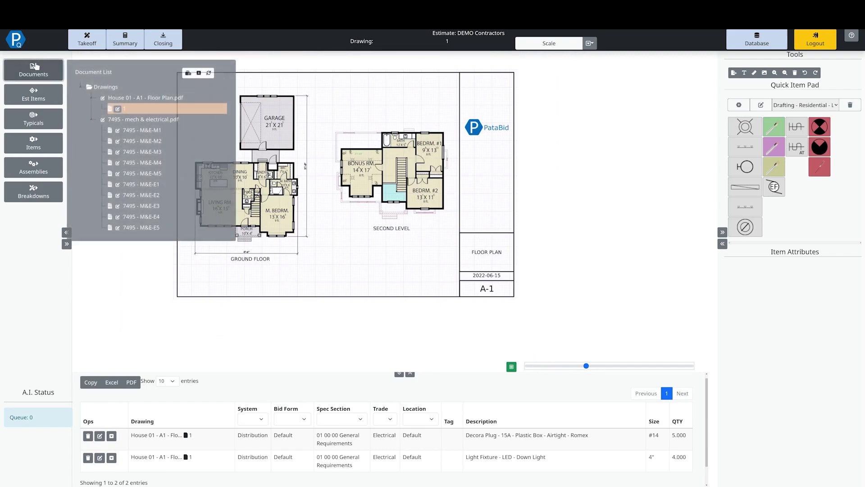
click(187, 73)
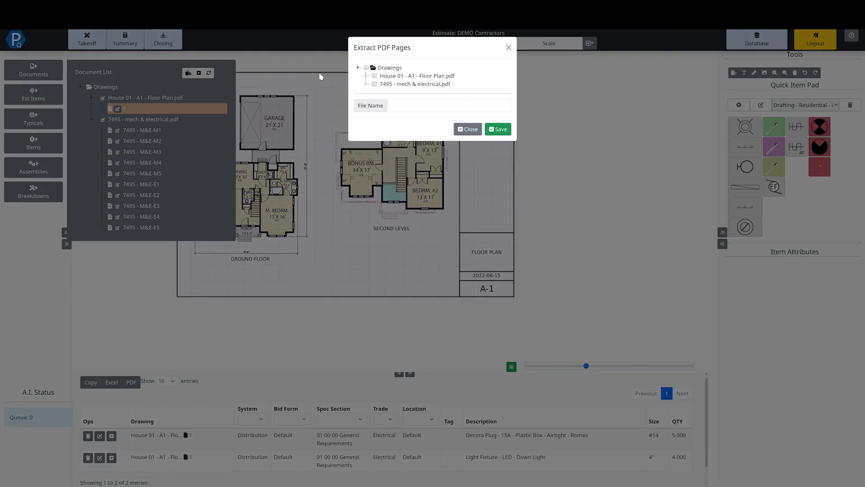
click(367, 76)
click(382, 85)
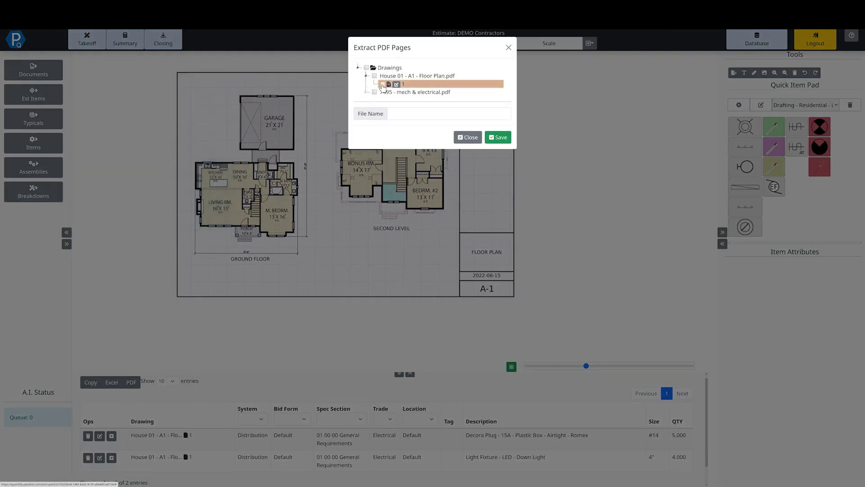
click(402, 115)
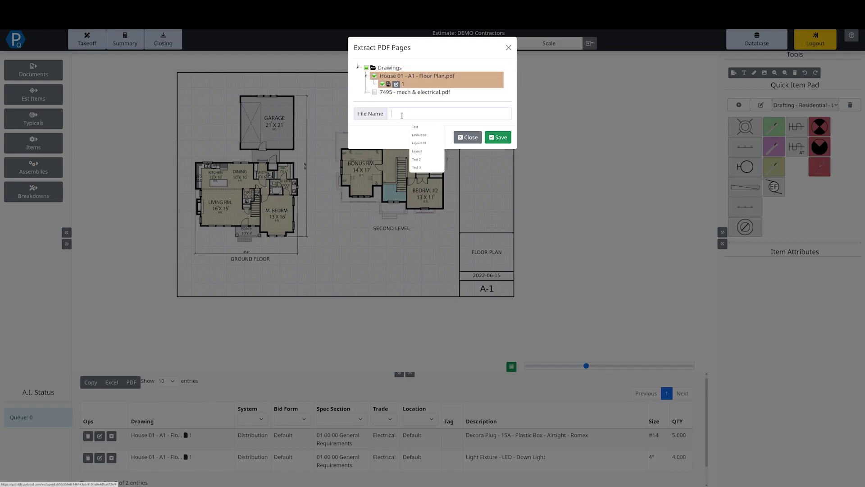
text(Layout 2)
key(Return)
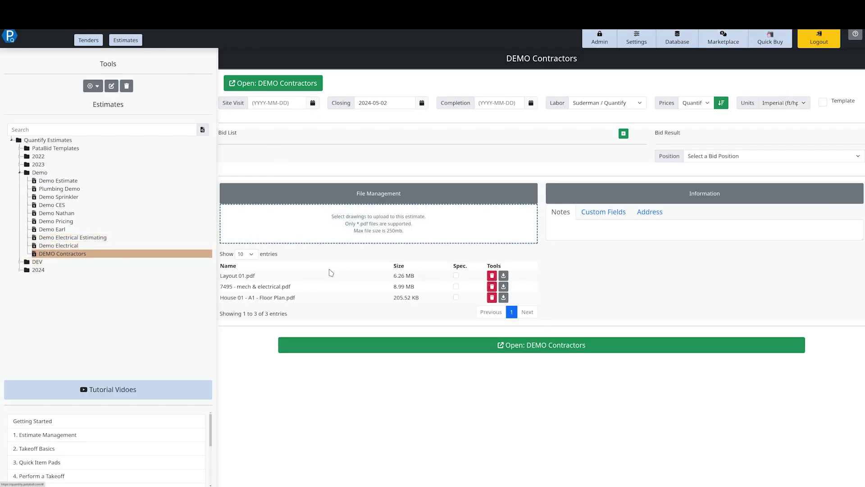
Download the extracted Layout 01.pdf to the Downloads folder, replacing the existing file of that name.
drag(228, 275, 431, 279)
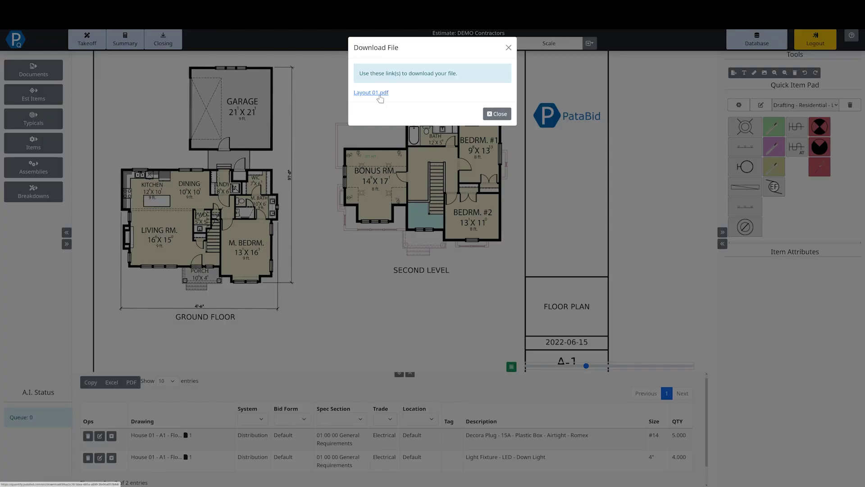
click(380, 90)
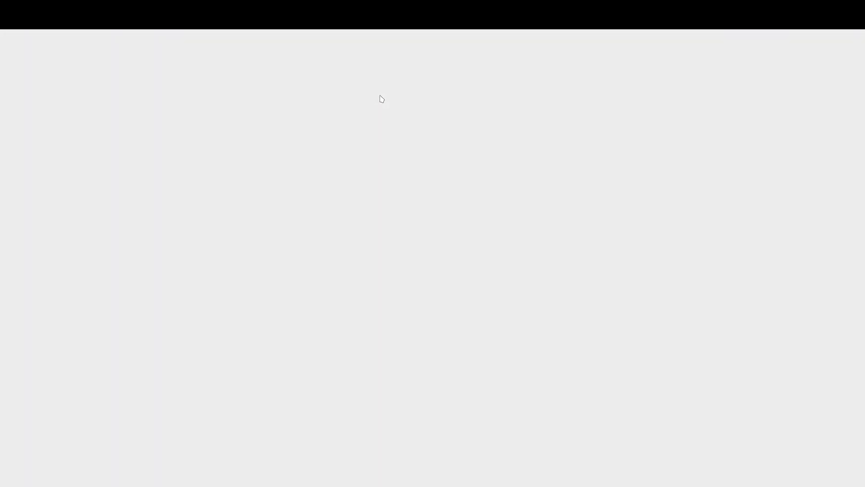
click(579, 91)
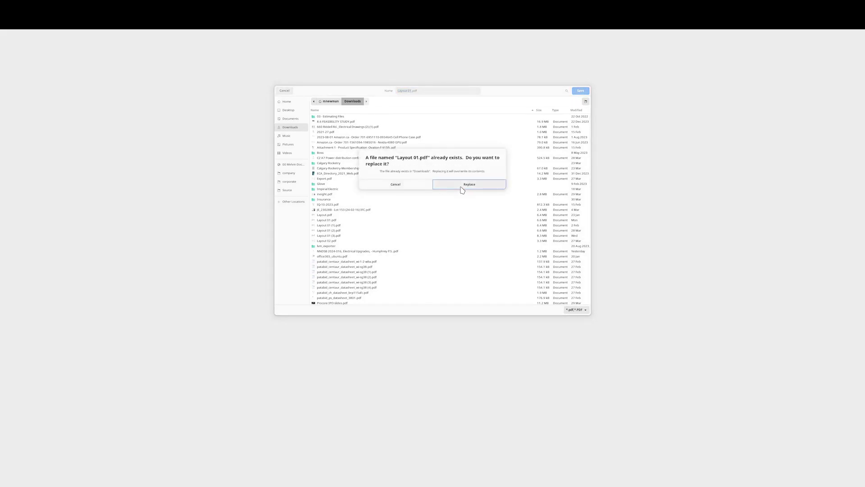
click(461, 186)
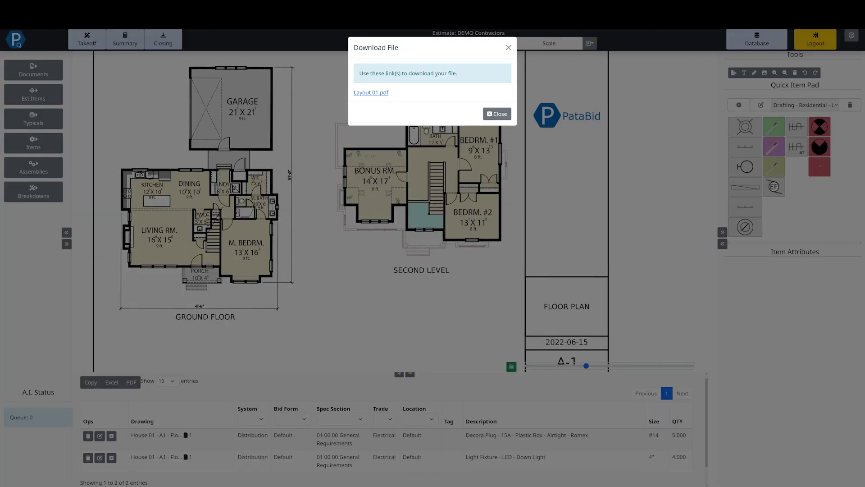
Open the downloaded Layout 01.pdf, examine the placed fixtures, text and logo, then close it and the download dialog.
click(807, 43)
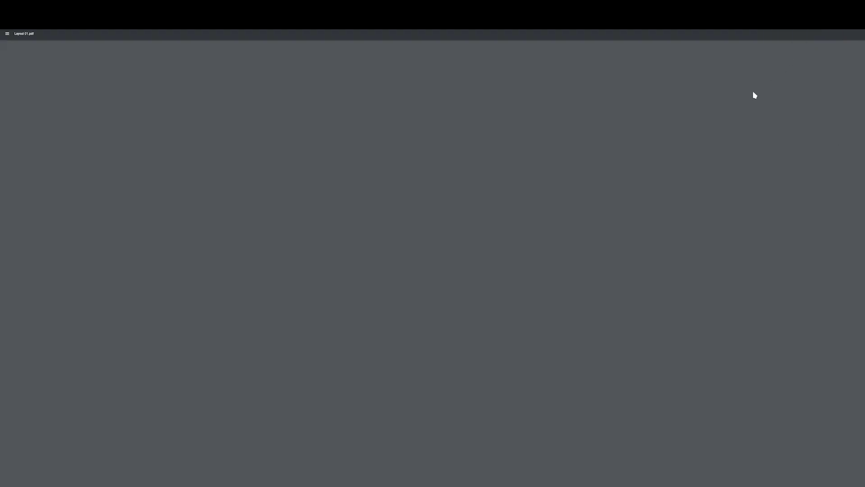
scroll(418, 203, down, 3)
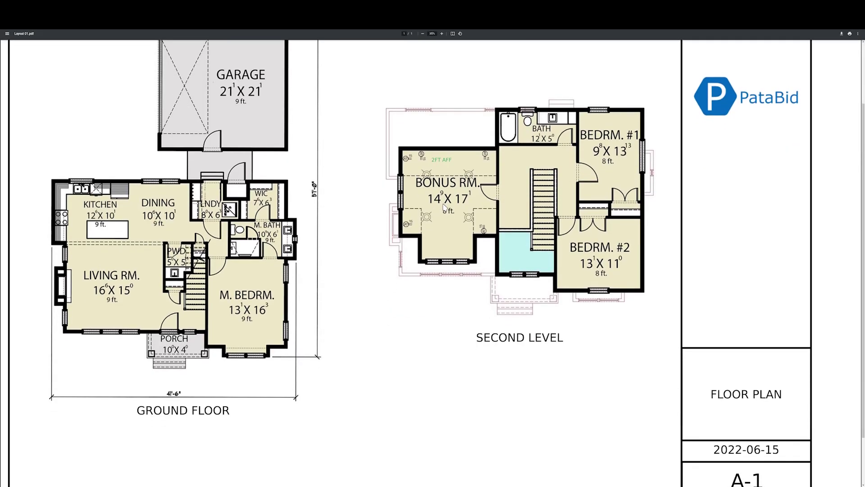
key(ctrl+backslash)
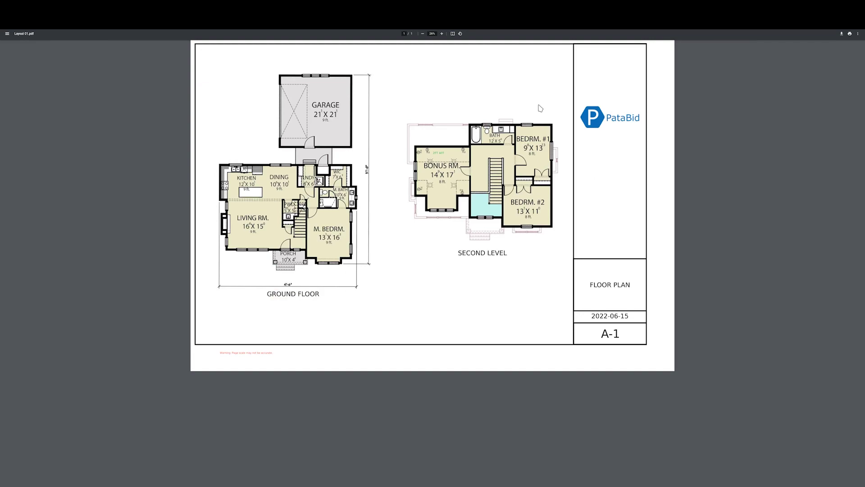
scroll(549, 100, up, 2)
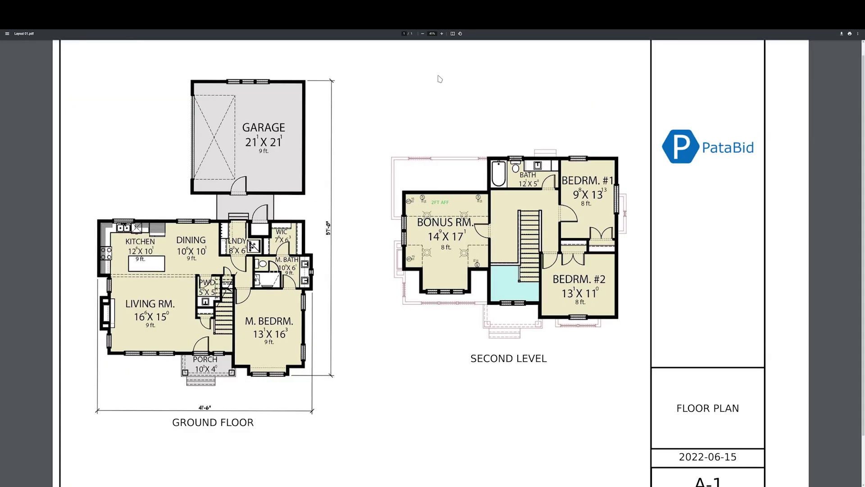
key(ctrl+w)
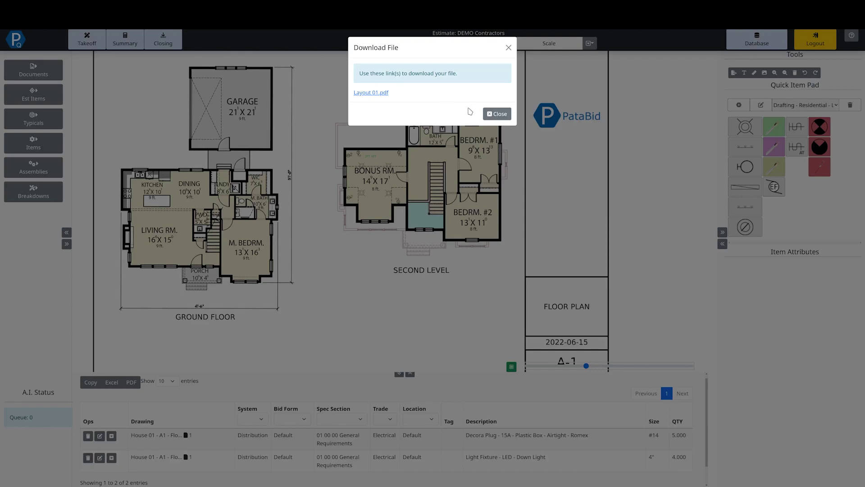
click(492, 114)
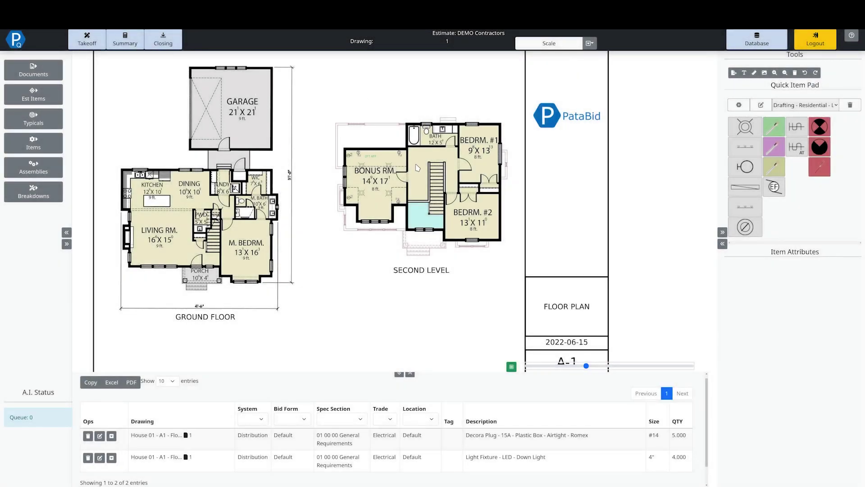
scroll(405, 171, up, 3)
scroll(347, 170, up, 2)
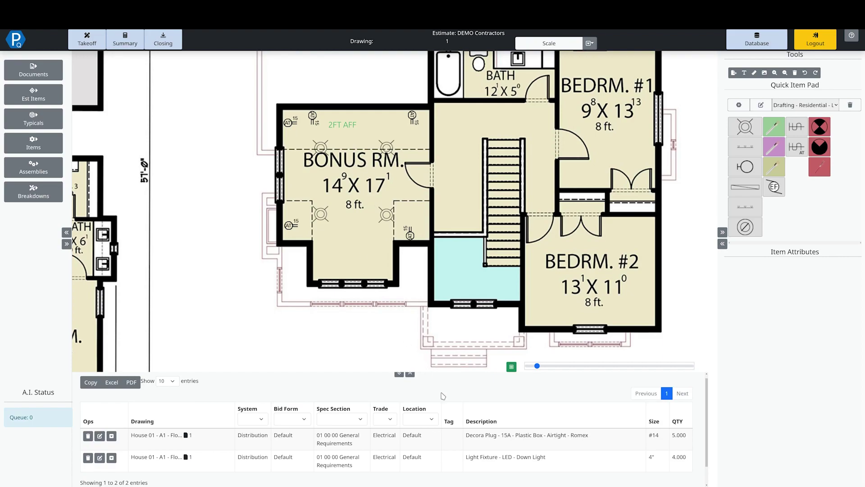
scroll(435, 270, down, 5)
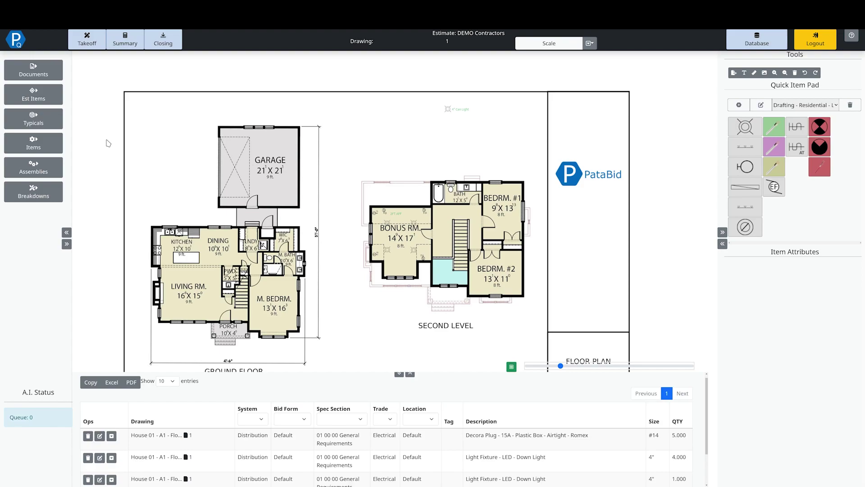
Open drawing 7495 - M&E-E1 and examine its light fixture schedule and electrical legend.
click(49, 79)
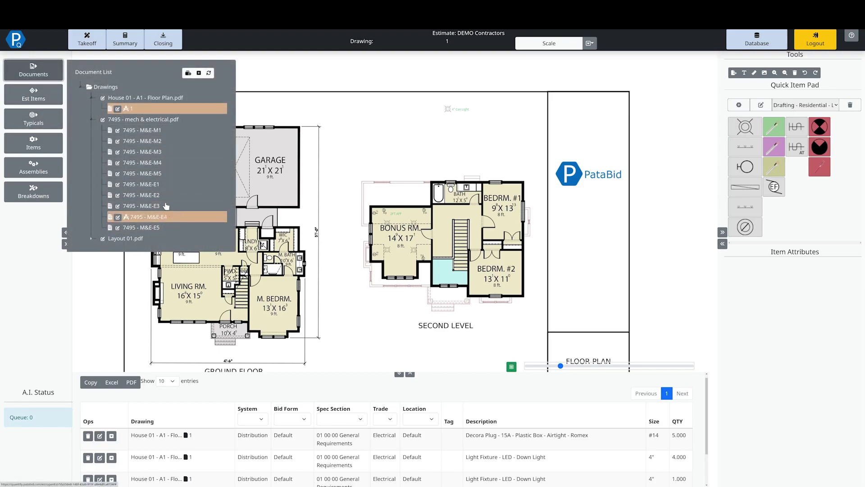
click(158, 184)
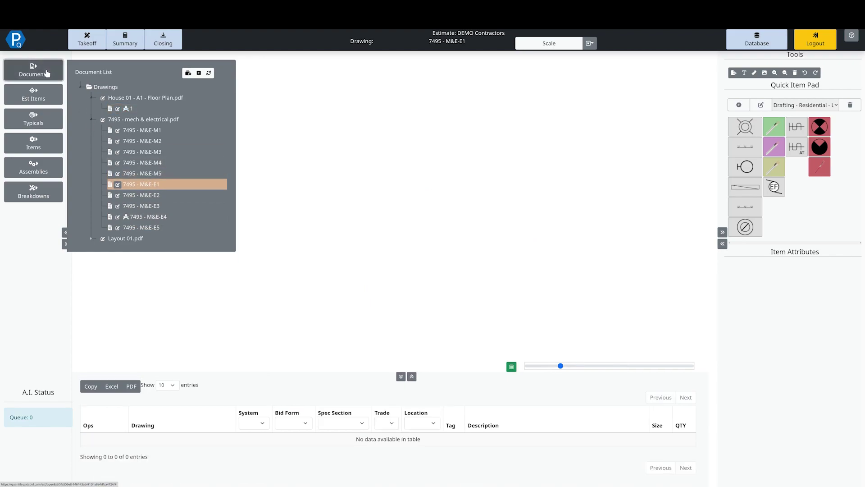
click(46, 72)
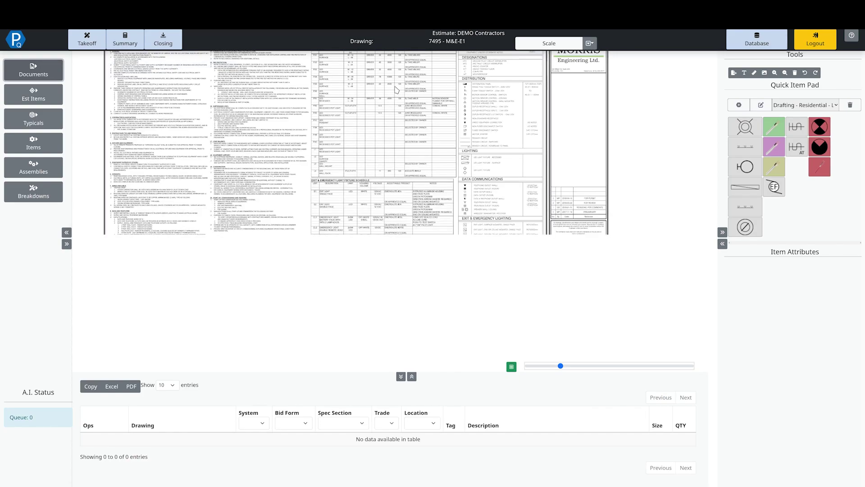
scroll(417, 80, up, 2)
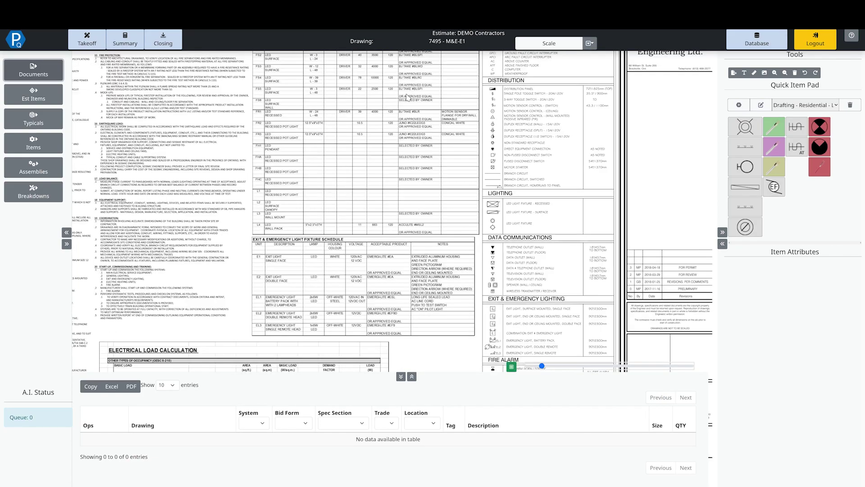
scroll(407, 99, up, 3)
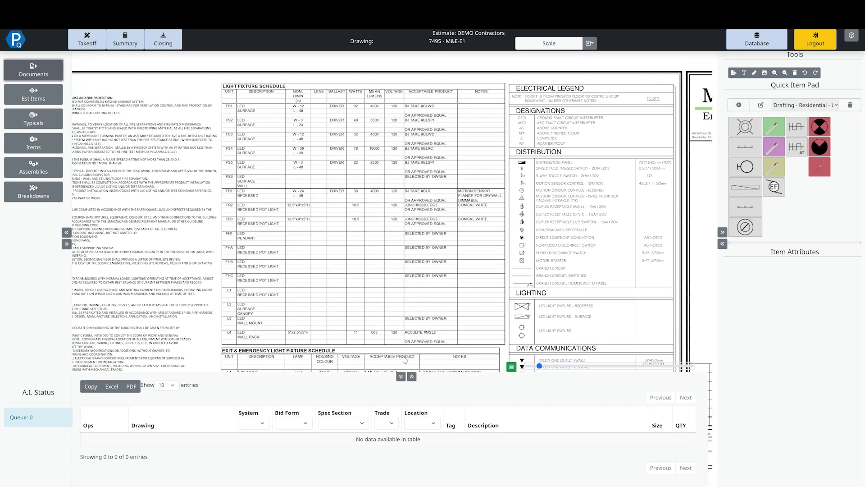
Create a folder named "Lighting" under Estimate Assemblies / Typicals.
click(401, 377)
scroll(392, 181, up, 2)
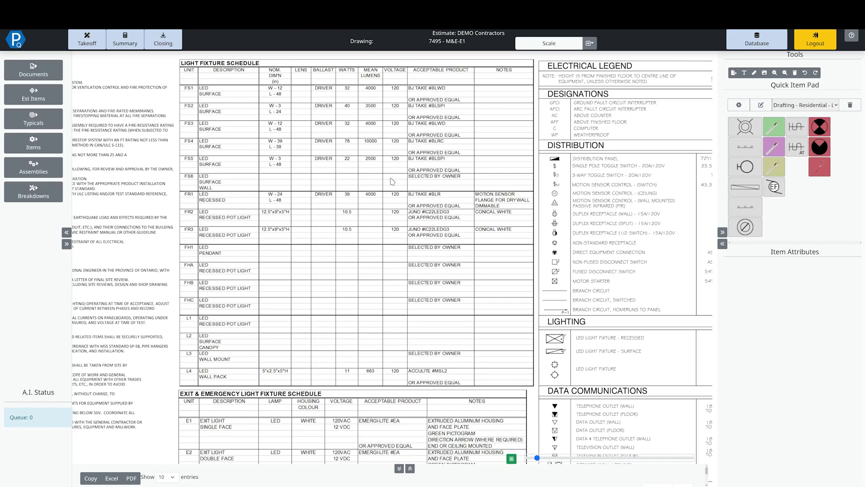
click(51, 124)
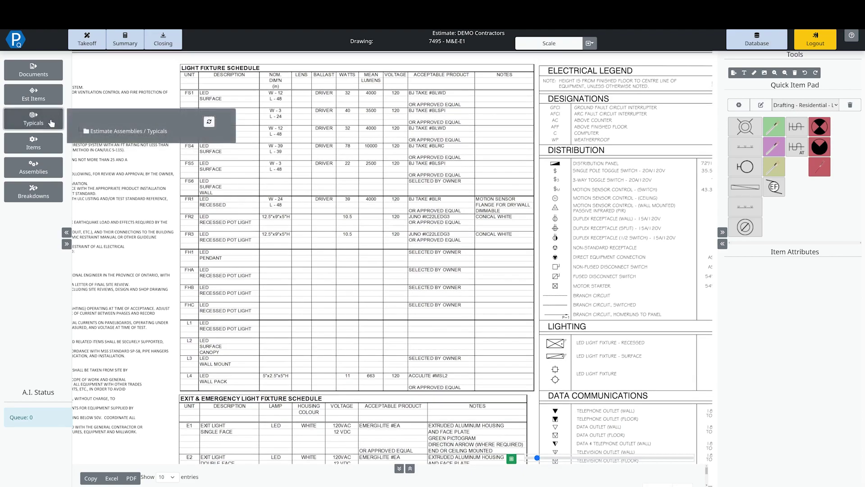
right_click(116, 136)
click(122, 143)
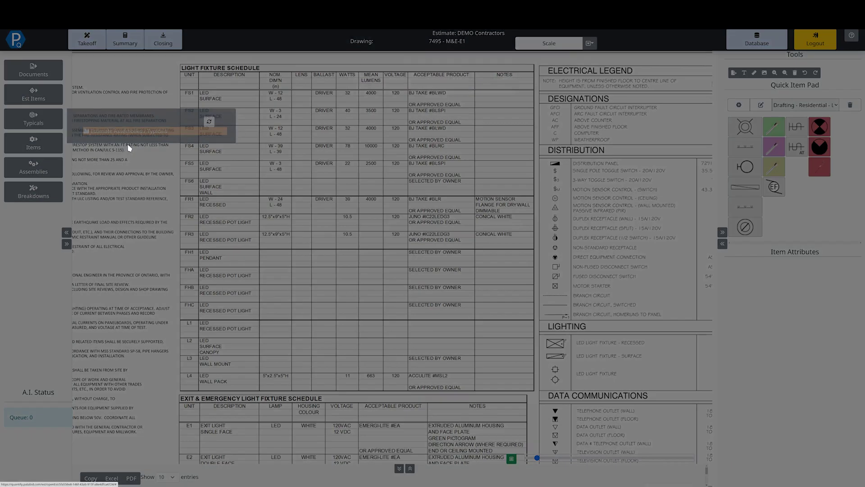
click(424, 69)
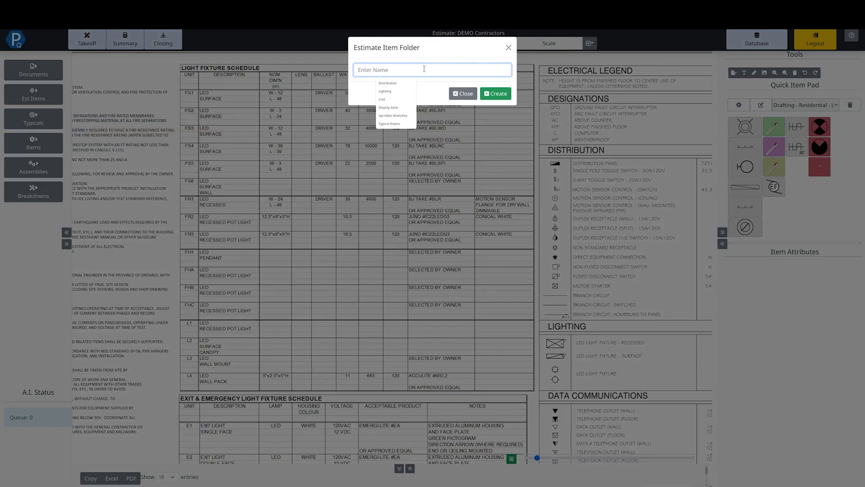
text(LIghting)
key(Tab)
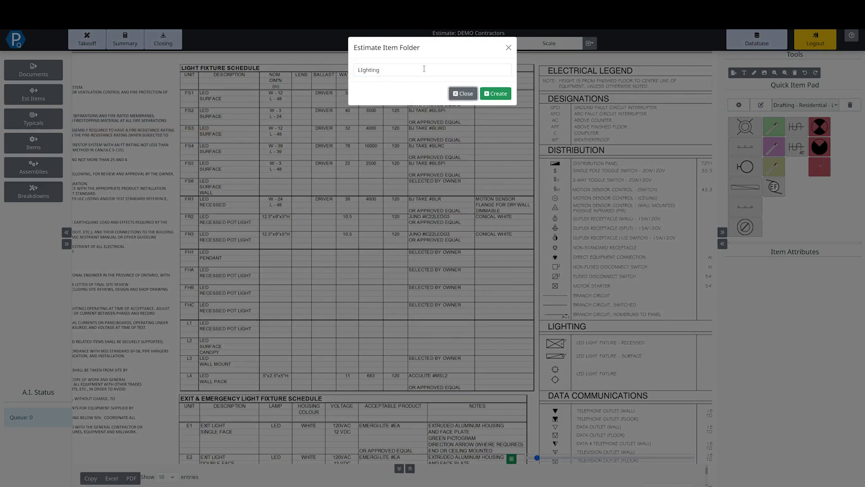
key(shift+Tab)
text(L)
key(BackSpace)
text(Lighting)
key(Tab)
key(Tab)
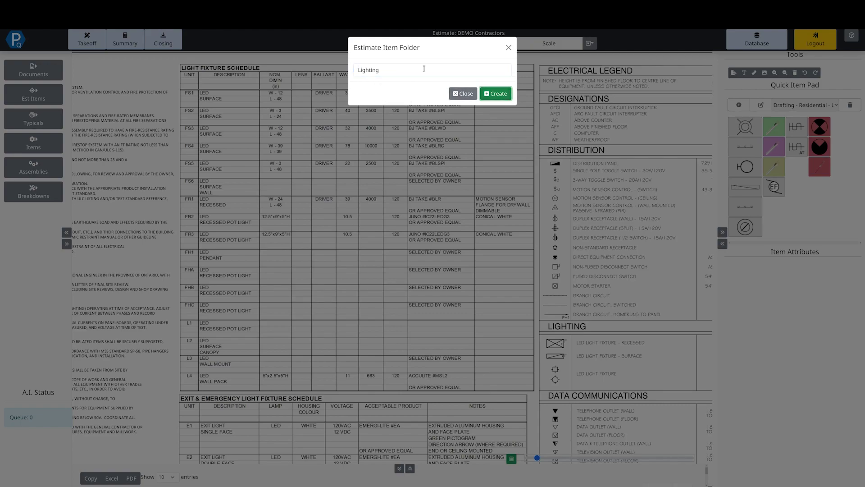
key(Return)
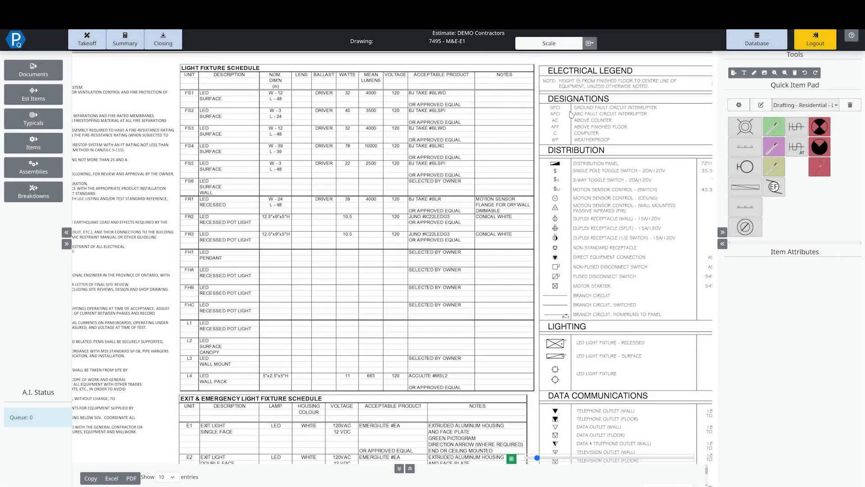
Extract typicals from the whole Light Fixture Schedule into the Lighting folder with Light Fixture Tag (No Cost/Labor), then refresh the drawing.
click(733, 73)
drag(178, 61, 538, 393)
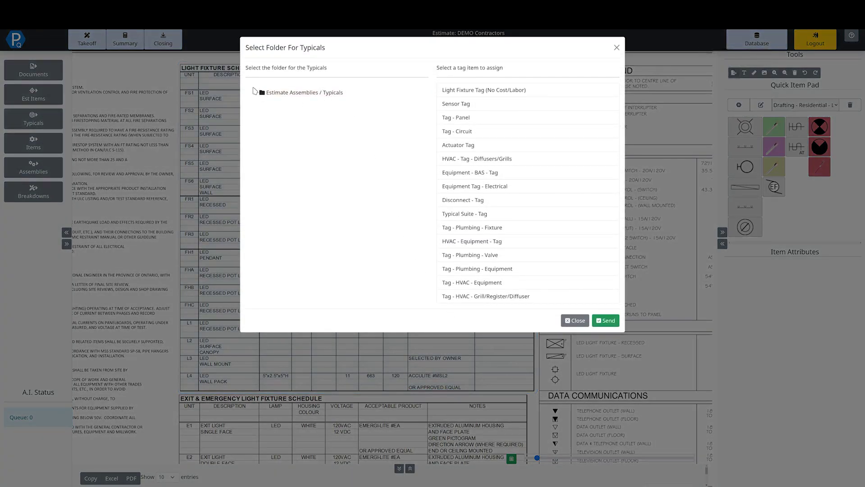
click(255, 91)
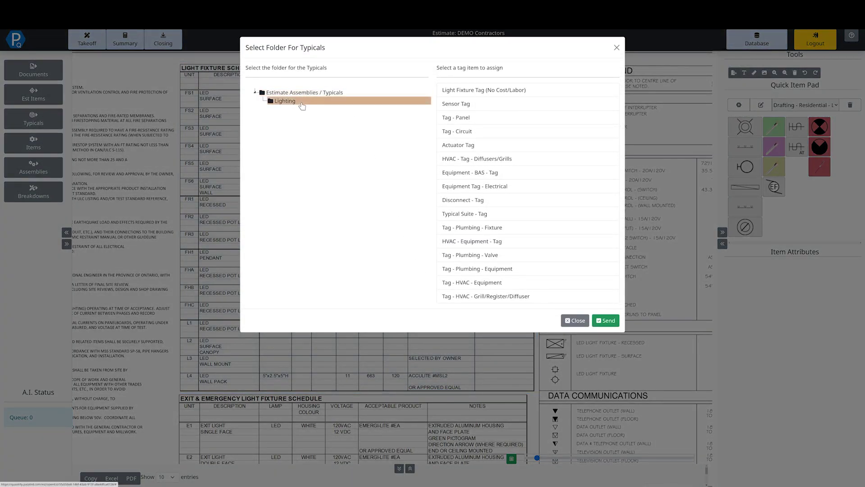
click(301, 101)
click(469, 90)
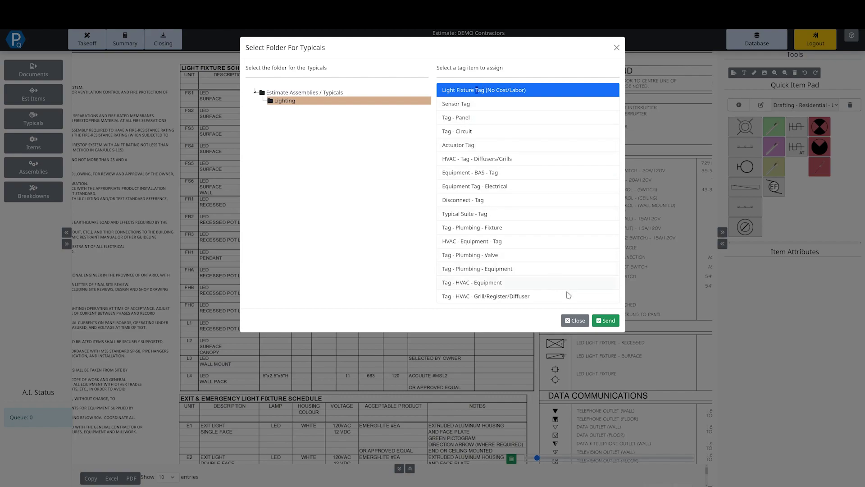
click(607, 321)
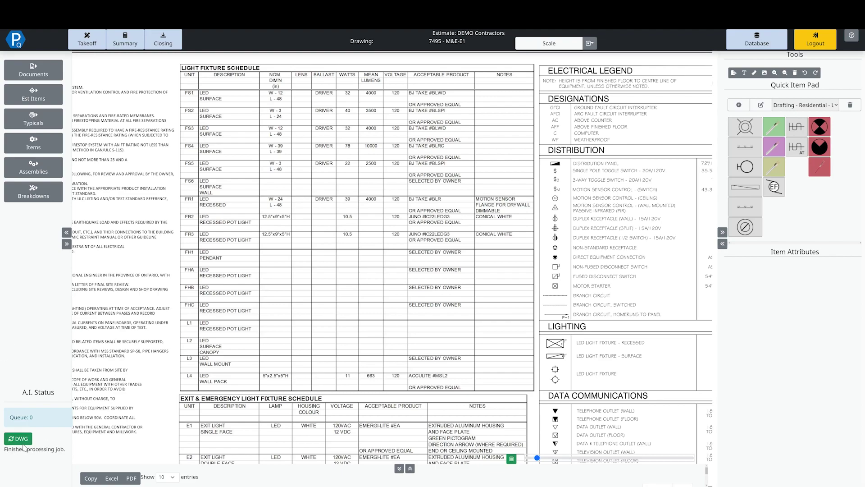
click(22, 442)
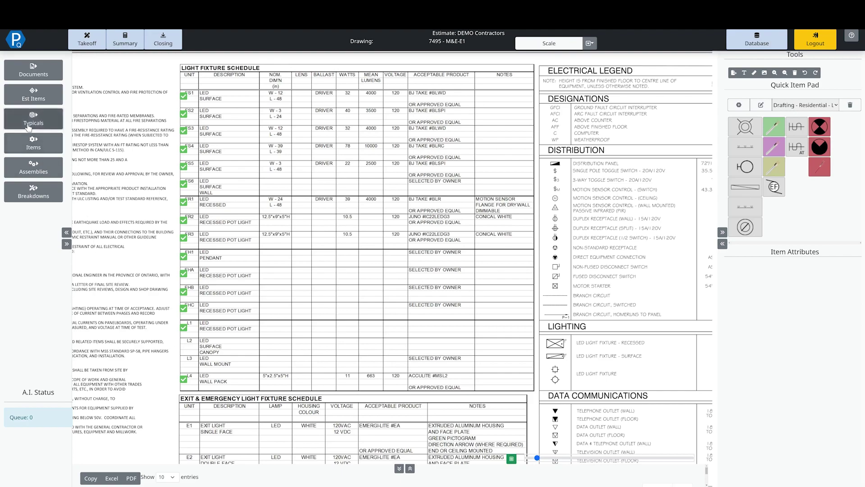
Expand the Lighting folder under Estimate Assemblies / Typicals and examine the extracted fixture typicals.
click(27, 127)
click(80, 131)
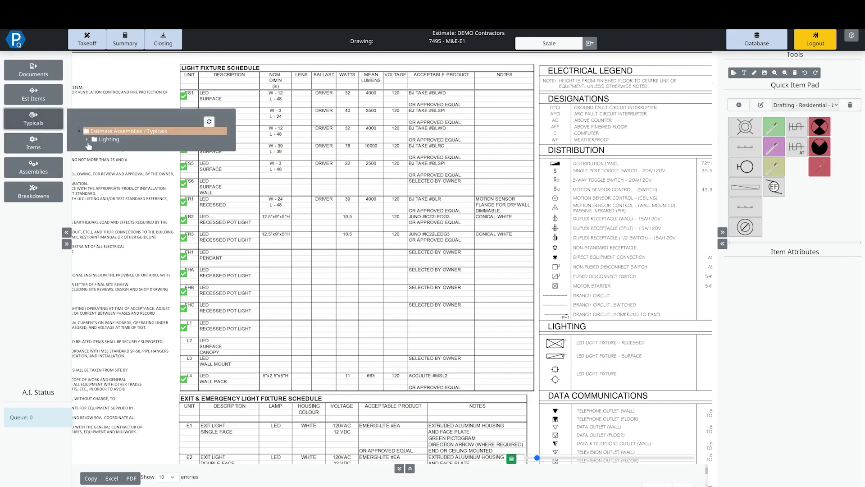
click(88, 139)
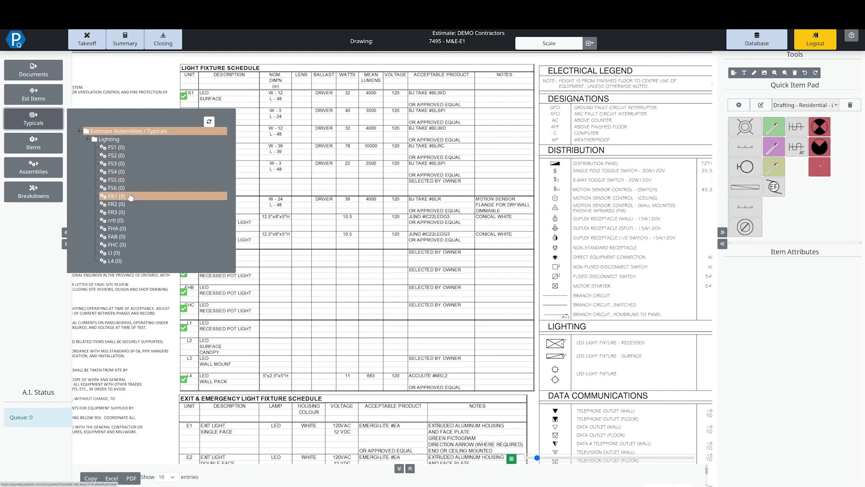
Open drawing 7495 - M&E-E5 and bring the lighting layout around the childcare rooms into view.
click(50, 73)
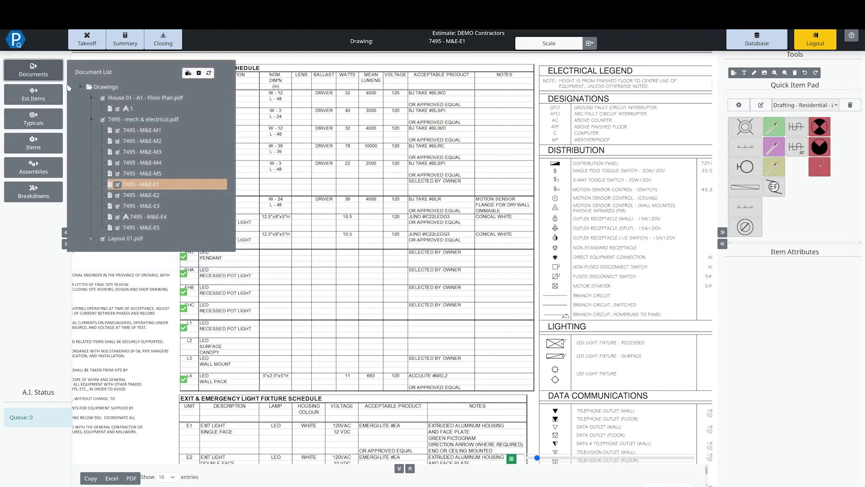
click(150, 229)
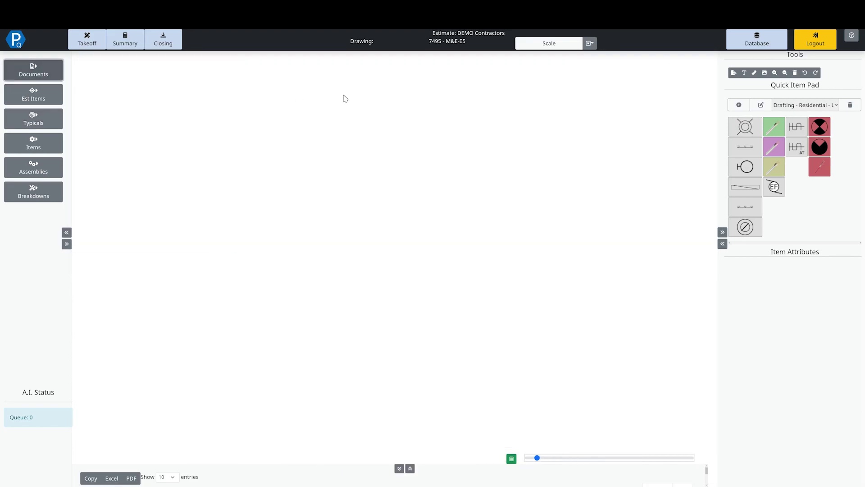
scroll(341, 99, up, 2)
scroll(412, 90, up, 3)
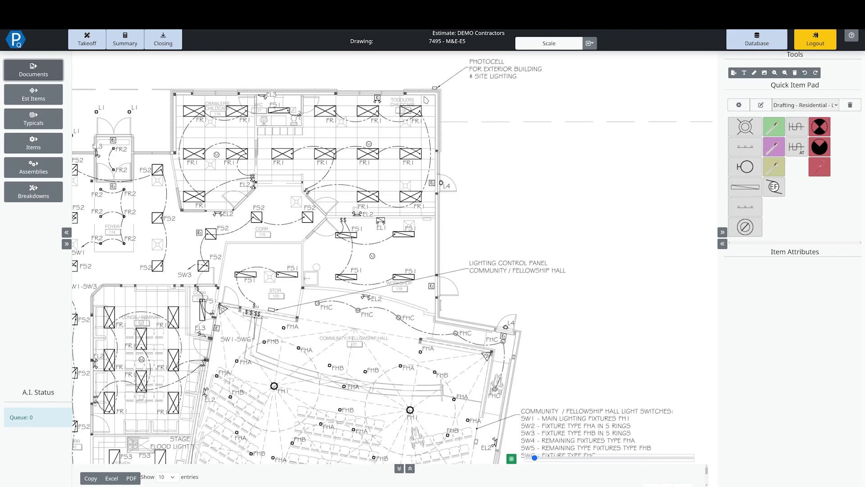
Run an automatic count for typical FR1, using an FR1 fixture symbol in the toddlers childcare room as the sample.
click(28, 119)
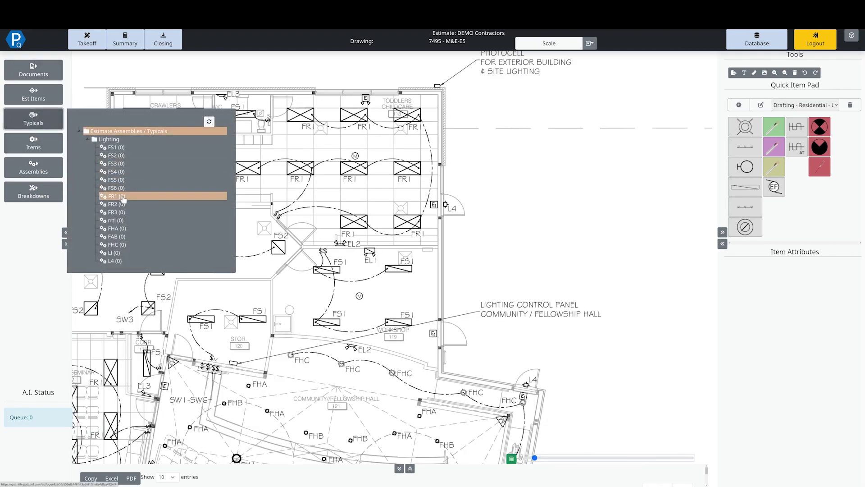
click(221, 197)
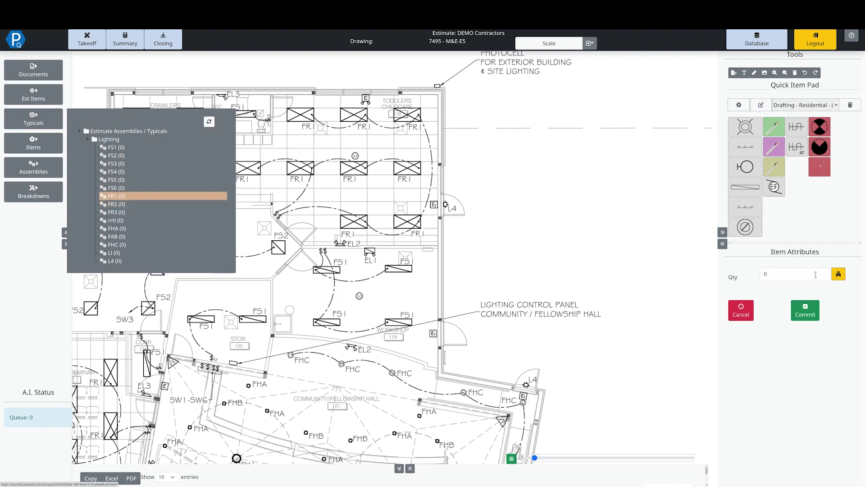
click(834, 277)
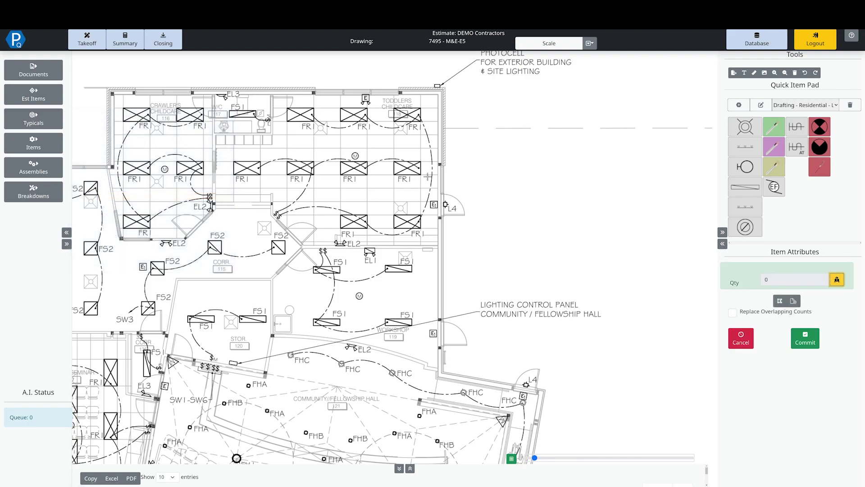
scroll(407, 159, up, 5)
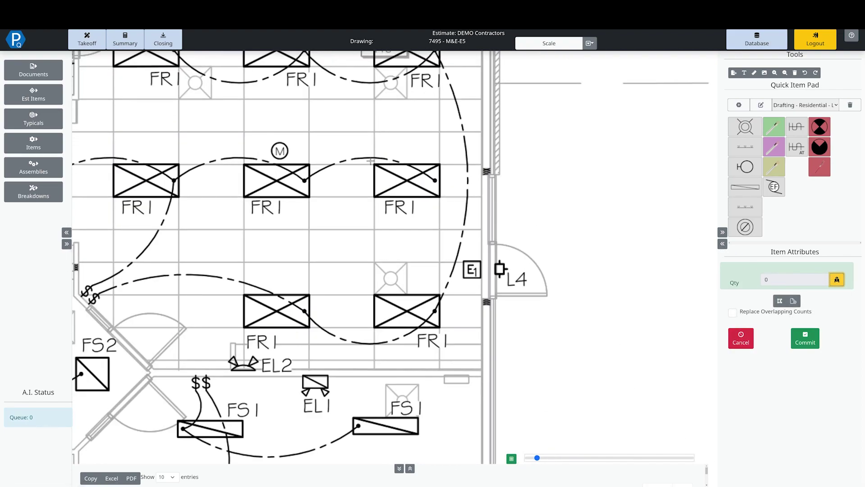
drag(370, 161, 444, 199)
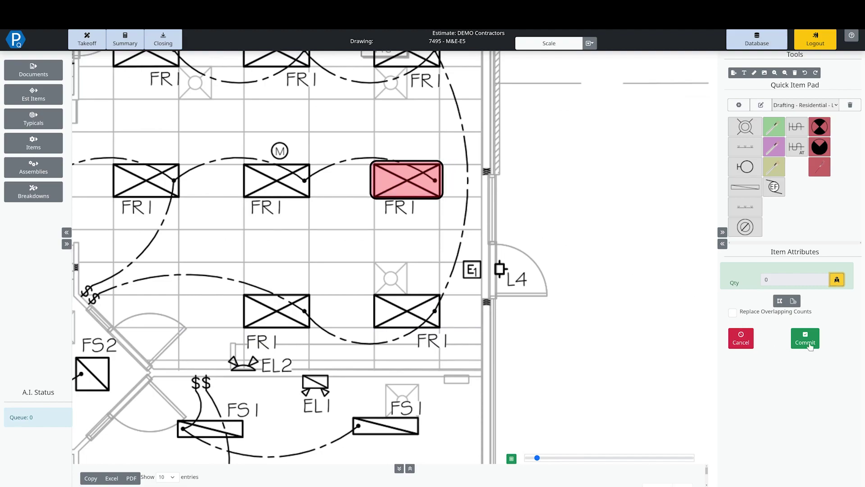
click(807, 345)
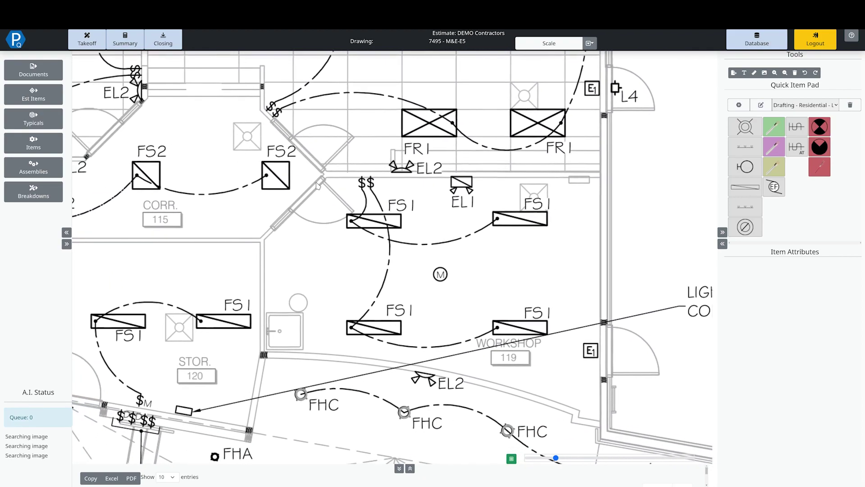
Run an automatic count for typical FS1, using an FS1 fixture symbol in Workshop 119 as the sample.
click(55, 122)
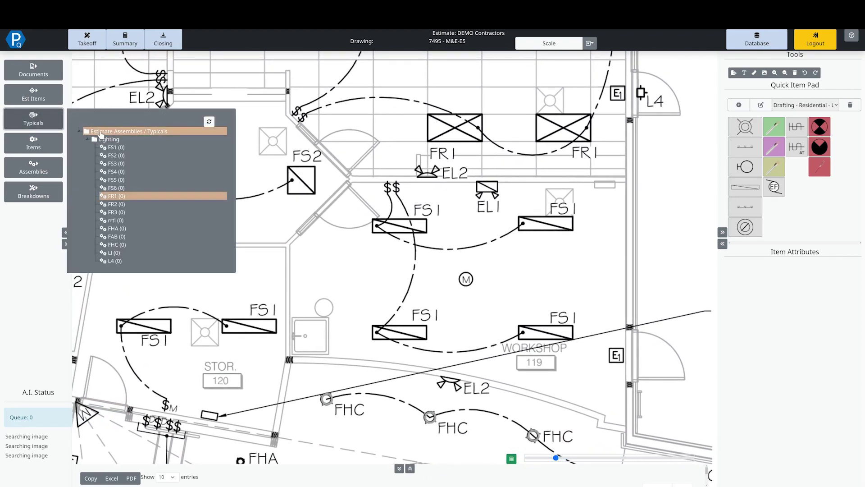
click(123, 152)
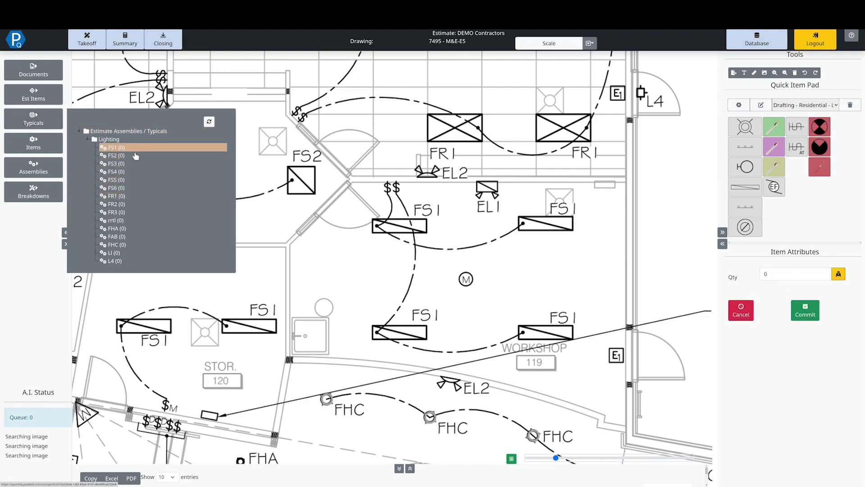
click(838, 275)
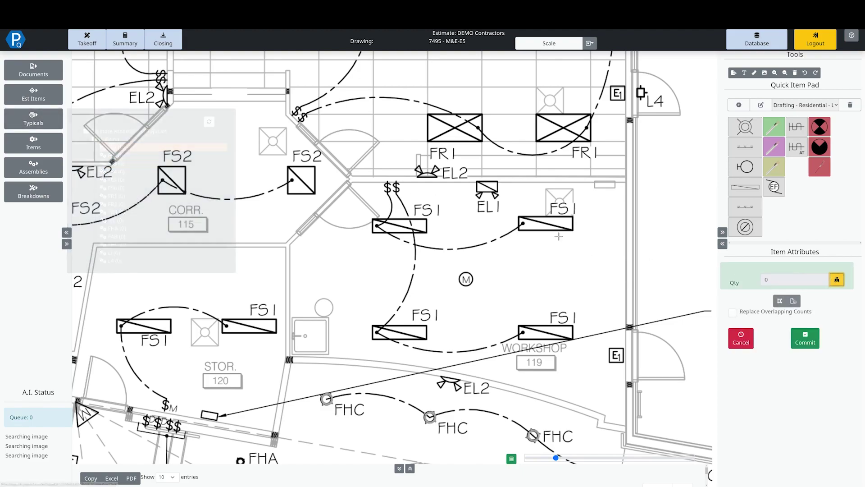
drag(517, 214, 578, 232)
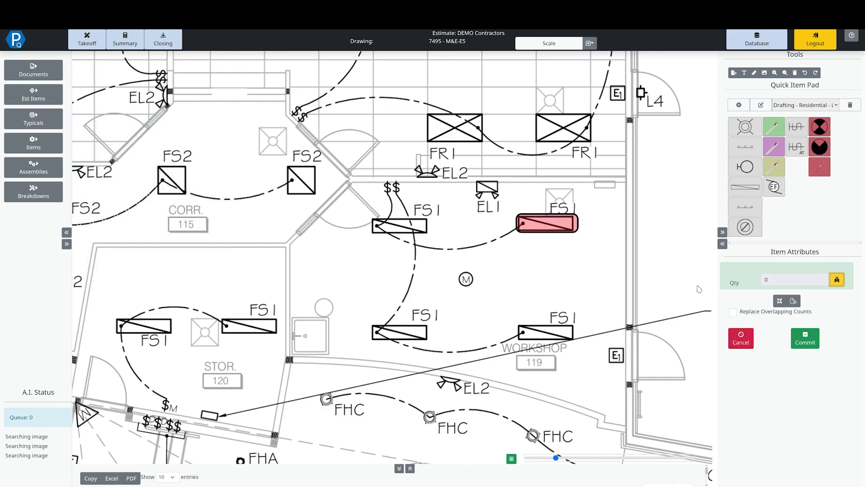
click(793, 335)
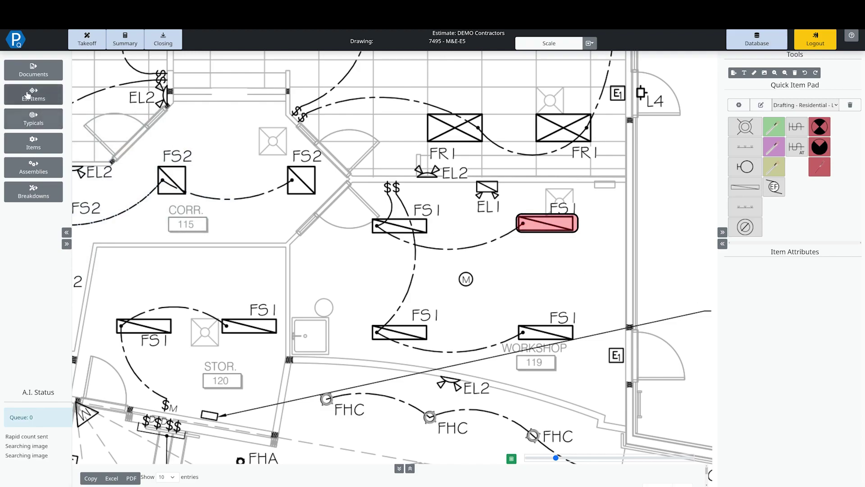
Run an automatic count for typical FS2, using an FS2 fixture symbol in Corridor 115 as the sample.
click(33, 119)
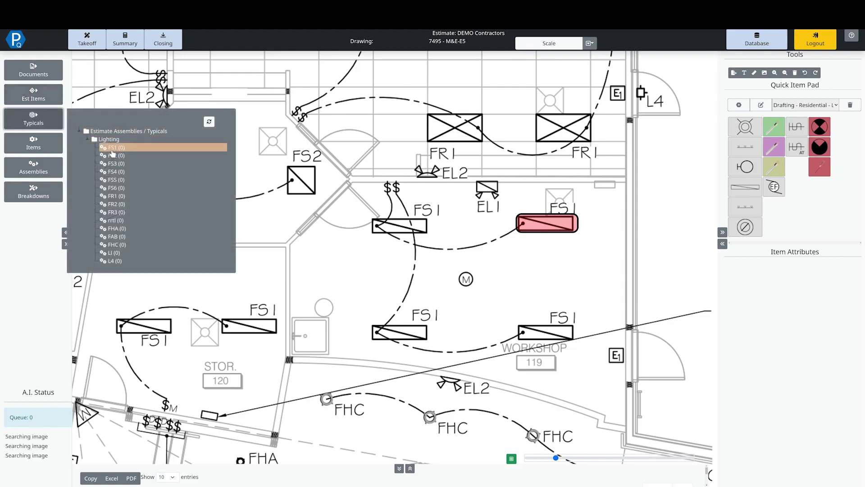
click(112, 155)
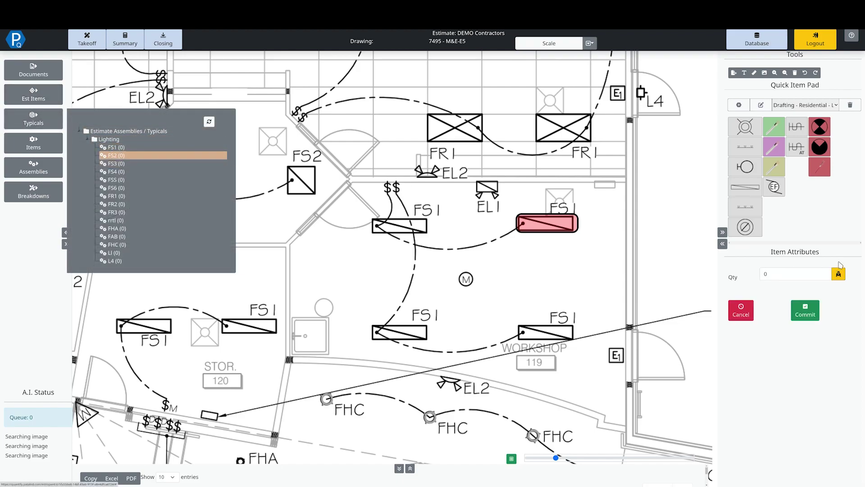
click(839, 274)
drag(285, 164, 319, 199)
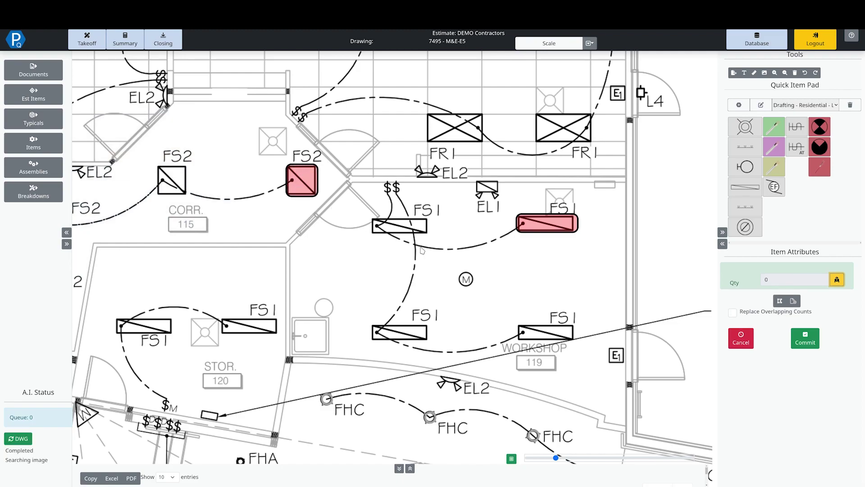
click(805, 339)
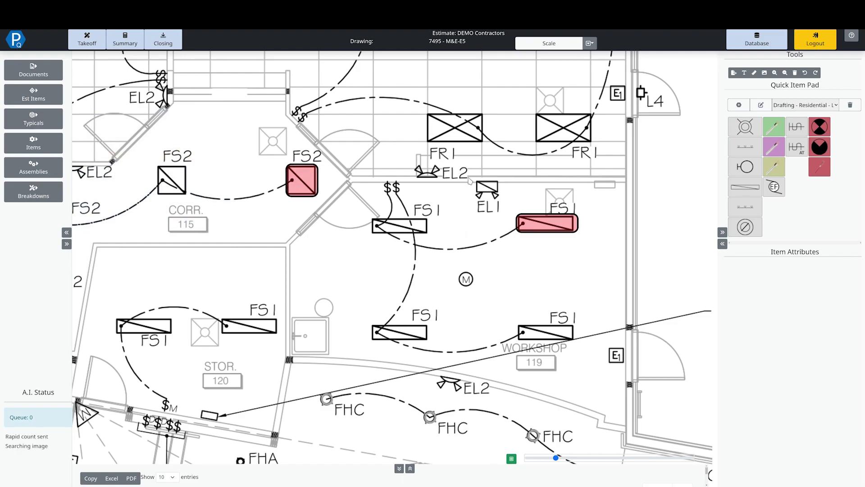
Check the fixture counts listed for the Lighting typicals and expand the takeoff table below the drawing.
scroll(339, 111, down, 4)
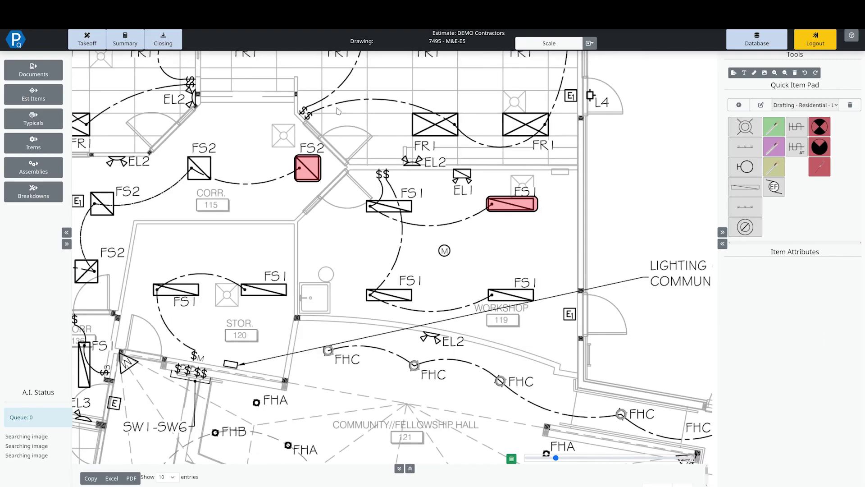
mouse_move(347, 145)
mouse_down()
mouse_move(523, 153)
mouse_move(501, 153)
mouse_up()
click(55, 130)
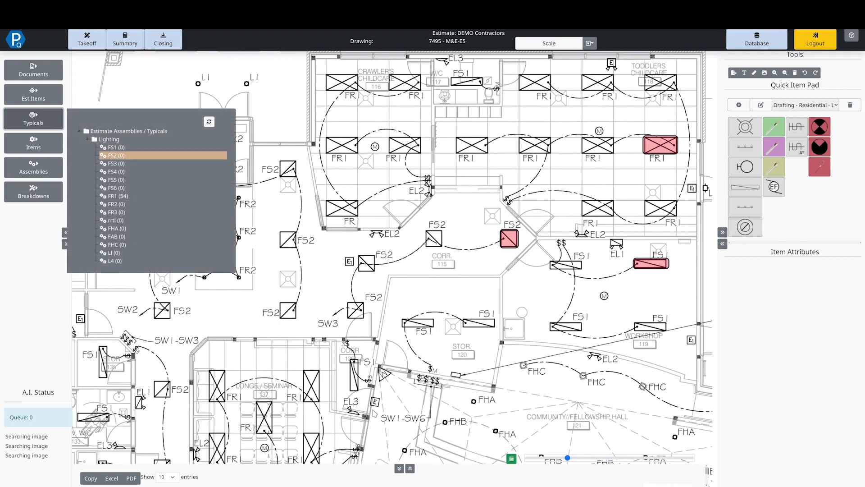
click(411, 469)
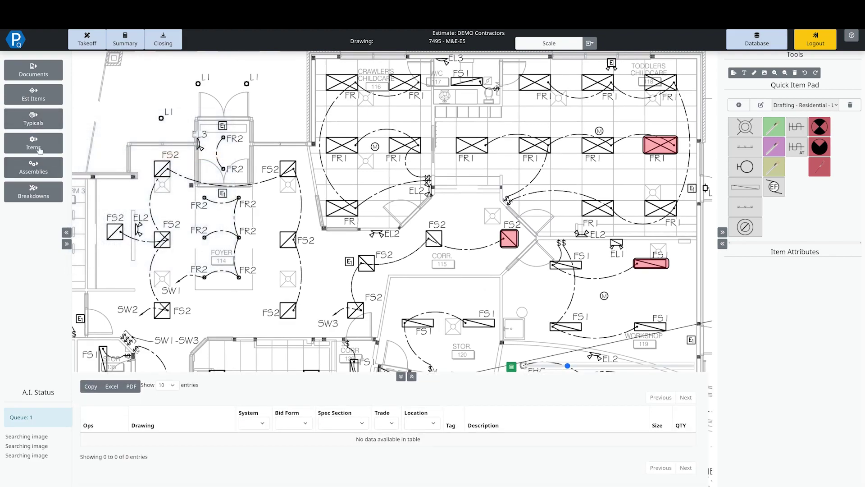
Open the FR1 lighting typical for editing and load the Commercial - Lighting quick item pad.
click(33, 120)
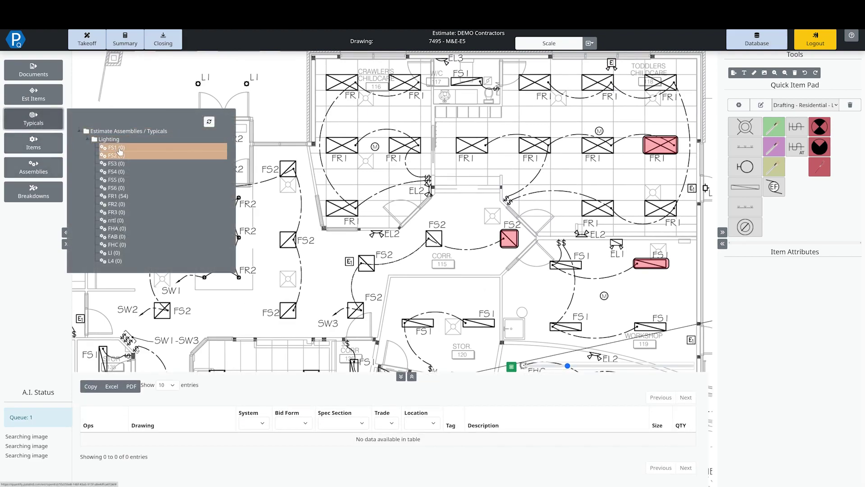
right_click(121, 197)
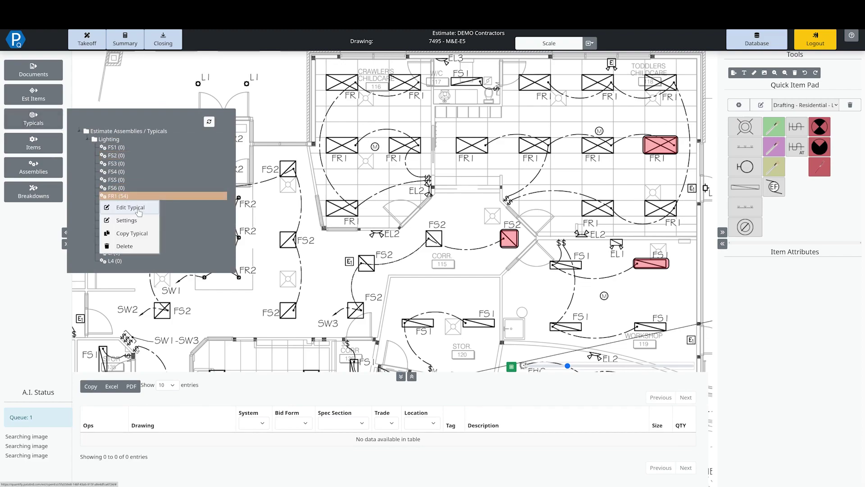
click(130, 208)
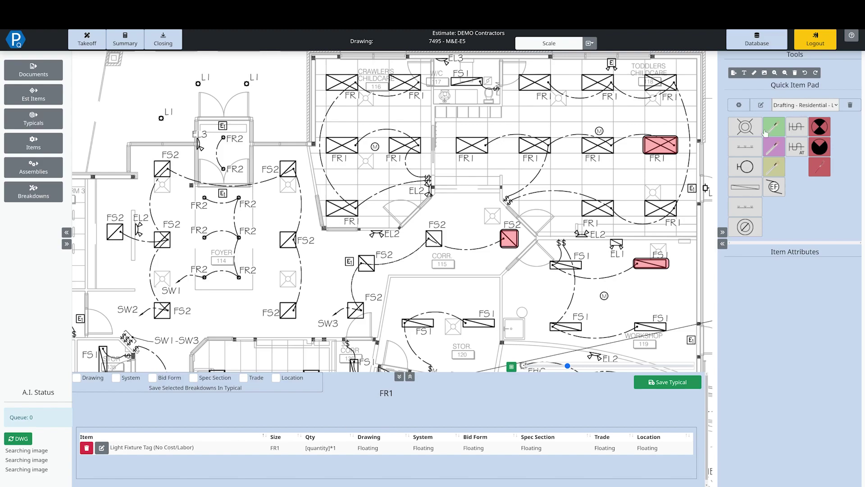
click(796, 105)
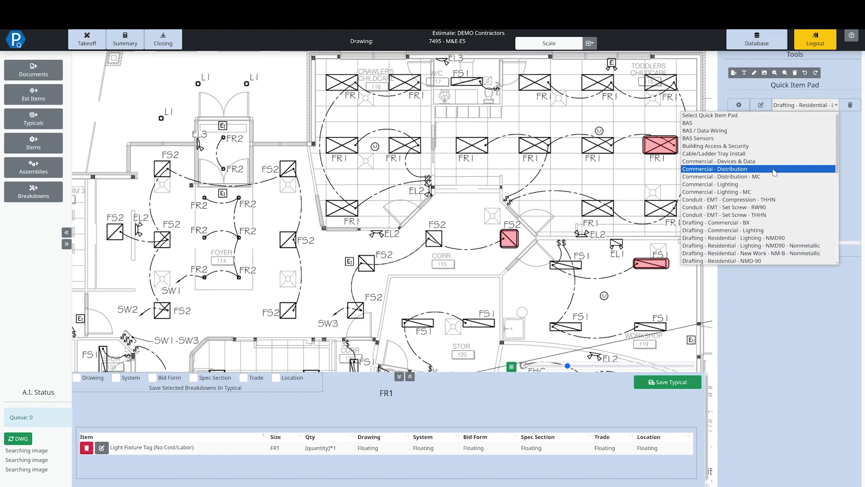
click(771, 184)
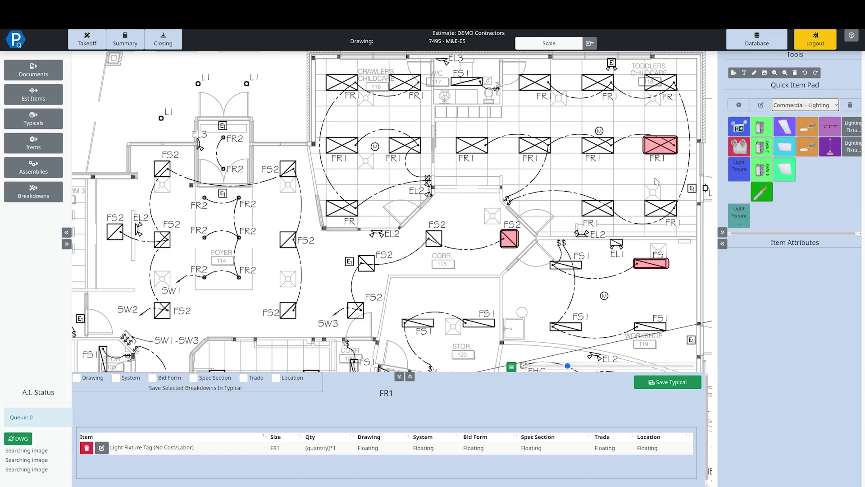
Add one 2'x4' recessed LED panel fixture with BX whip and 0-10V dimming by Cree Lighting to the FR1 typical, and save it.
click(785, 174)
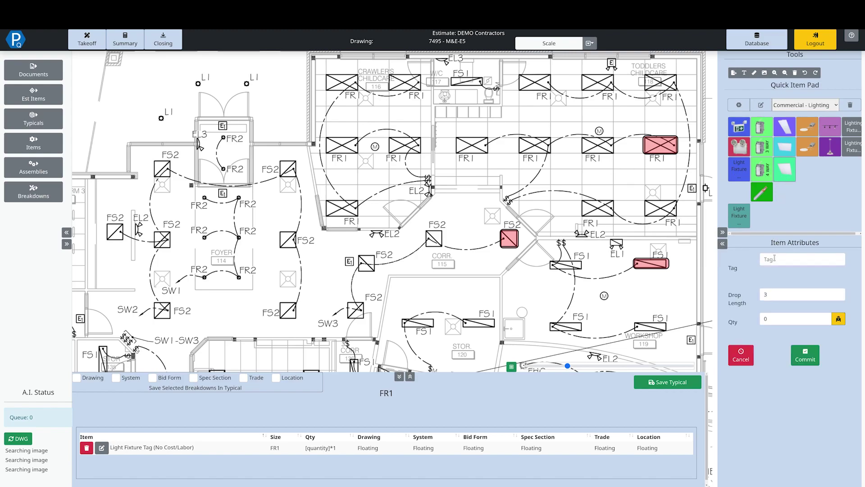
click(781, 318)
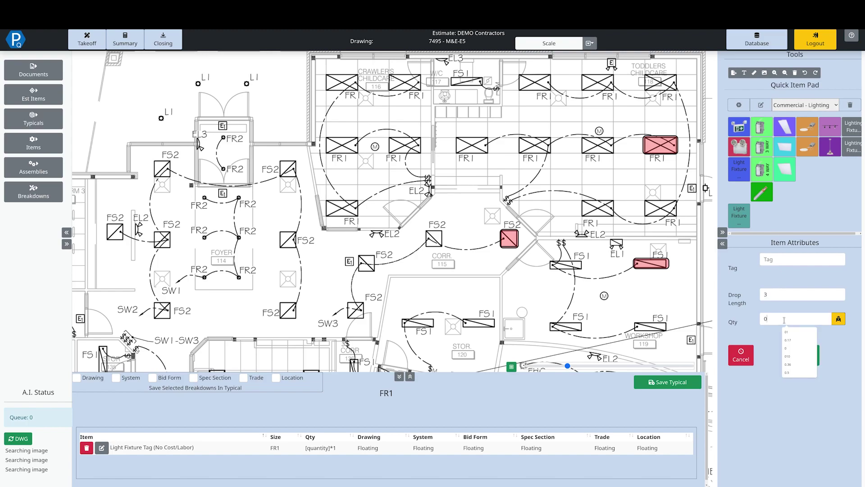
text(1)
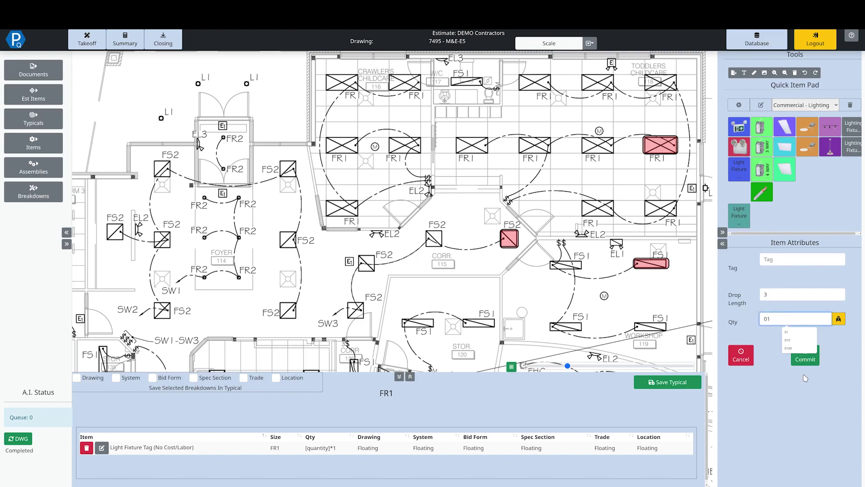
click(806, 361)
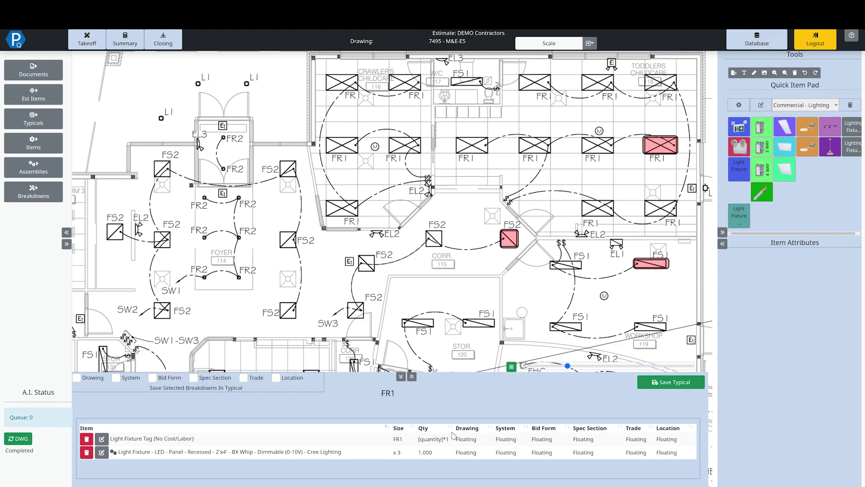
click(676, 382)
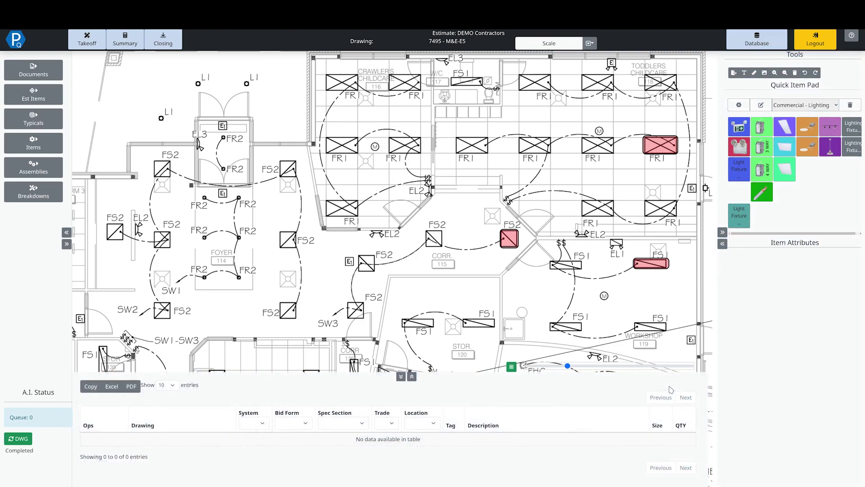
Refresh the drawing with the automatic count results and review the marked FR1, FS1 and FS2 fixtures across the floor plan.
click(18, 439)
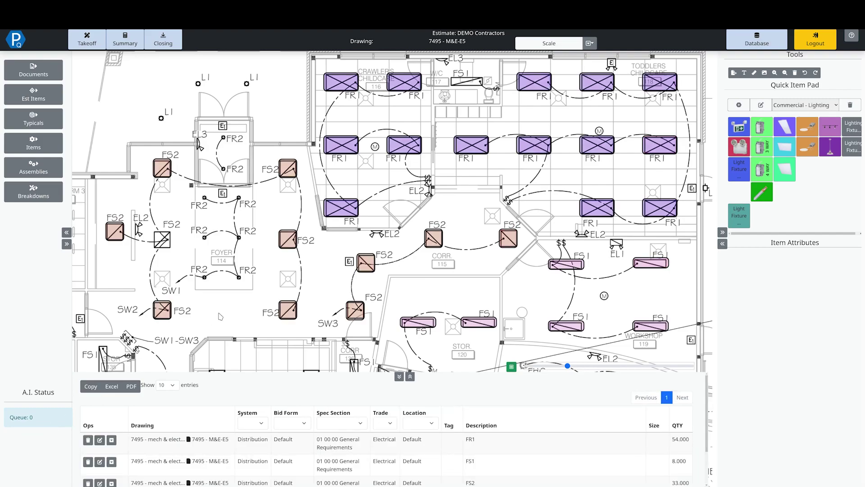
scroll(310, 300, down, 1)
scroll(277, 263, down, 3)
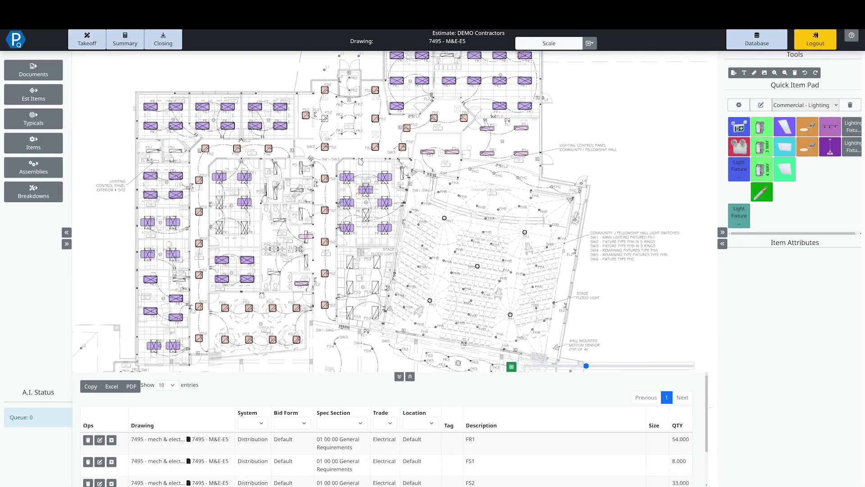
scroll(361, 189, up, 5)
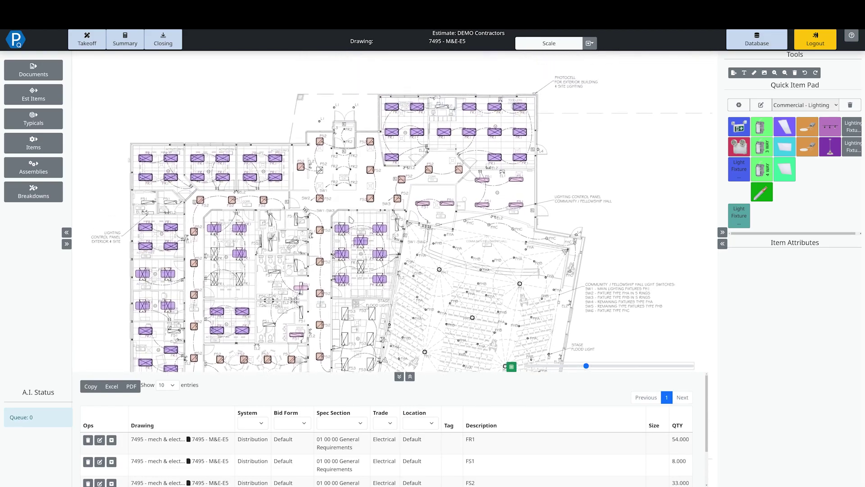
scroll(292, 247, down, 2)
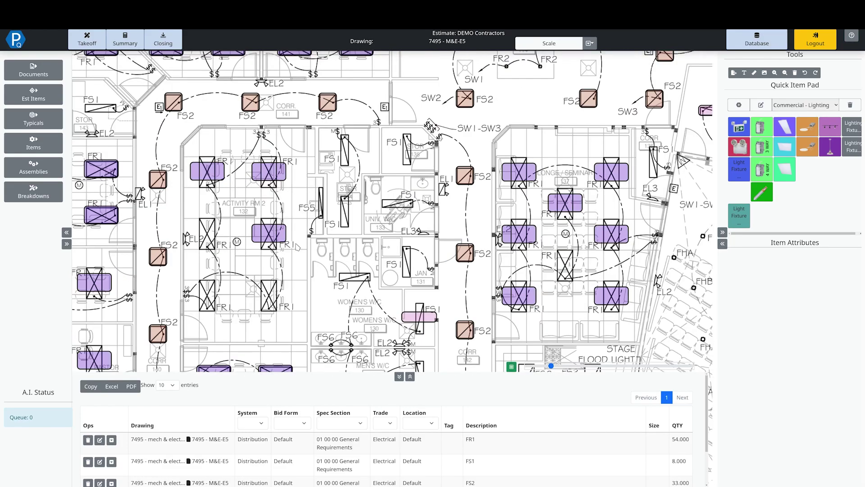
scroll(269, 240, down, 3)
scroll(498, 109, down, 1)
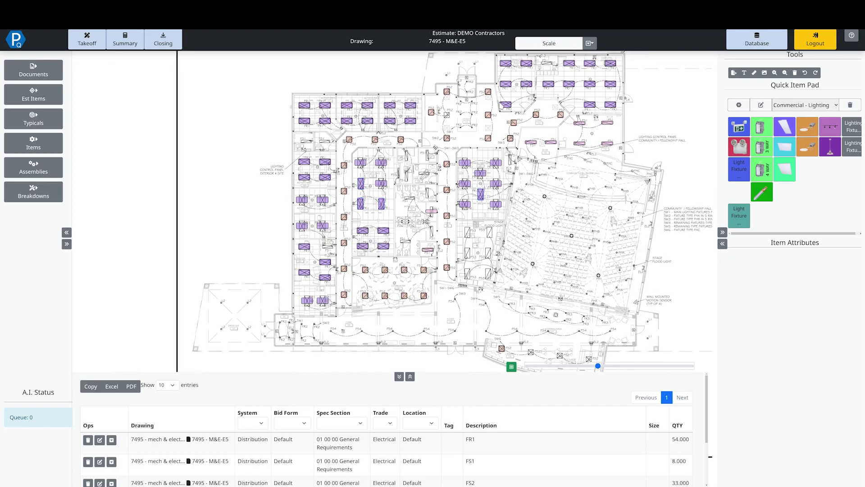
scroll(441, 144, down, 2)
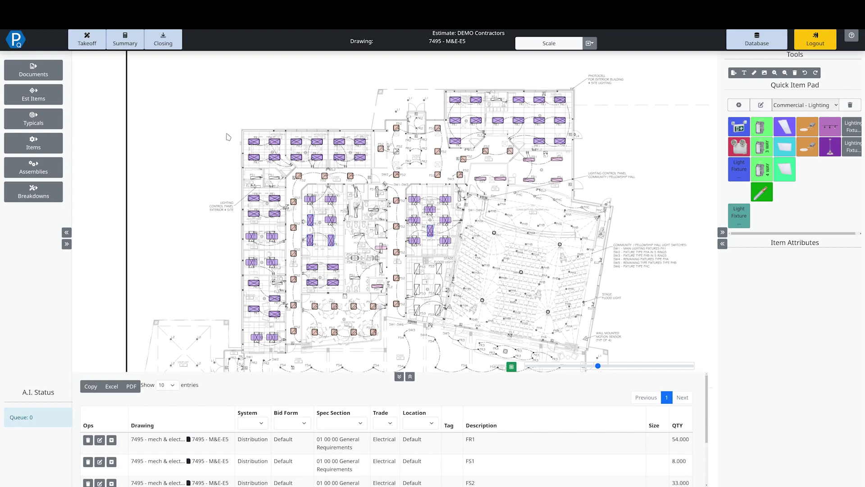
Open the estimate summary and review its line items, total extended labor and total extended price.
click(126, 39)
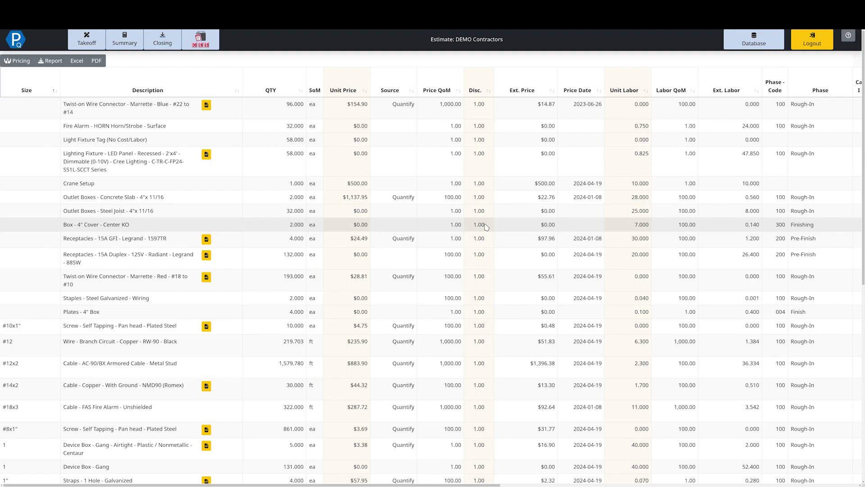
scroll(523, 217, down, 1)
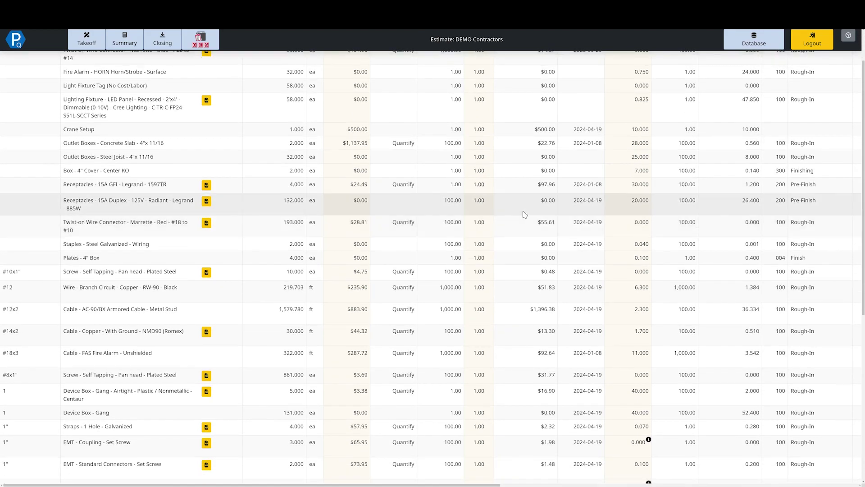
scroll(392, 230, up, 1)
scroll(672, 216, down, 8)
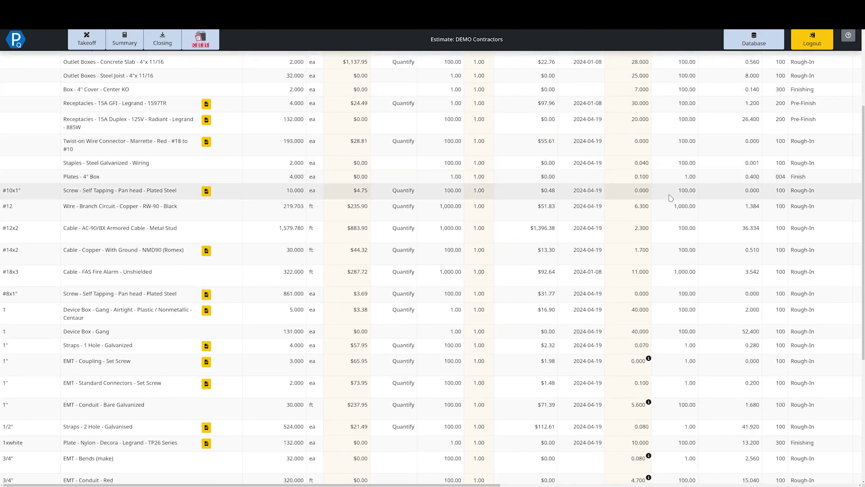
scroll(678, 232, down, 3)
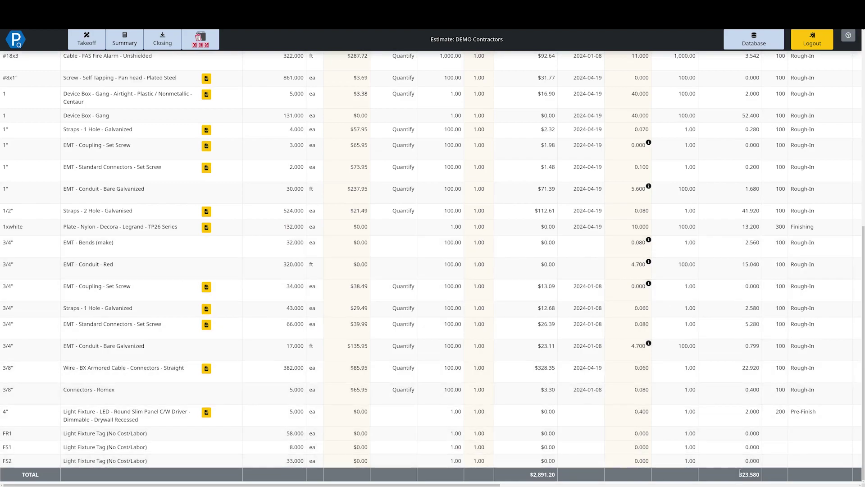
double_click(742, 474)
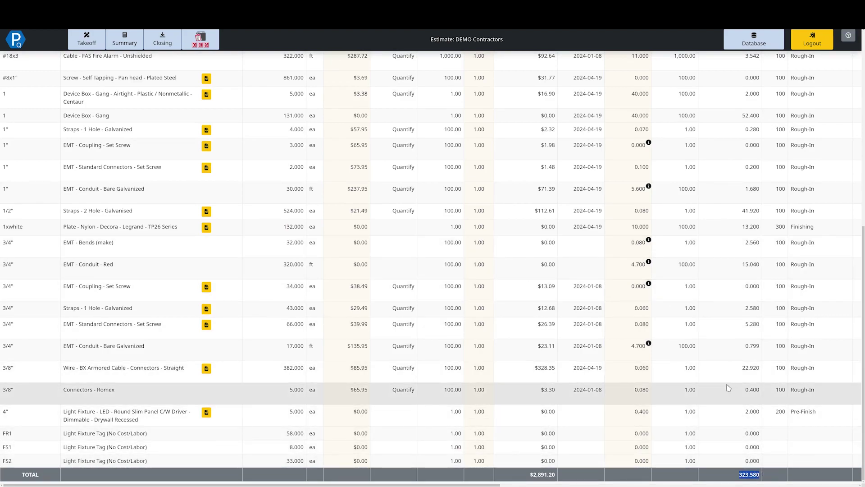
drag(526, 472, 556, 483)
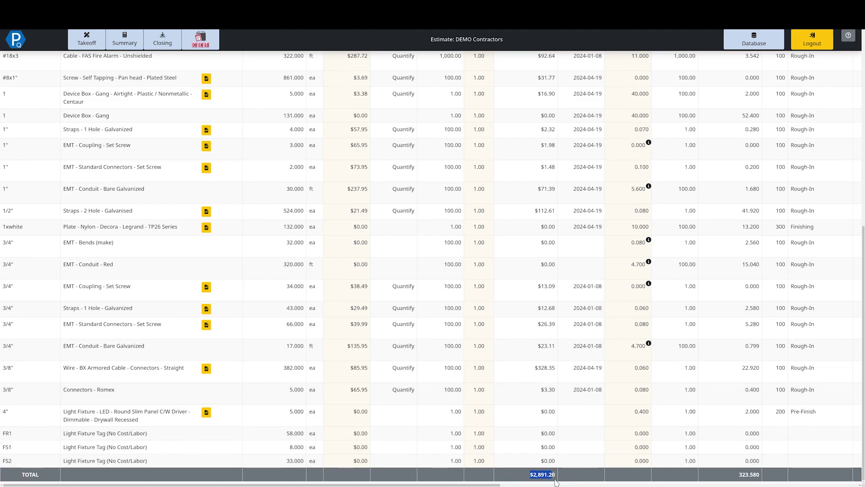
scroll(347, 193, up, 7)
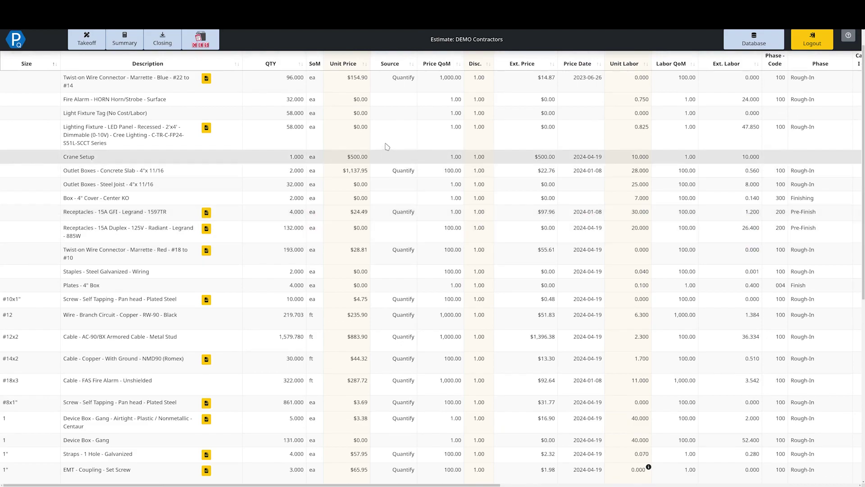
scroll(360, 148, up, 1)
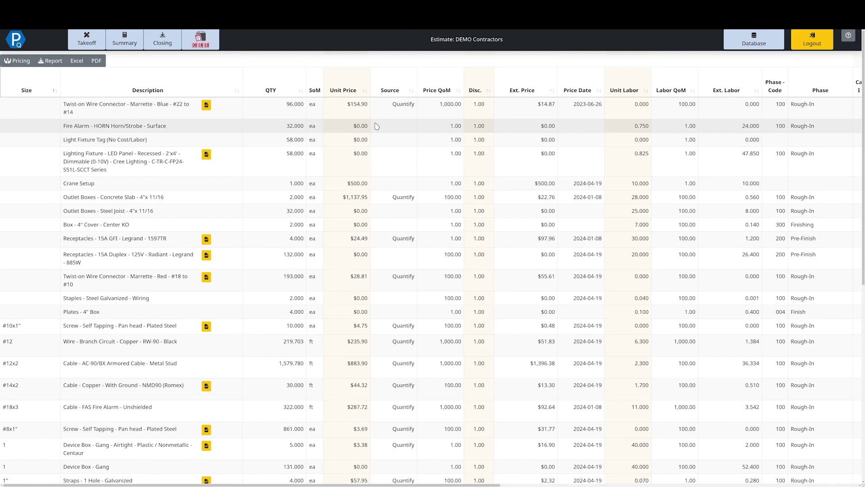
Try a unit price of $25.00 for the Fire Alarm - HORN Horn/Strobe - Surface item, and return it to $0.00.
click(350, 131)
text(25)
key(Return)
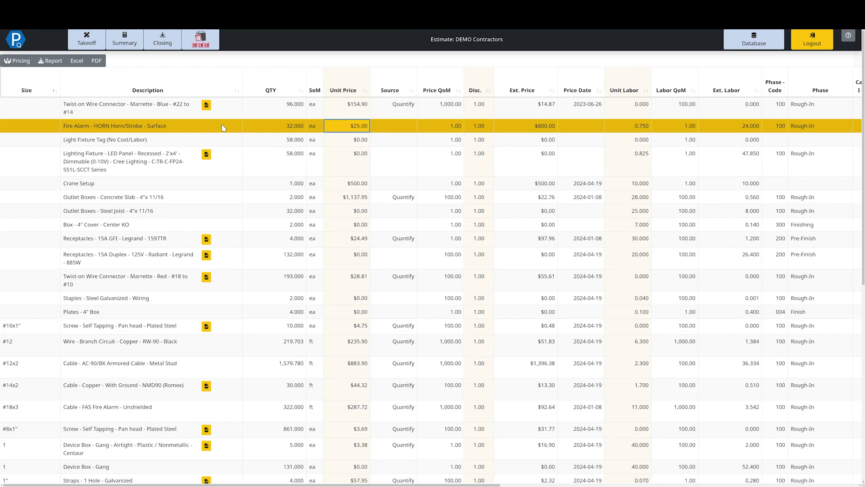
right_click(197, 129)
click(189, 172)
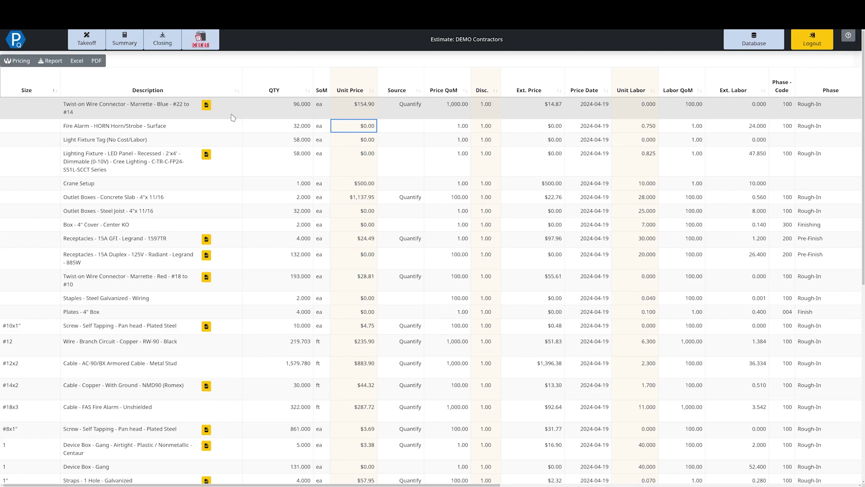
Retrieve supplier pricing with the City Electric Supply profile and review the current and revised prices of the estimate items.
click(200, 45)
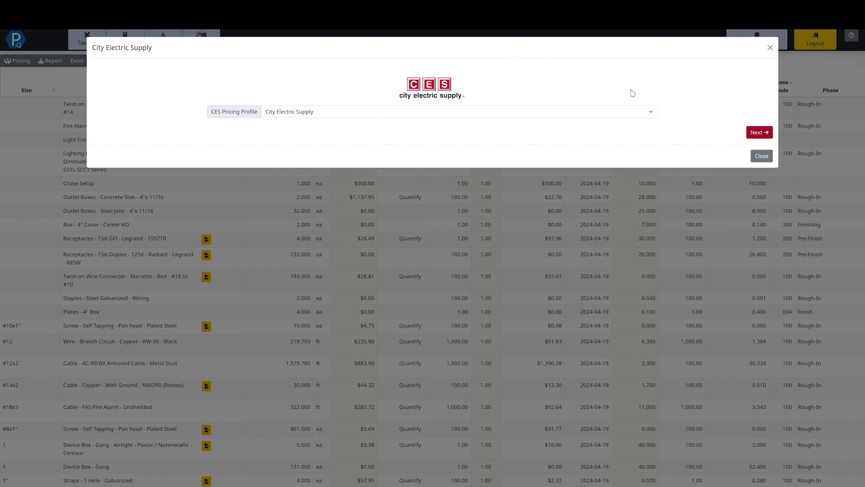
click(749, 132)
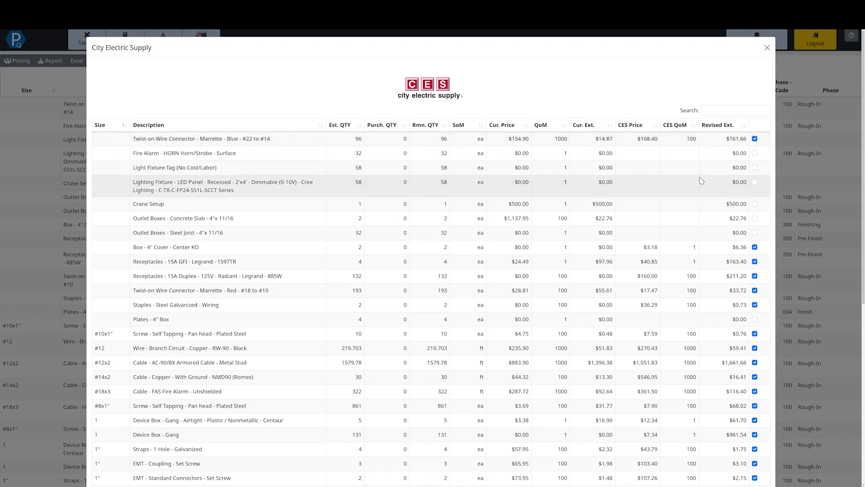
scroll(767, 252, down, 5)
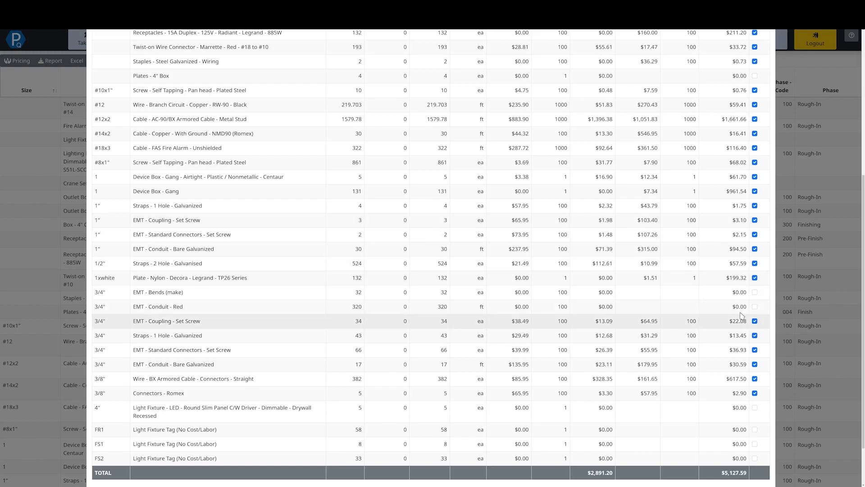
scroll(755, 276, up, 5)
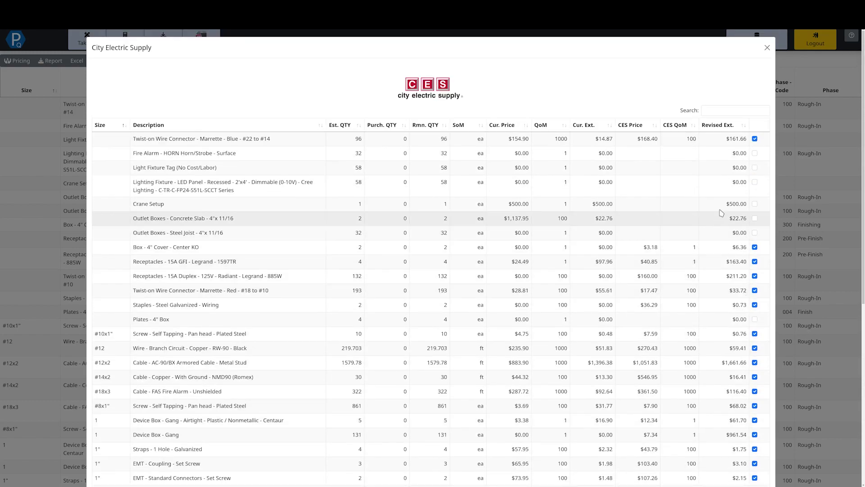
Exclude the blue #22 to #14 Marrette twist-on wire connector from the CES price update, checking its CES price and pricing quantity.
click(756, 139)
scroll(271, 182, down, 4)
scroll(374, 160, up, 4)
double_click(648, 139)
scroll(605, 189, down, 2)
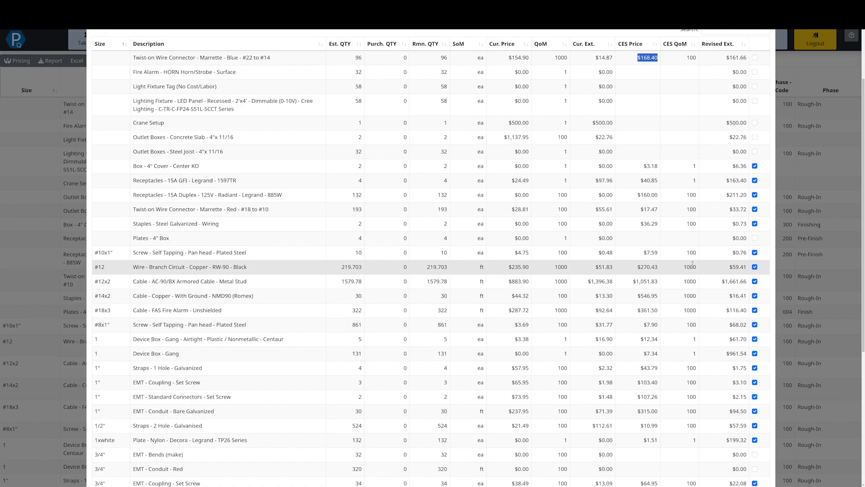
scroll(692, 263, up, 3)
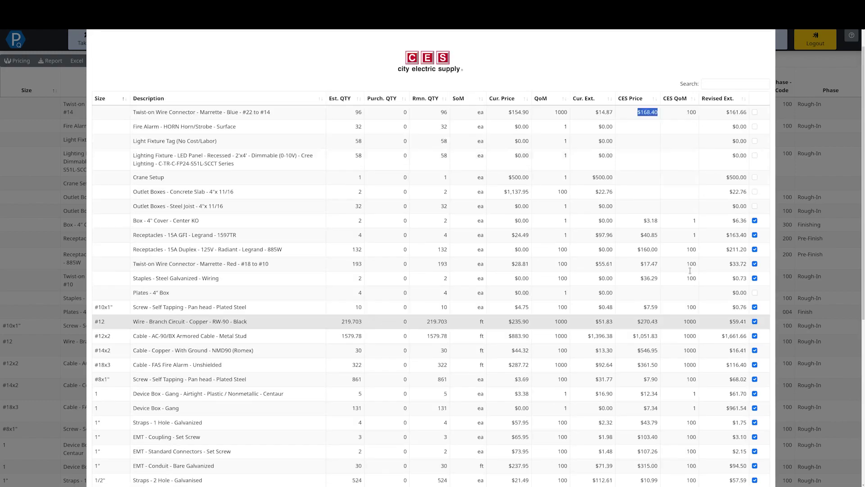
click(663, 100)
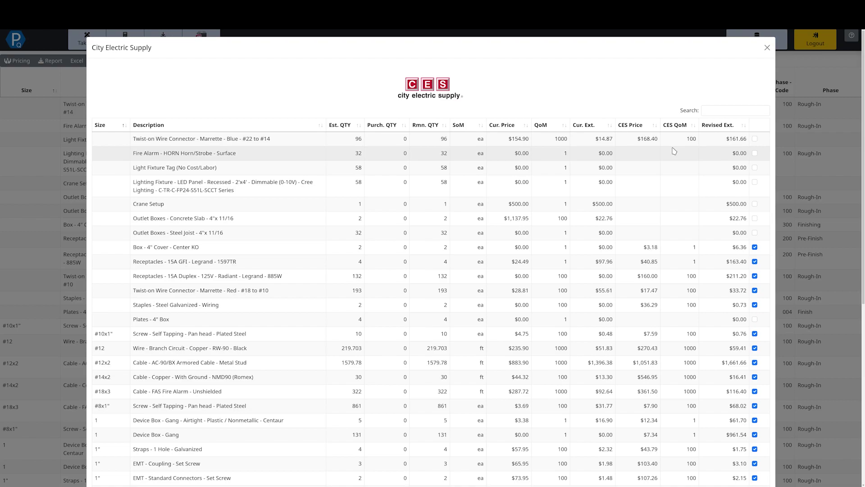
click(756, 138)
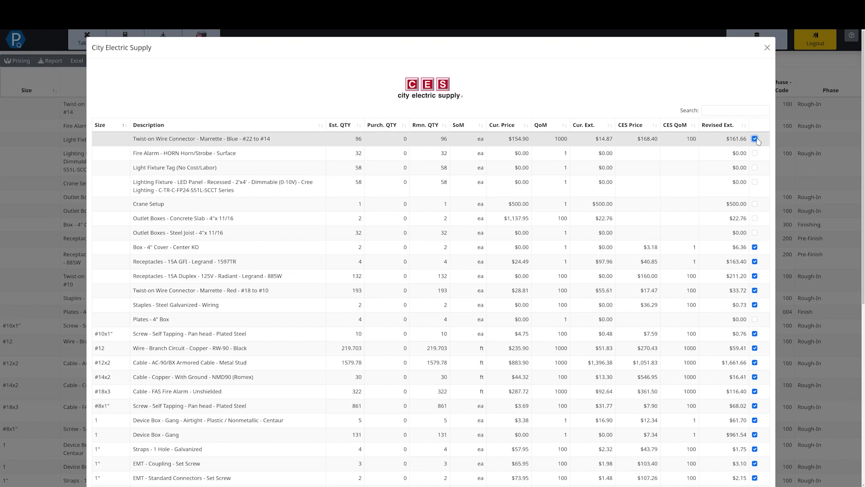
click(756, 139)
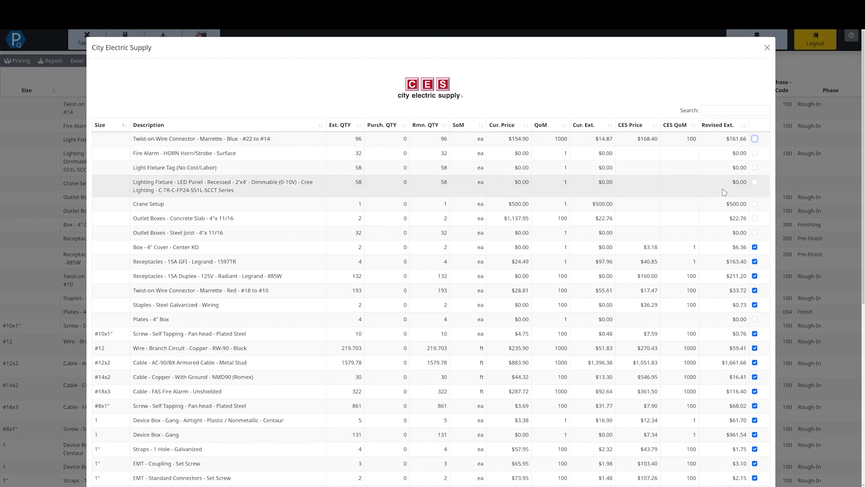
Import the checked City Electric Supply prices into the estimate and close the supplier pricing.
scroll(724, 286, down, 1)
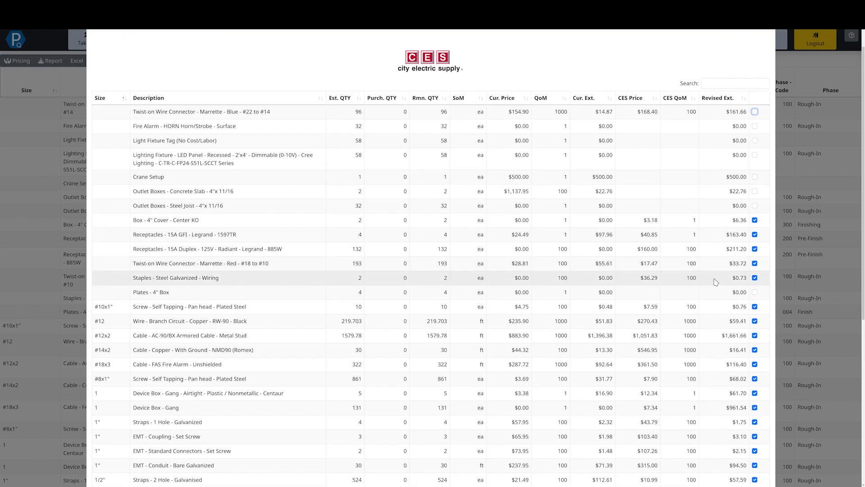
scroll(756, 287, down, 6)
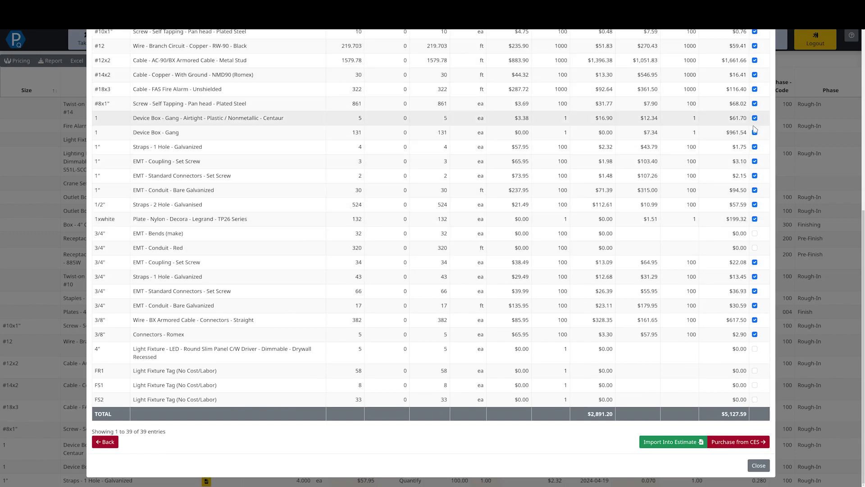
click(671, 442)
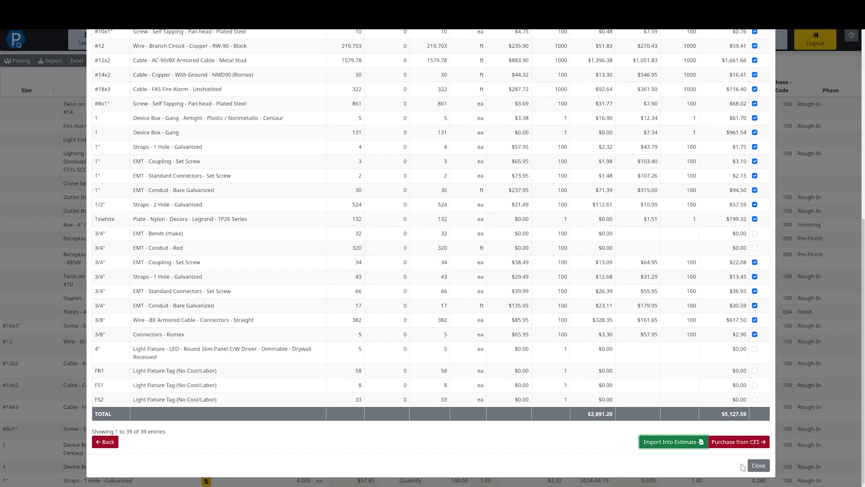
click(756, 466)
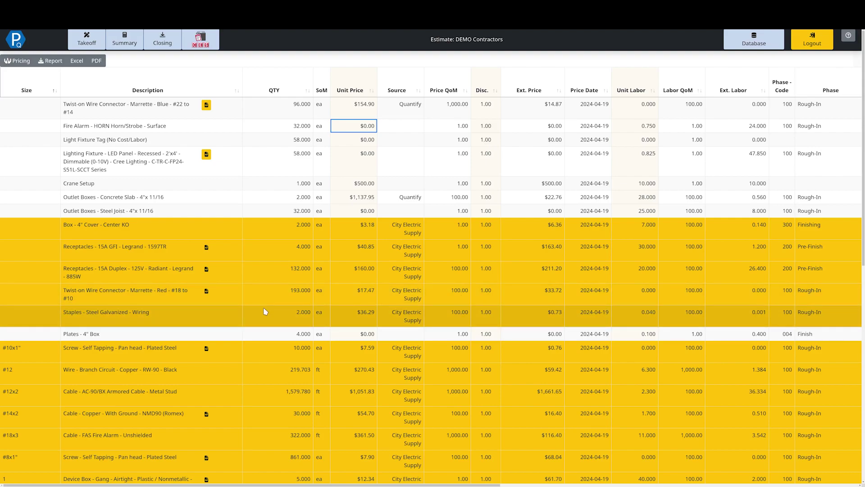
Reset the Staples - Steel Galvanized - Wiring row to its original price and look over the remaining highlighted price changes.
right_click(257, 318)
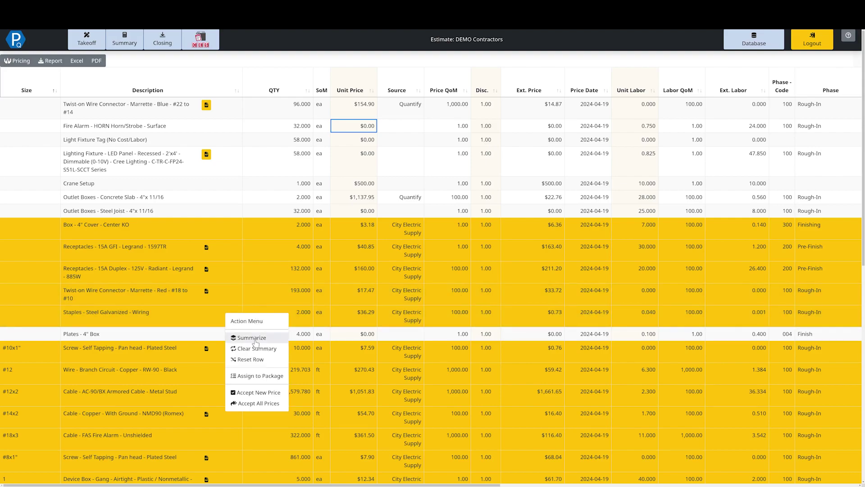
click(250, 359)
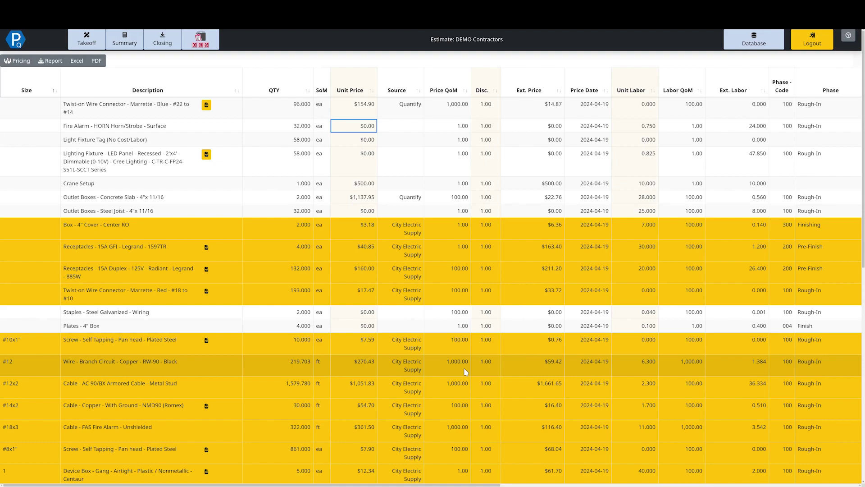
scroll(397, 316, down, 3)
scroll(369, 293, up, 3)
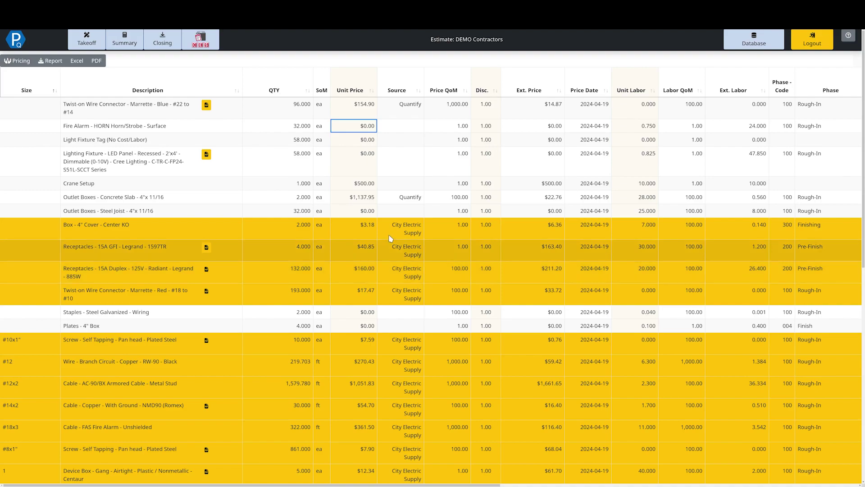
Retrieve supplier pricing again with the City Electric Supply profile and compare the current and revised totals.
click(201, 45)
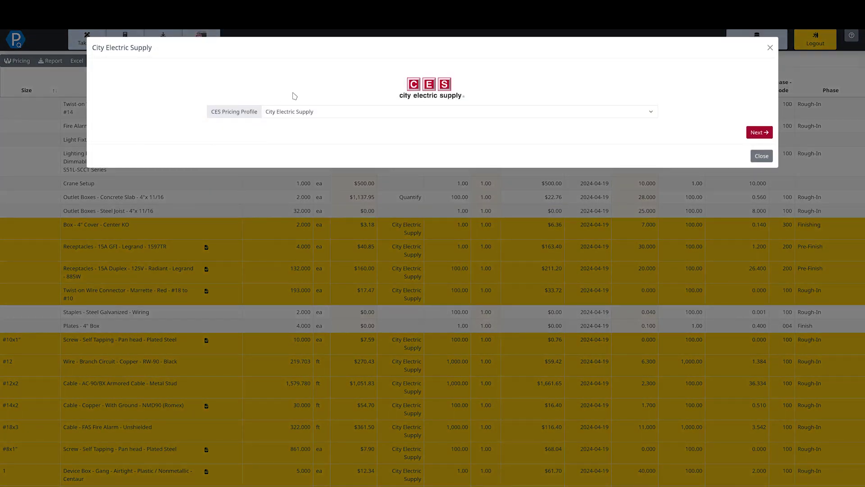
click(757, 133)
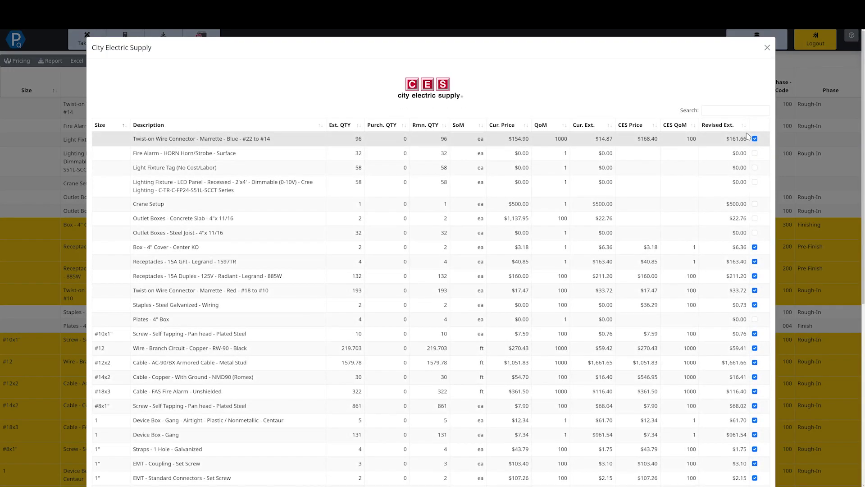
scroll(699, 142, down, 7)
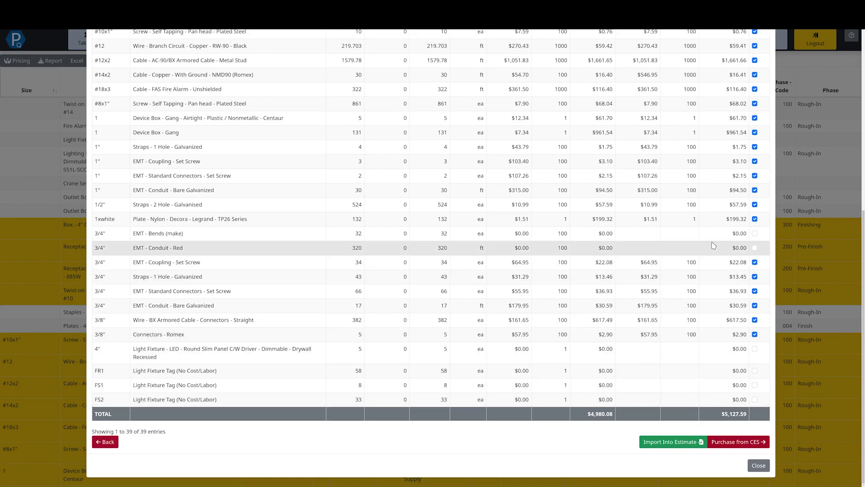
scroll(685, 230, up, 2)
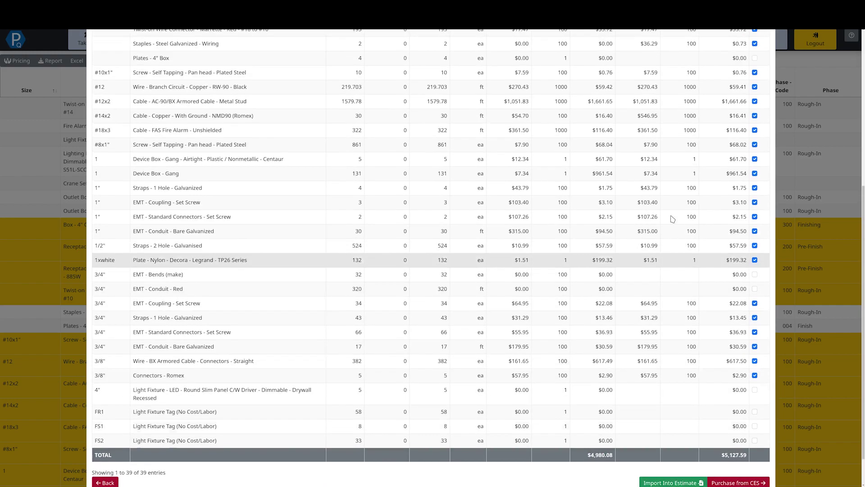
scroll(681, 227, down, 2)
scroll(751, 162, up, 7)
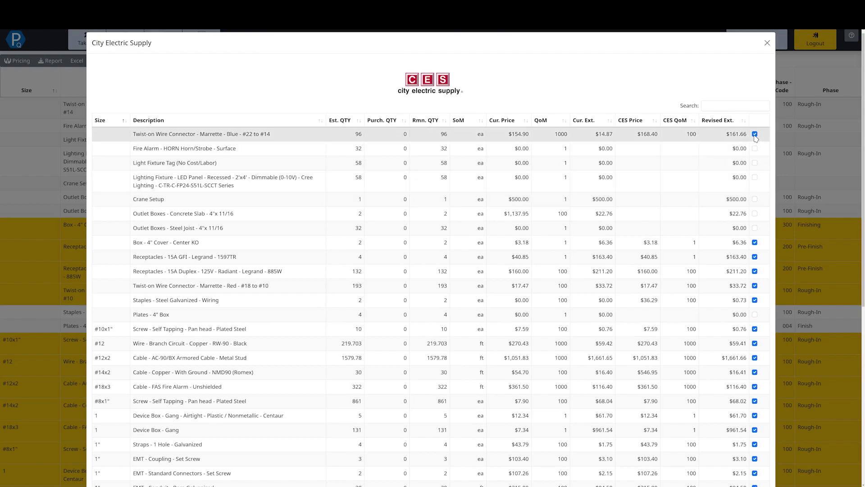
Exclude the blue #22 to #14 Marrette connector and the 15A GFI and 15A Duplex receptacles, and start a CES purchase of the remaining items.
click(755, 134)
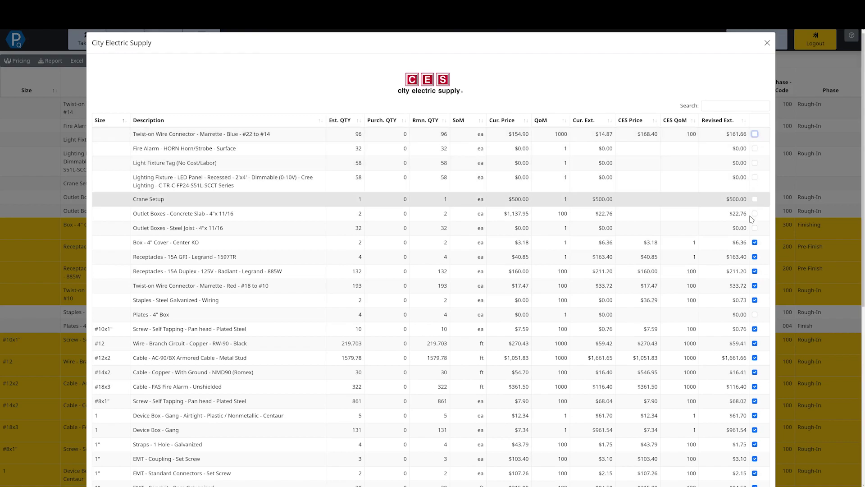
click(755, 257)
click(755, 272)
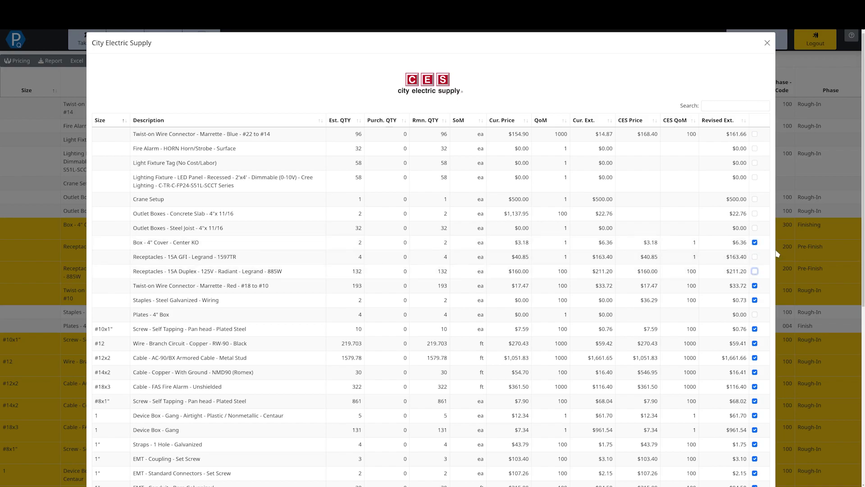
scroll(736, 242, down, 5)
scroll(736, 242, down, 1)
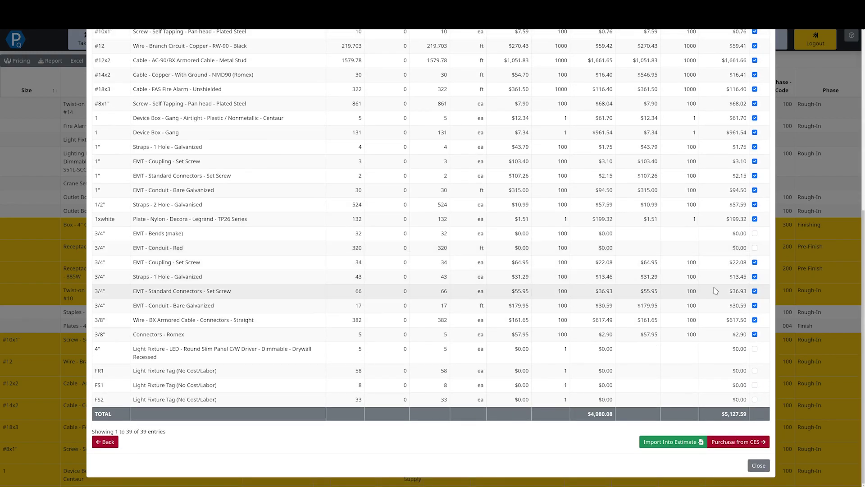
click(720, 443)
scroll(590, 313, up, 5)
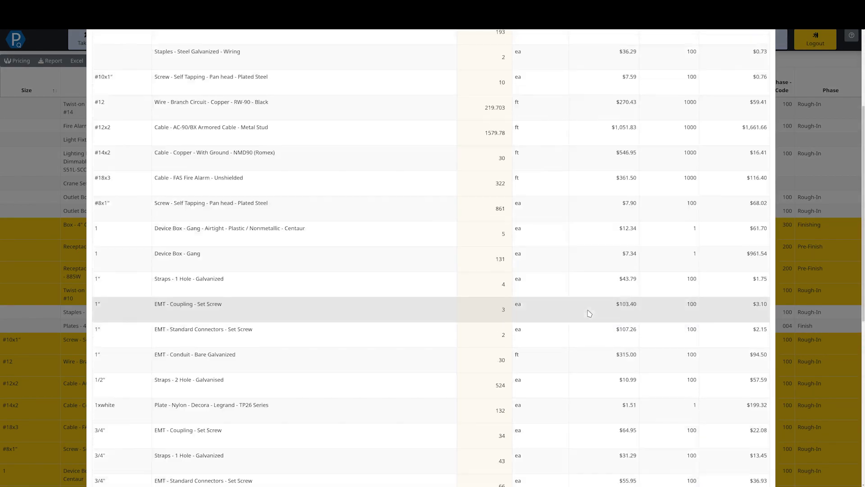
scroll(590, 313, up, 4)
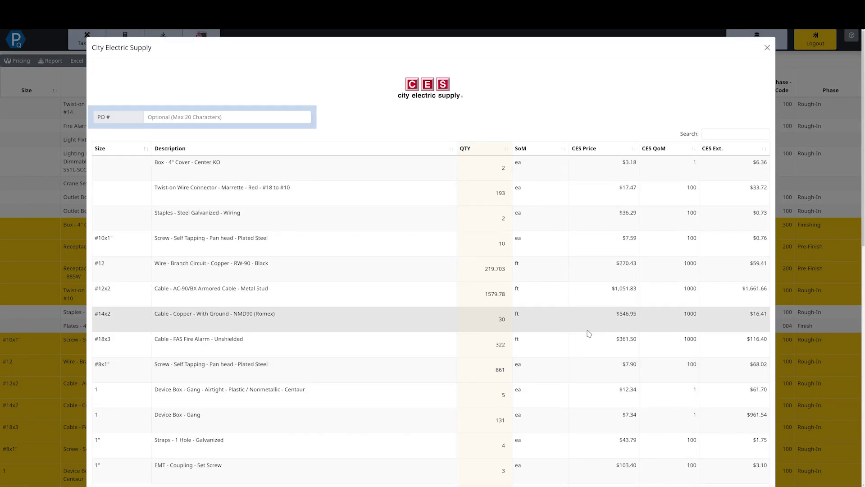
Leave the optional PO number blank and set the order quantity of the #12 RW-90 black branch circuit wire to 100 ft.
click(234, 118)
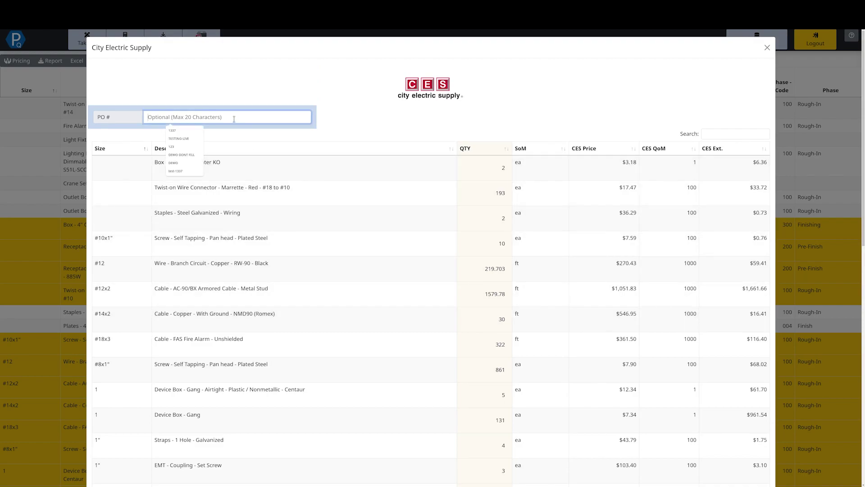
click(485, 269)
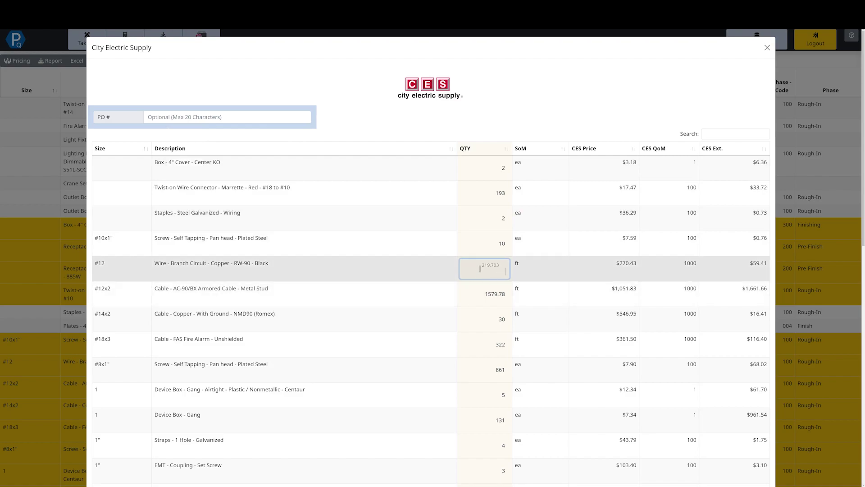
text(100)
key(Return)
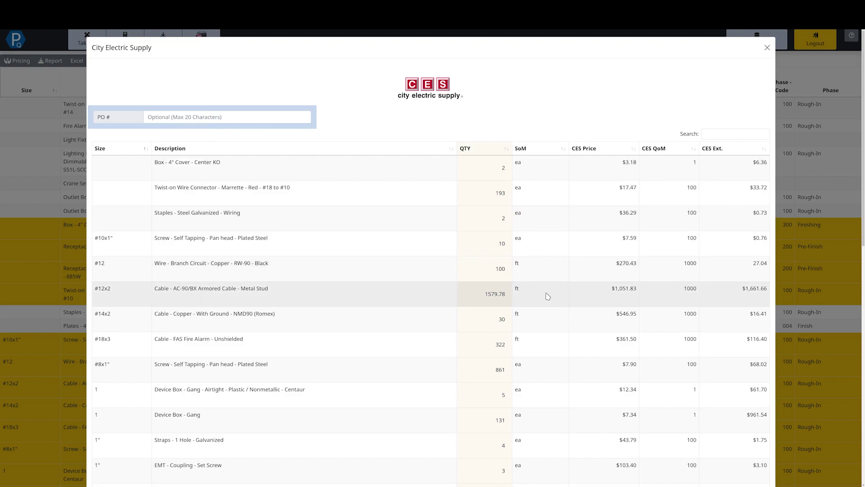
Fill in the project shipping address from the saved address, review the order subtotal, and close the order without placing it.
scroll(547, 293, down, 10)
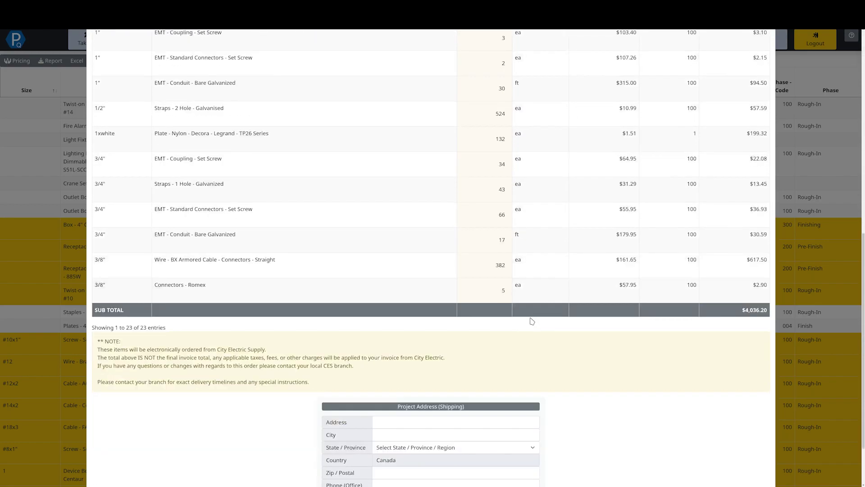
scroll(537, 317, down, 2)
click(408, 348)
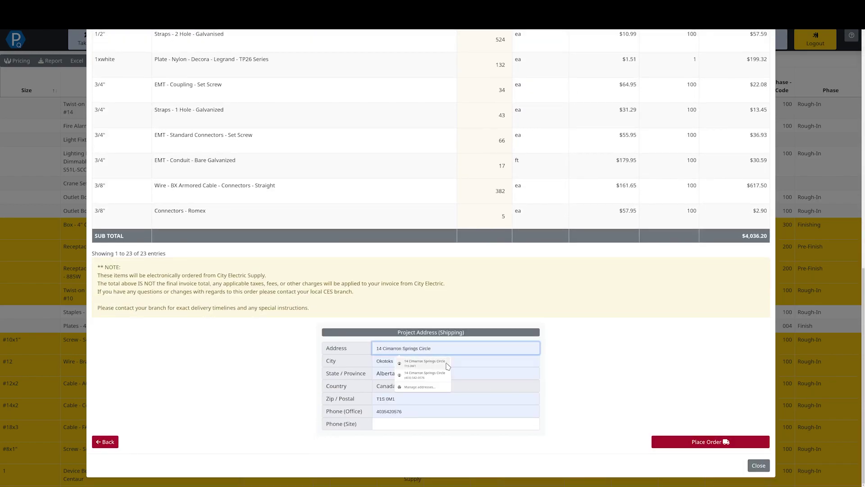
click(448, 365)
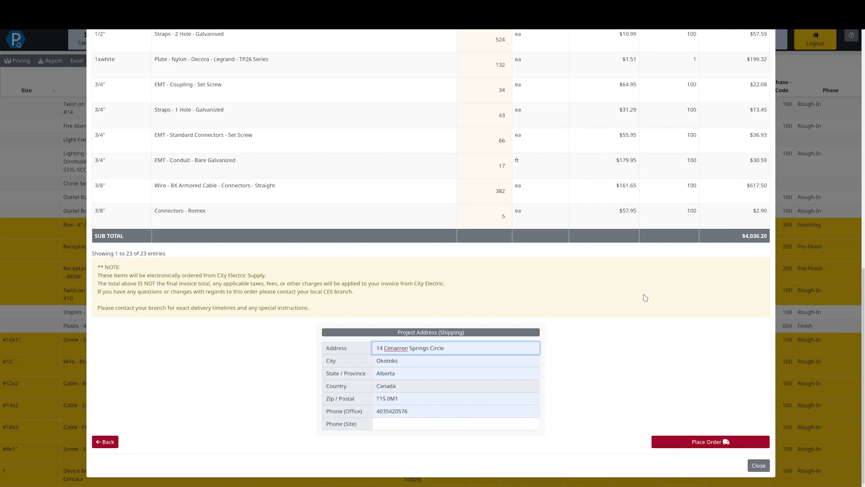
scroll(646, 297, up, 3)
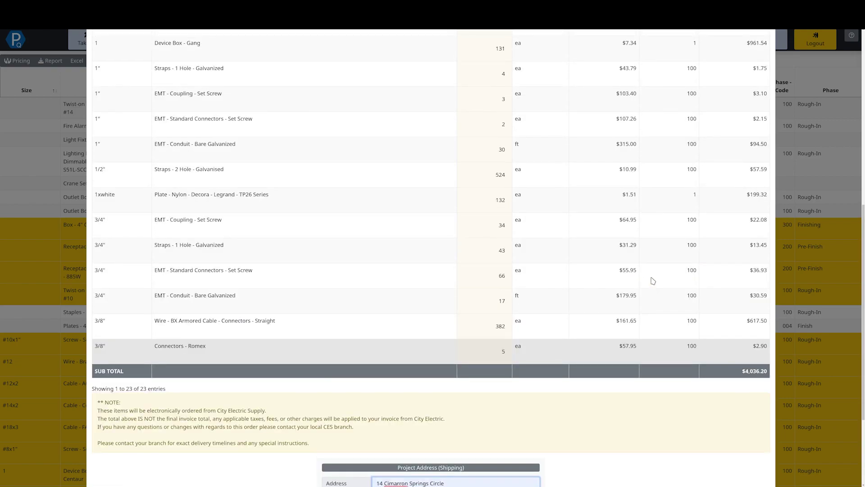
scroll(686, 297, down, 3)
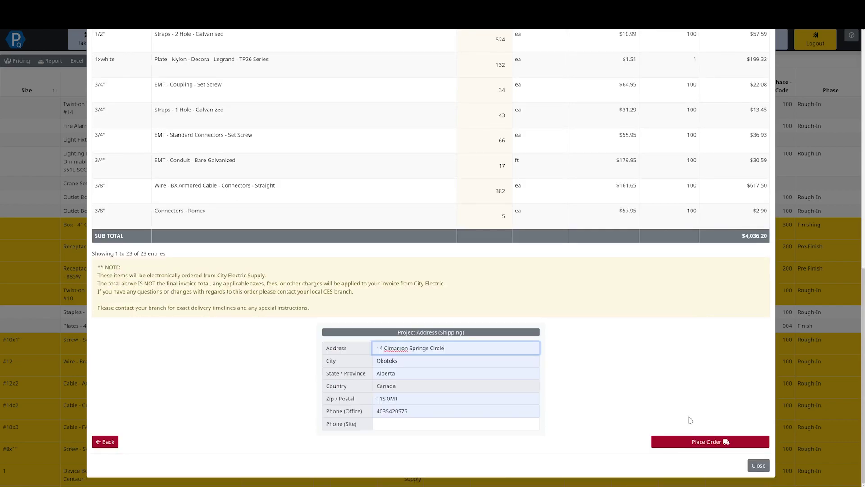
click(756, 465)
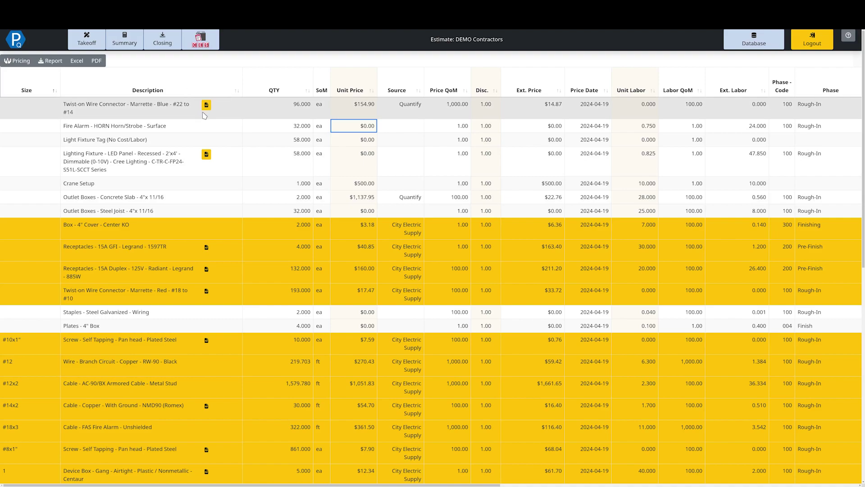
Open the spec sheet attached to the recessed 2'x4' LED panel fixture, look through its pages, and close it.
click(206, 154)
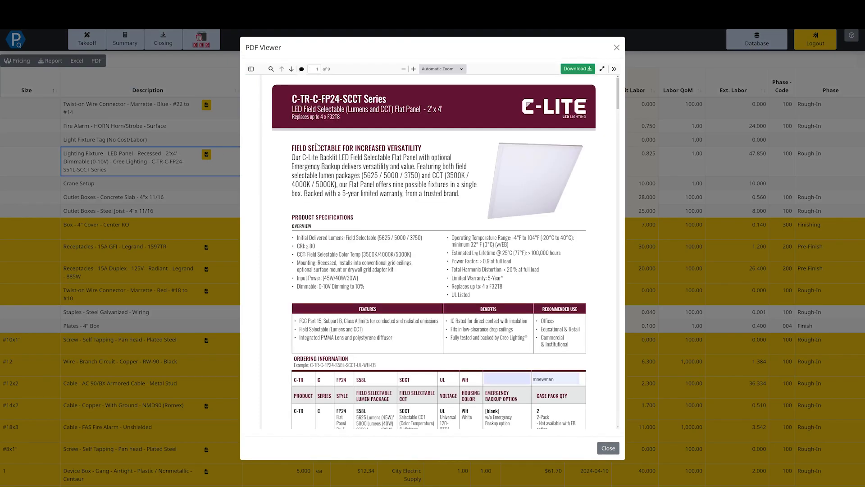
scroll(396, 147, down, 5)
scroll(395, 147, down, 4)
scroll(396, 146, up, 9)
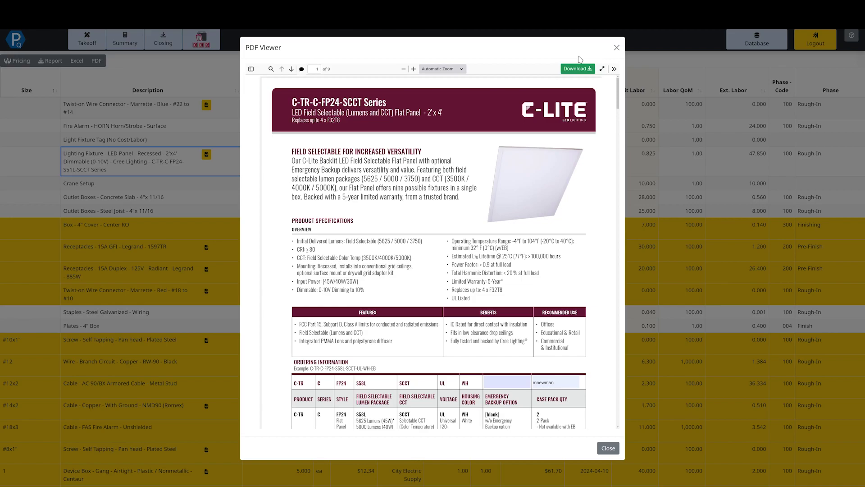
click(616, 48)
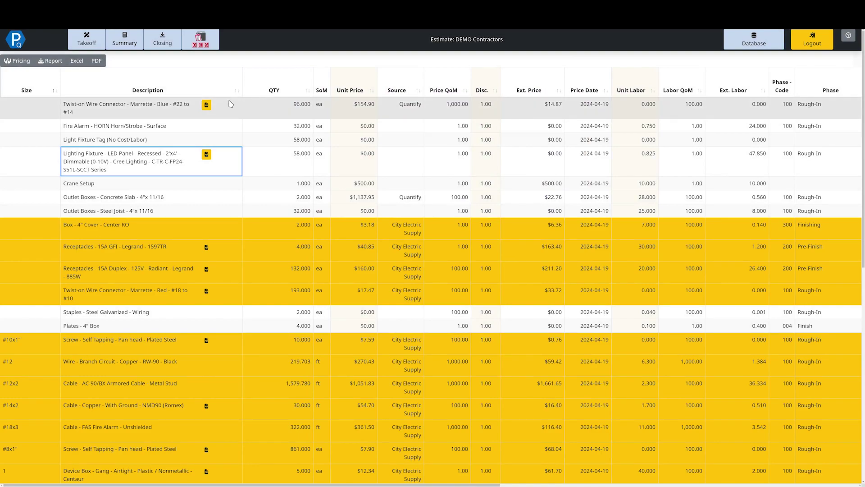
Summarize the estimate by Drawing, and expand the 7495 - M&E-E4 drawing to review its items.
right_click(211, 82)
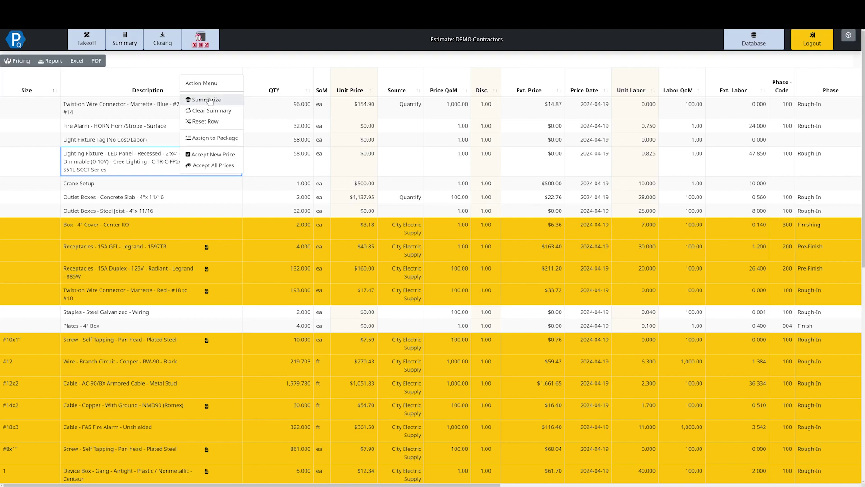
click(200, 100)
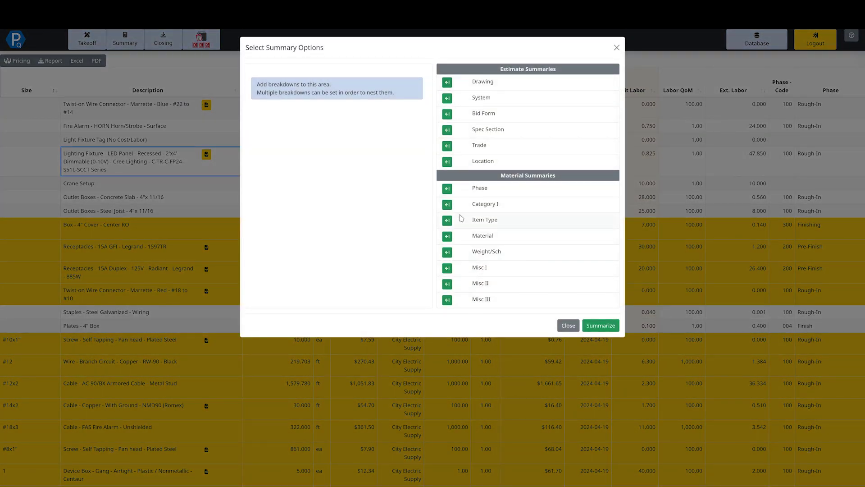
click(447, 83)
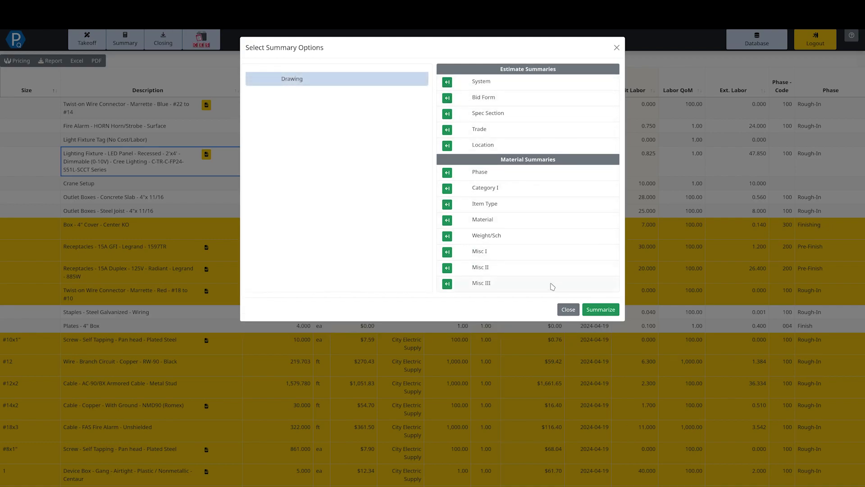
click(604, 310)
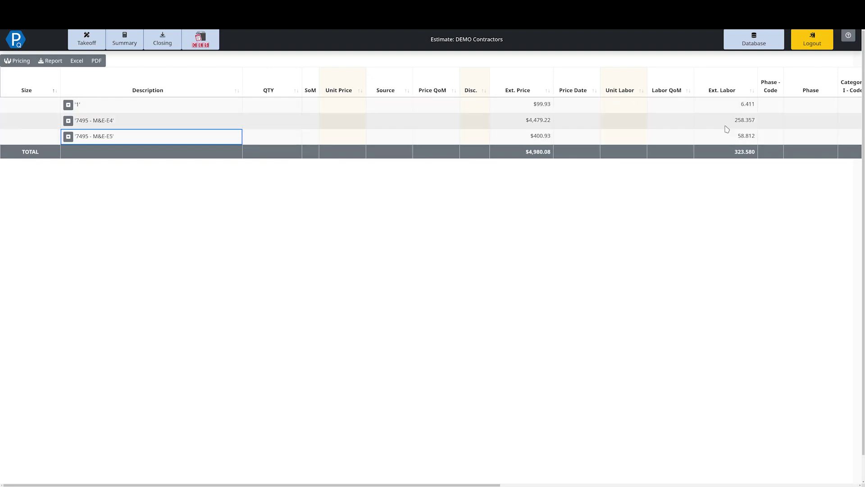
click(68, 121)
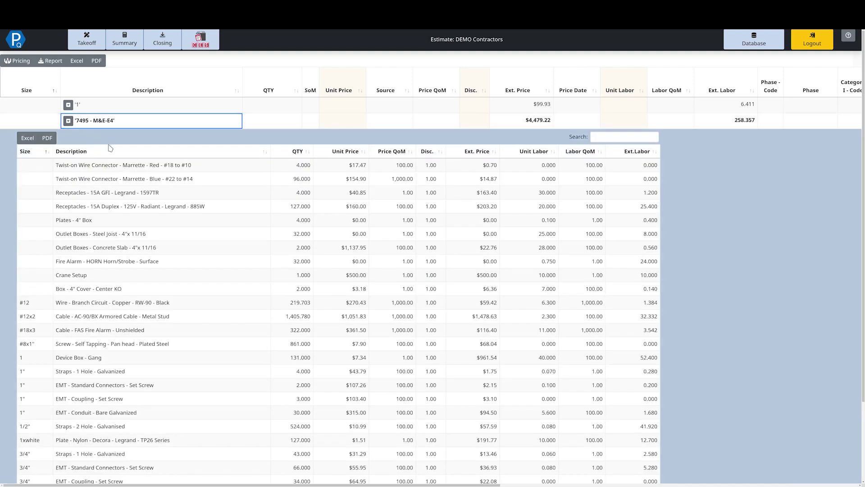
scroll(127, 221, down, 3)
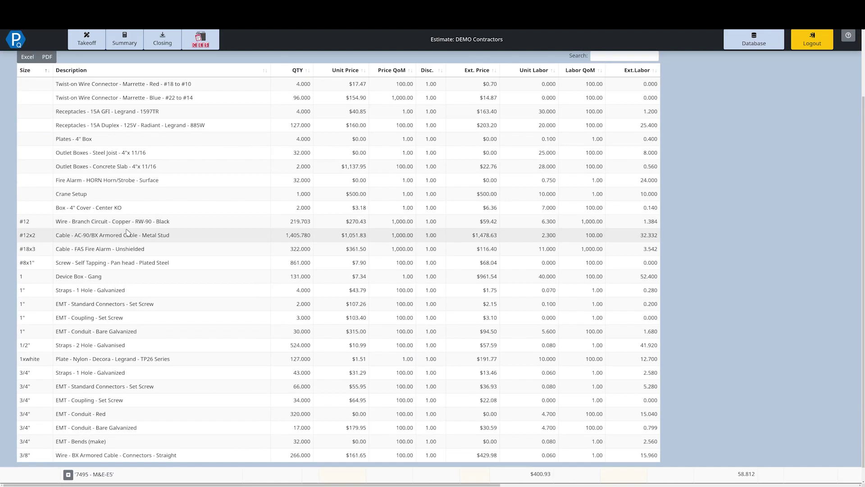
Summarize the estimate by Drawing with Phase nested as a second breakdown.
scroll(128, 223, up, 3)
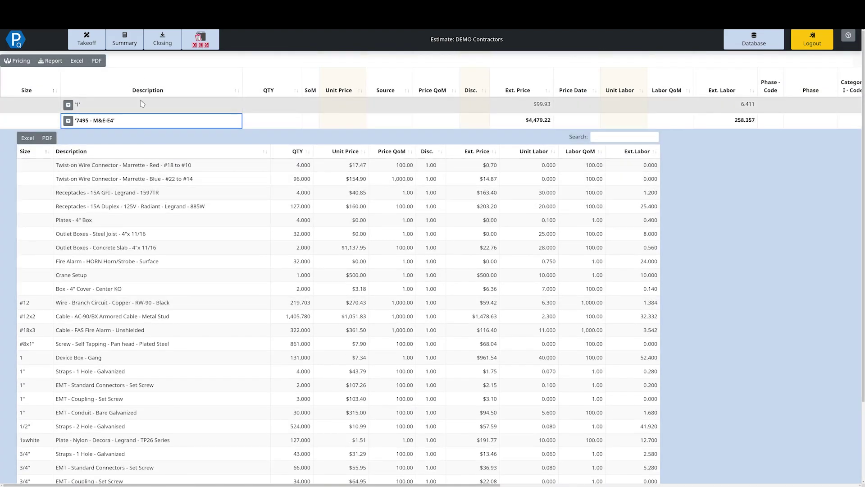
right_click(147, 109)
click(151, 128)
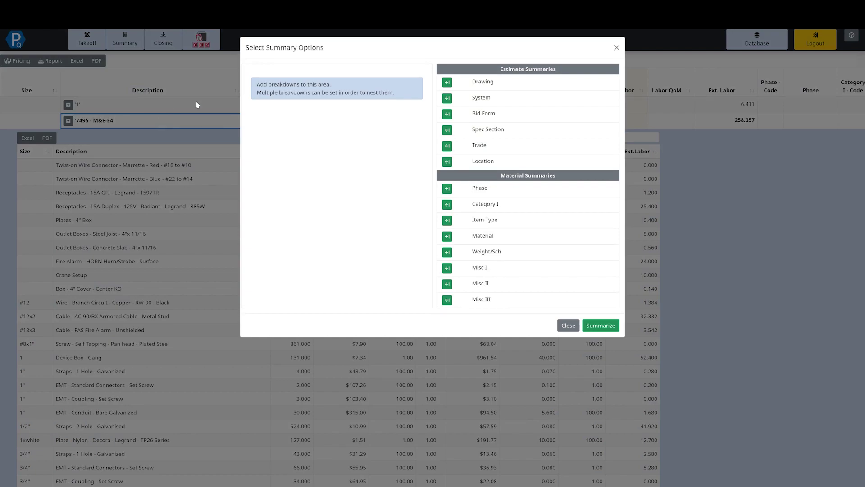
click(446, 83)
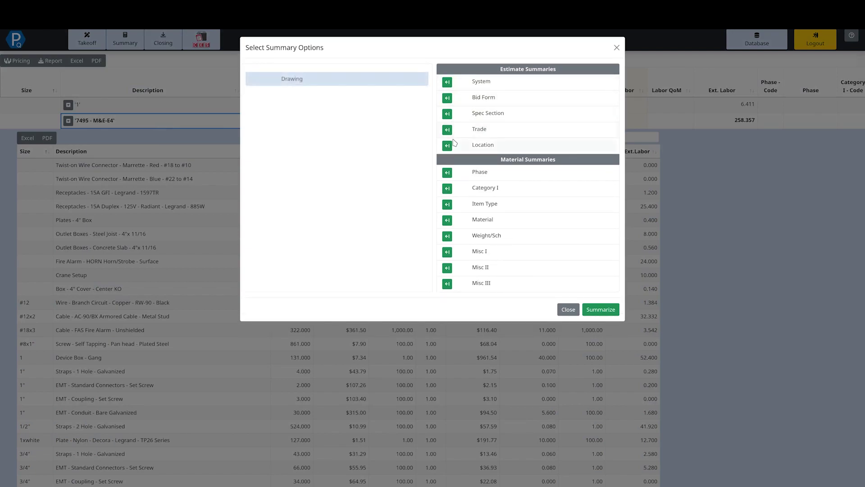
click(447, 172)
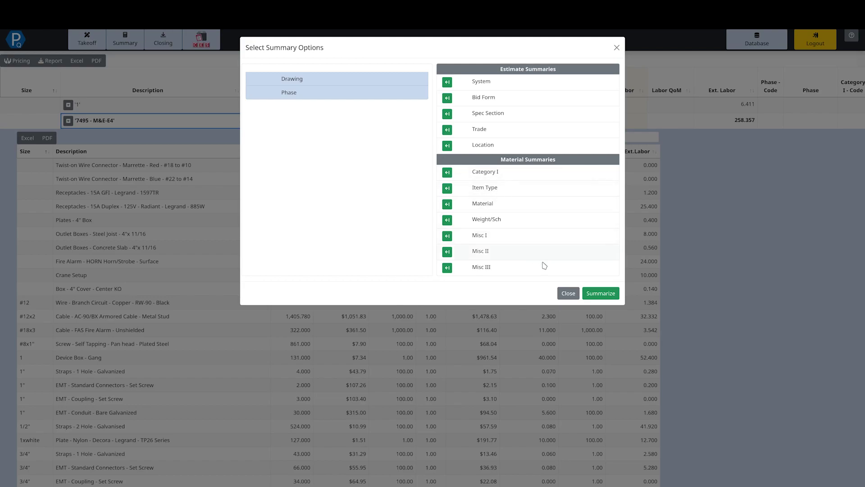
click(590, 293)
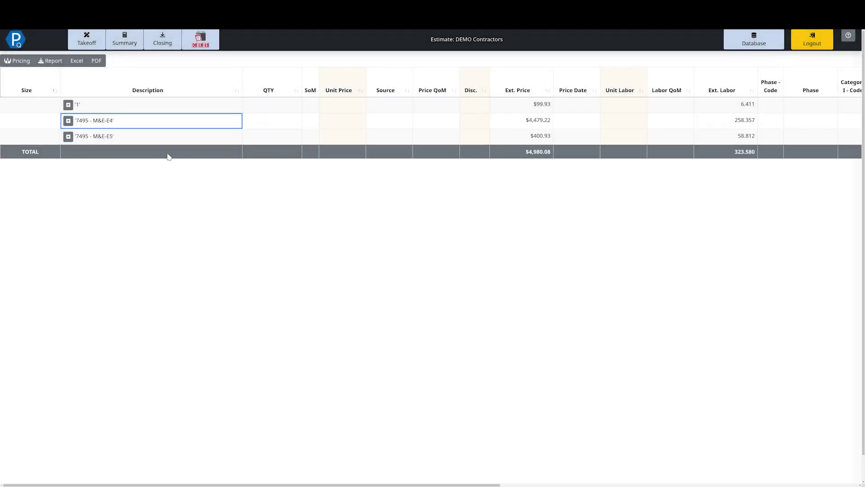
Expand the 7495 - M&E-E4 drawing and its Rough-In phase, review the items, and clear the summary.
click(68, 121)
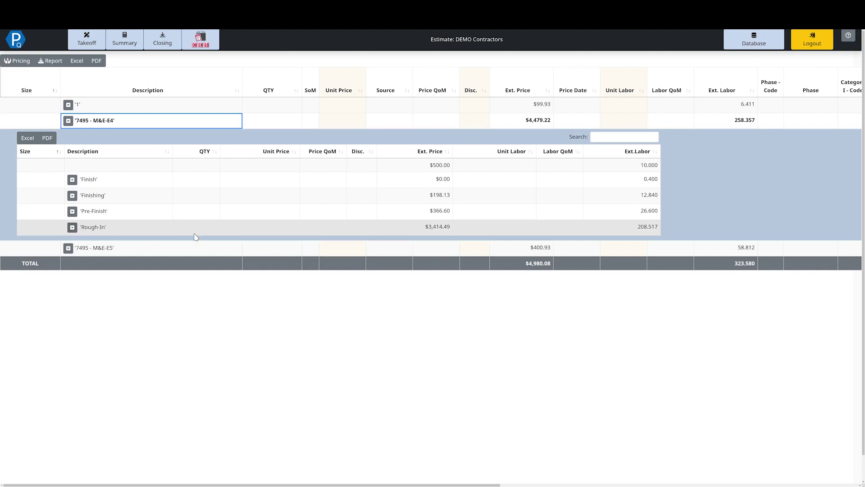
click(71, 228)
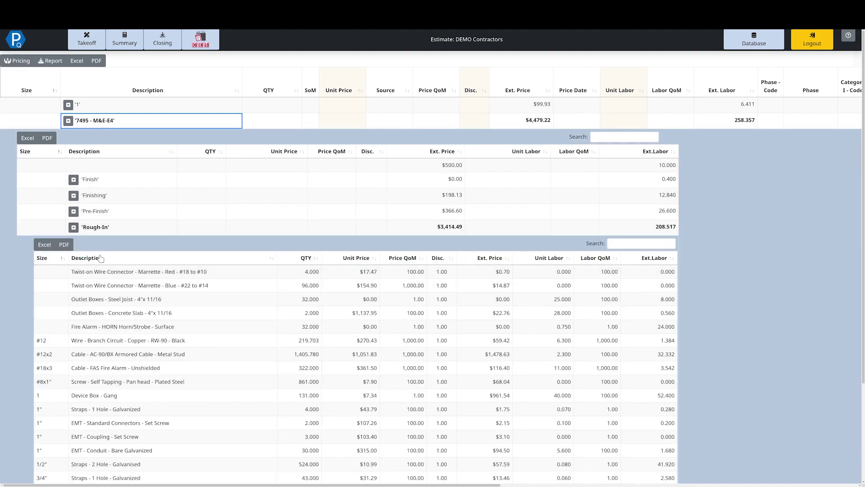
scroll(217, 304, down, 3)
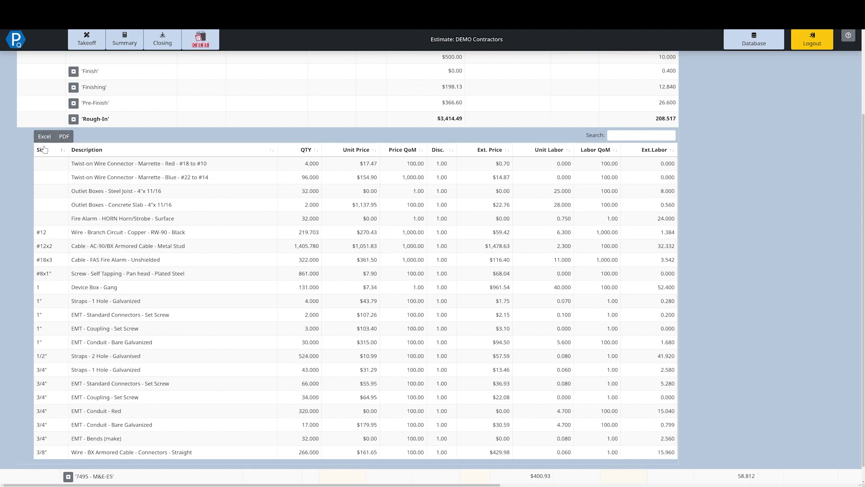
scroll(98, 181, up, 3)
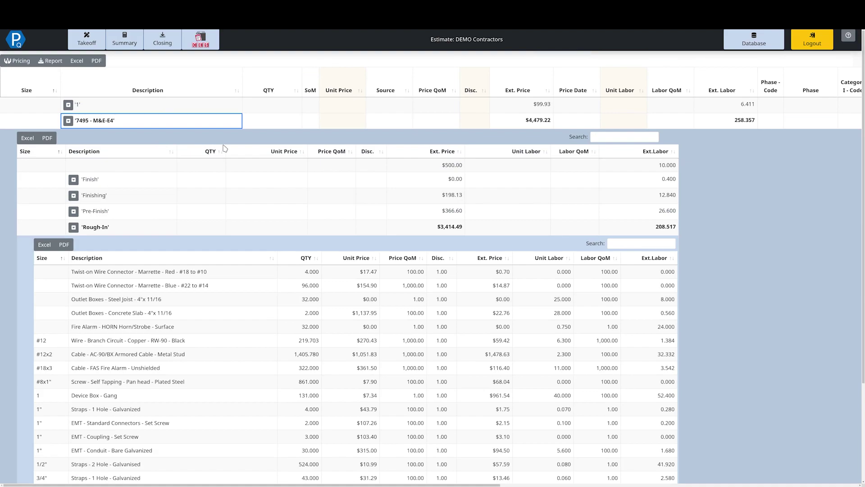
right_click(223, 120)
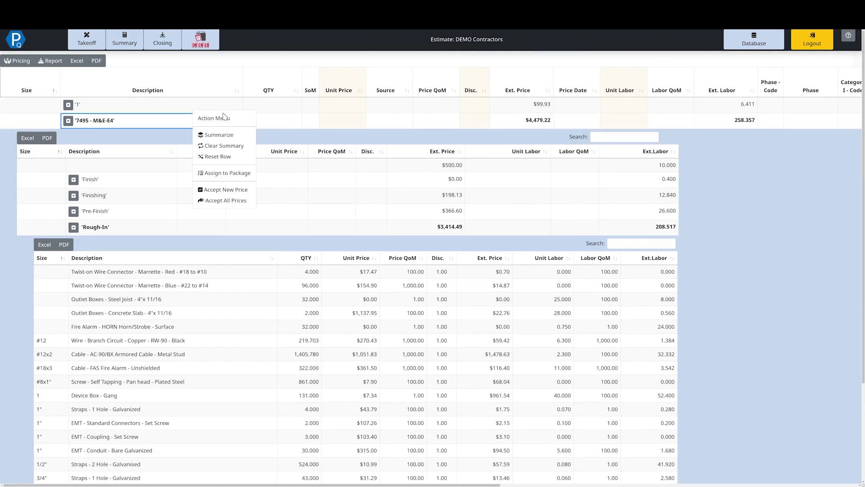
click(231, 148)
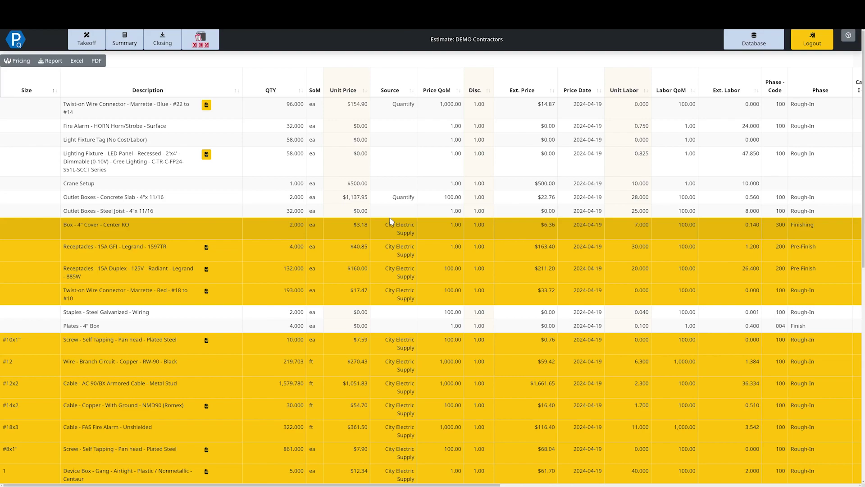
Start closing the estimate with Drawing as the close-out breakdown, and view the new crew form without saving a crew.
click(167, 45)
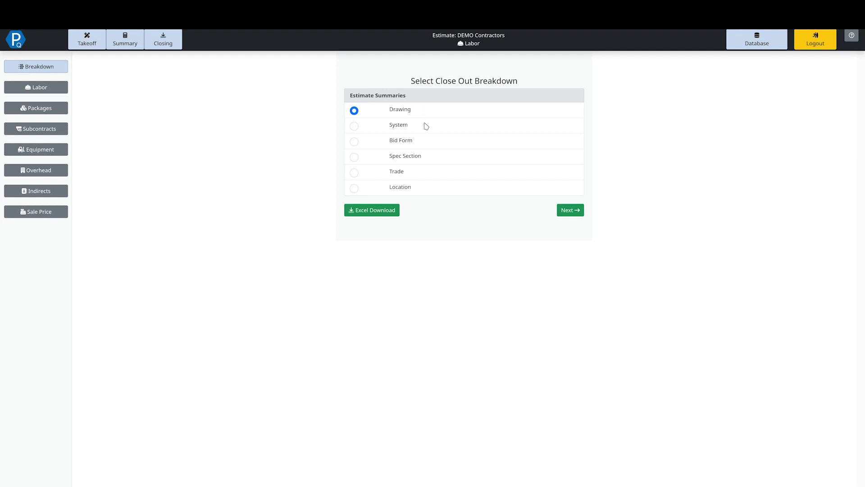
click(571, 210)
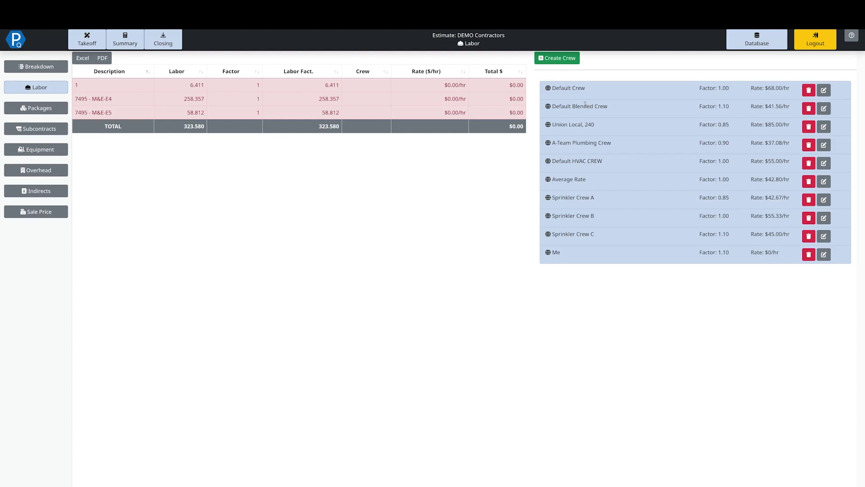
click(569, 63)
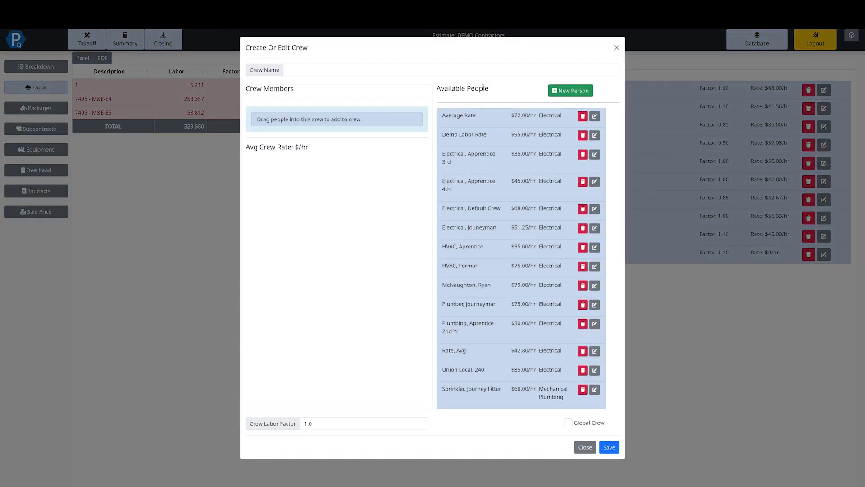
click(617, 47)
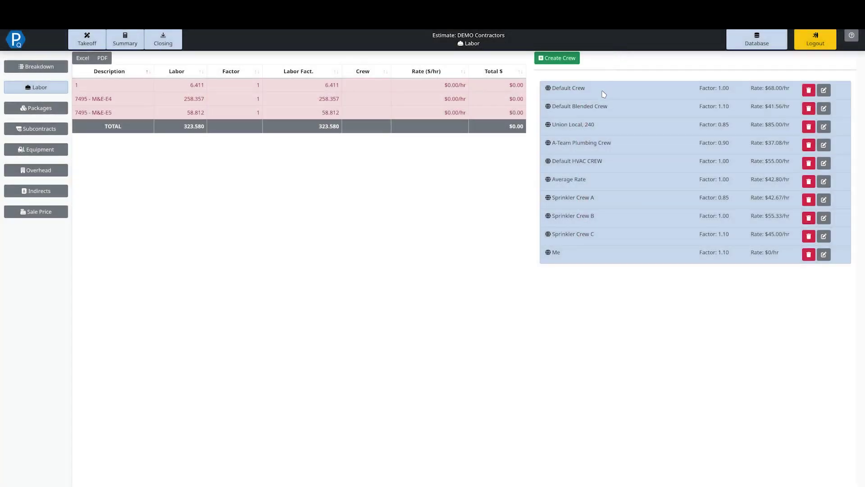
Assign the Default Crew to the labor of drawings 1, 7495 - M&E-E4 and 7495 - M&E-E5.
drag(590, 91, 251, 84)
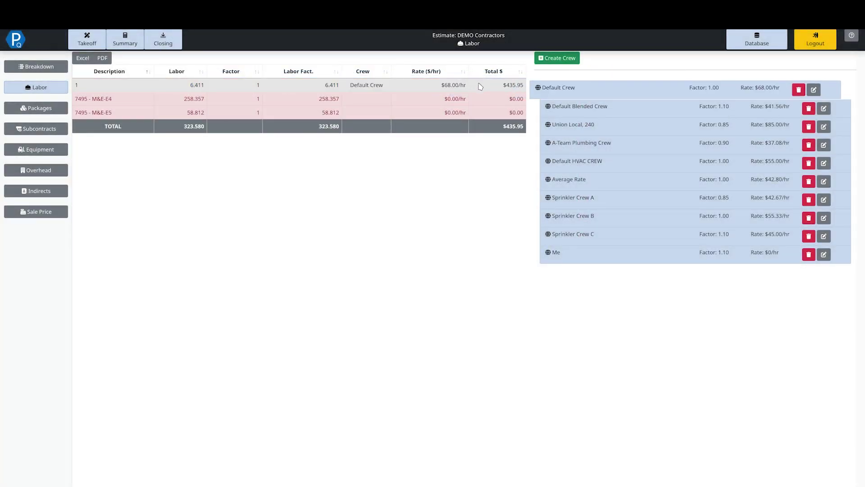
drag(564, 85, 185, 98)
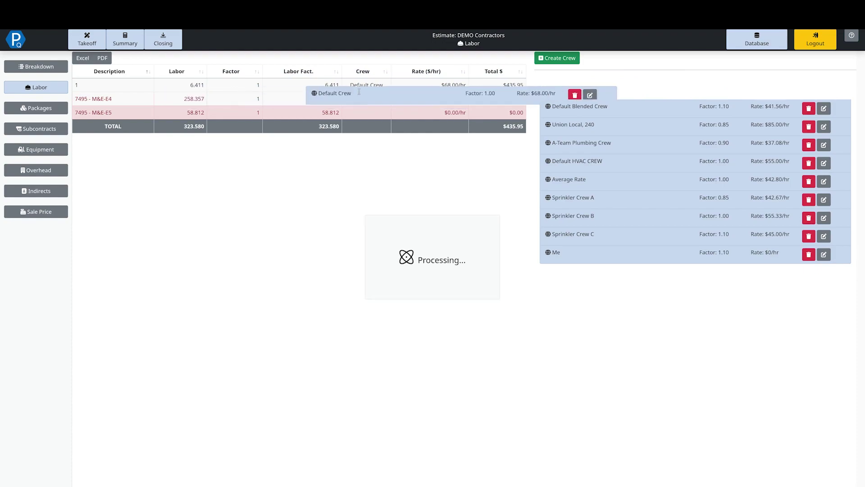
drag(586, 96, 242, 117)
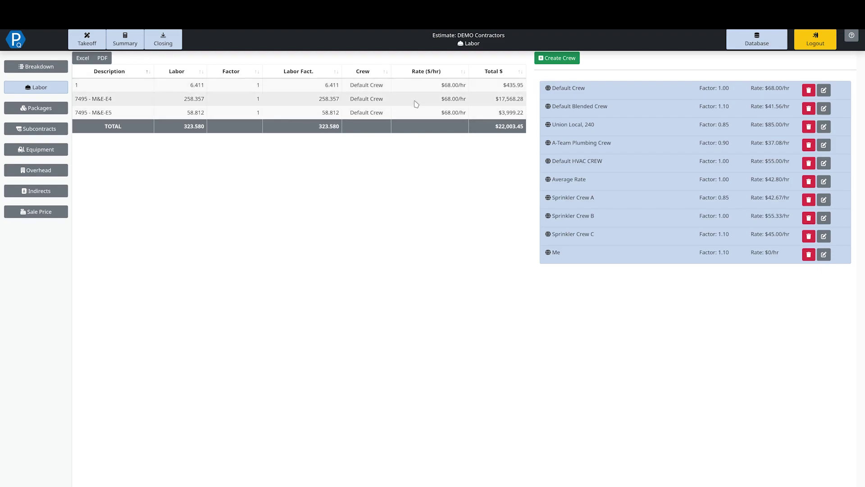
Replace the crew on drawing 7495 - M&E-E4 with the Default Blended Crew and review its factored labor.
drag(604, 110, 210, 104)
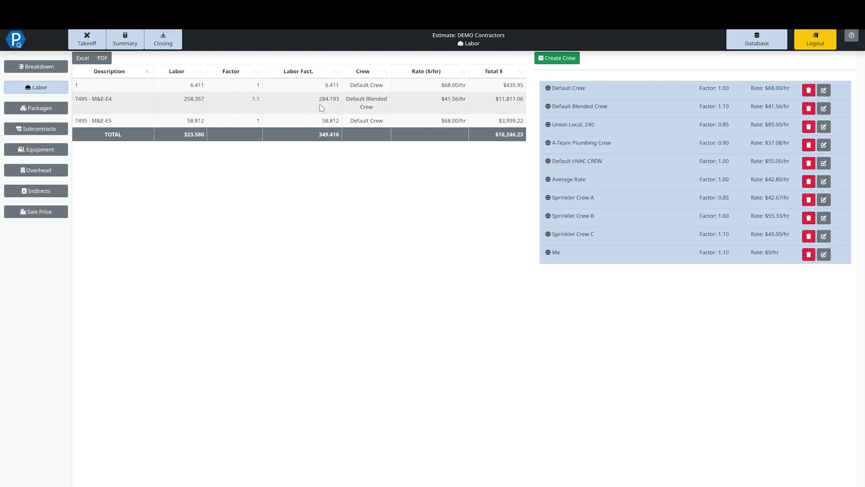
drag(325, 101, 282, 101)
click(399, 104)
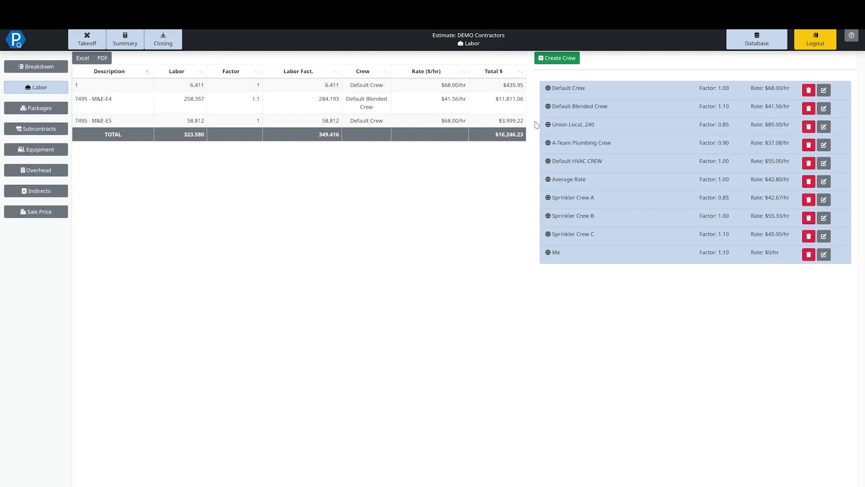
Edit the closing's Lighting package, adding Rexel as a quoting company and removing Gescan.
click(58, 110)
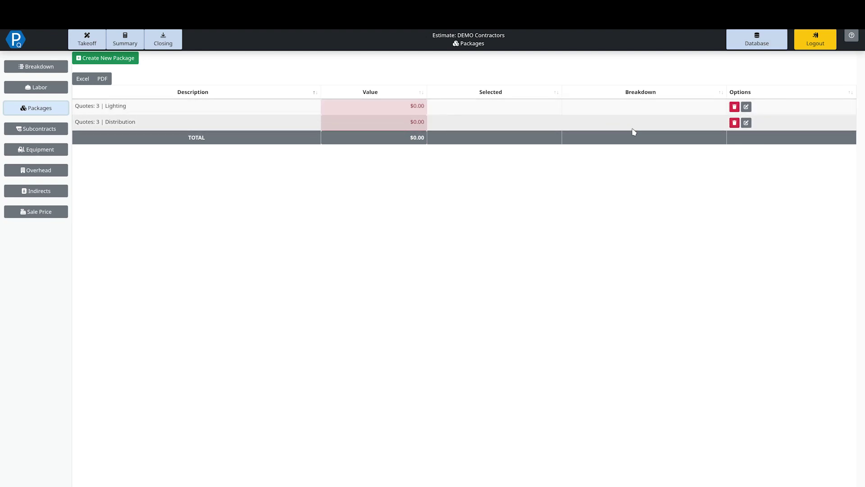
click(746, 108)
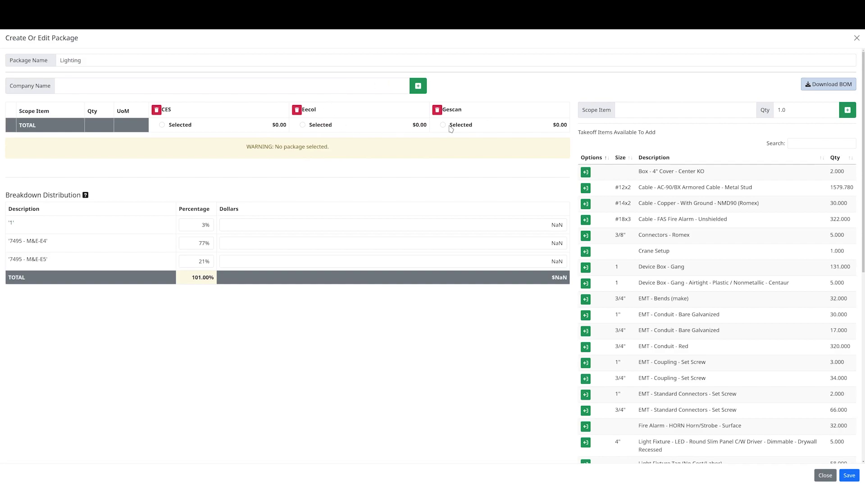
click(340, 89)
text(Rexel)
key(Tab)
key(Return)
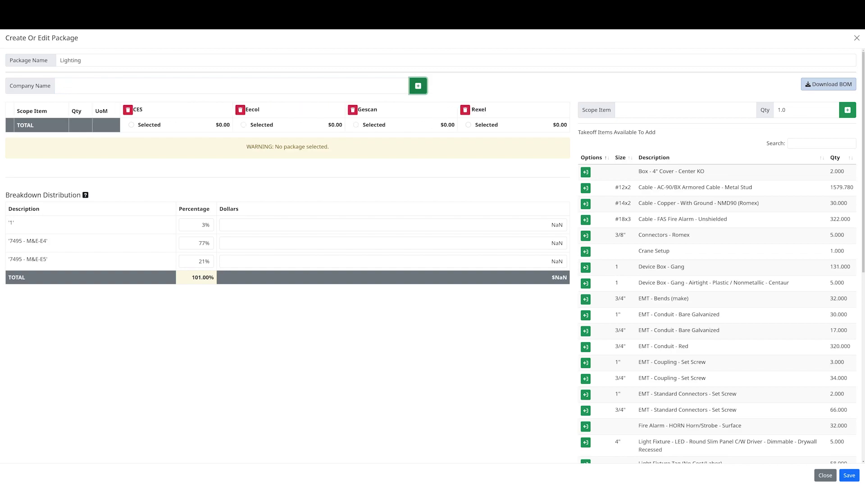
click(537, 395)
click(353, 110)
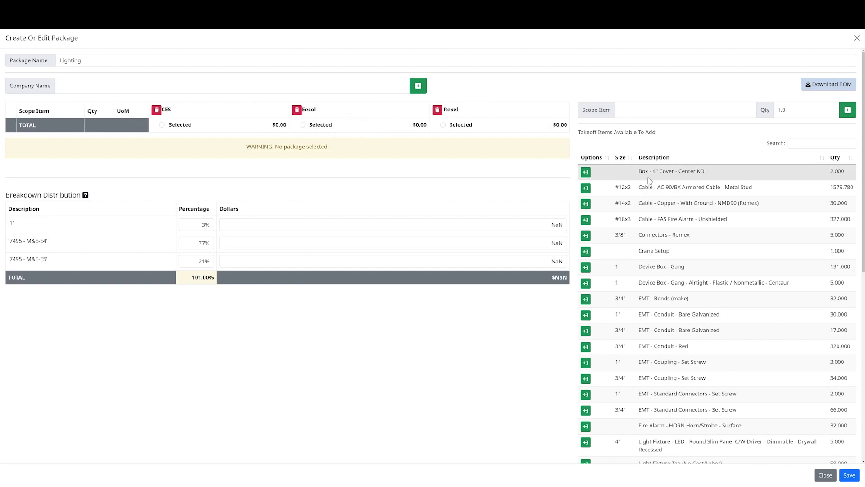
Filter the takeoff items by "tag" and add the Light Fixture Tags FR1, FS1 and FS2 to the Lighting package.
click(809, 143)
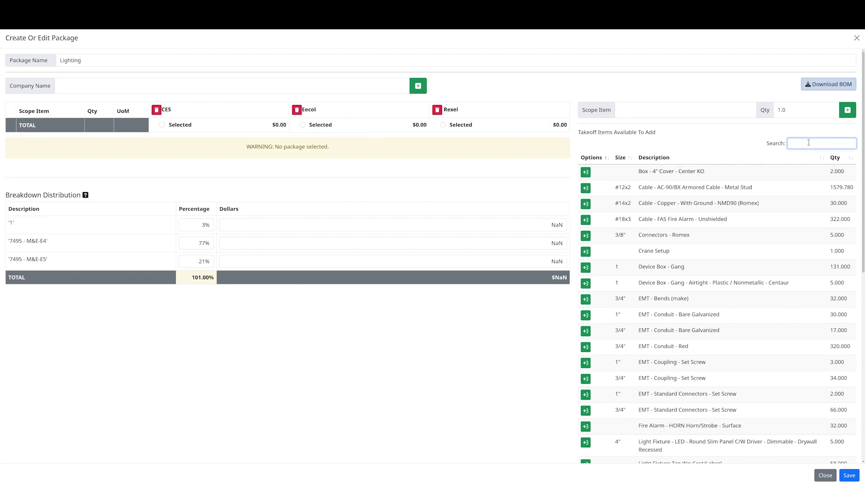
text(tag)
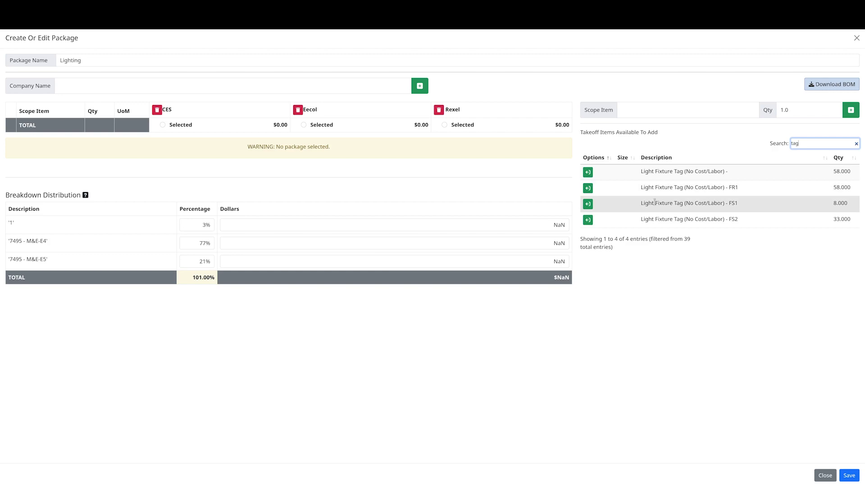
click(588, 189)
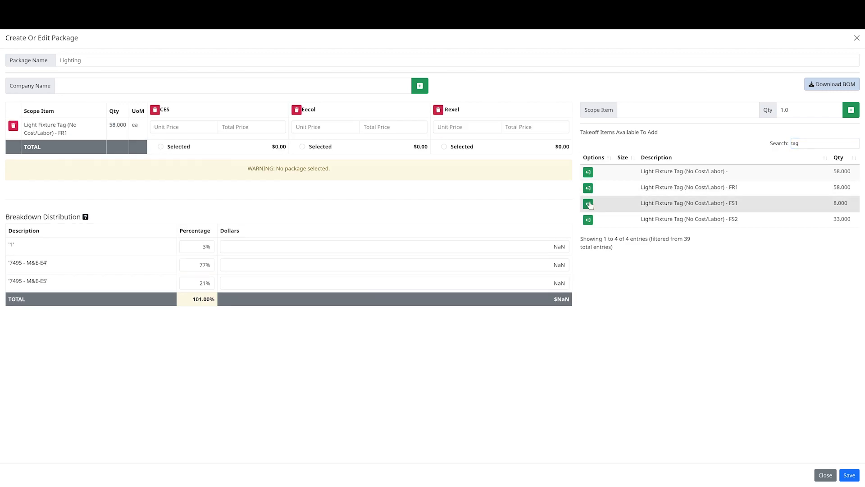
click(588, 204)
click(588, 219)
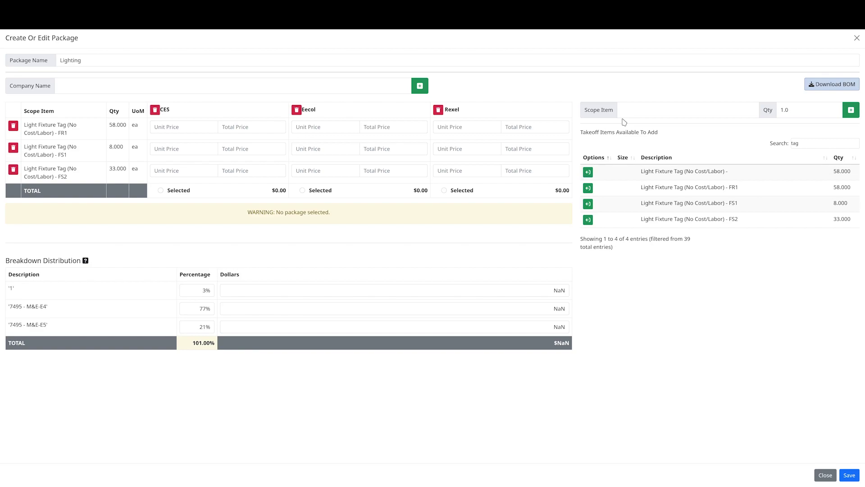
Add the custom scope items Delivery and Spare Parts to the Lighting package, each with quantity 1.0.
click(671, 115)
text(Delivery)
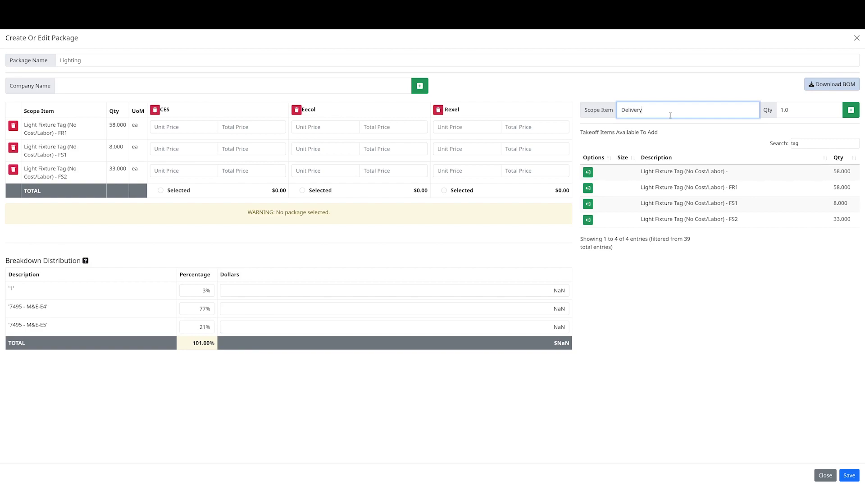
key(Tab)
key(Tab)
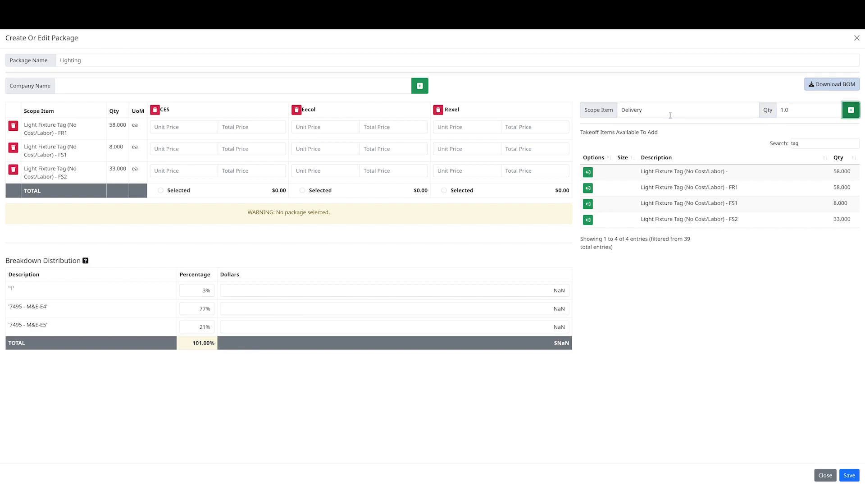
key(Return)
click(670, 115)
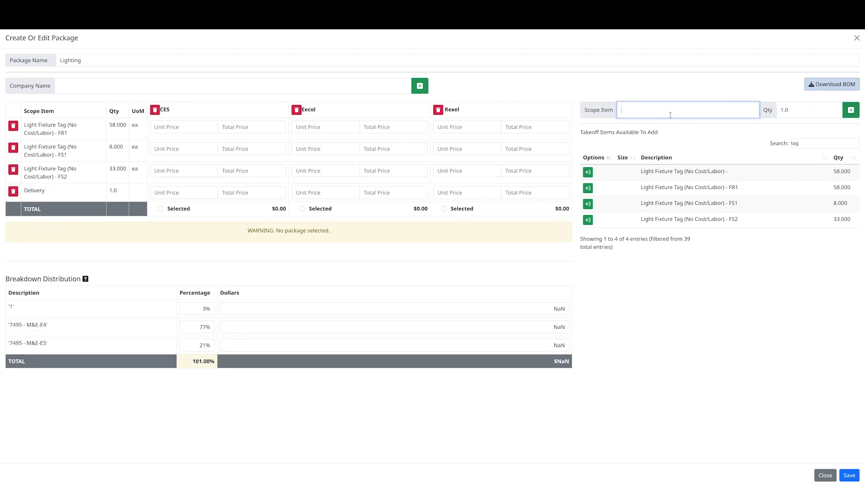
text(Spare Parts)
key(Tab)
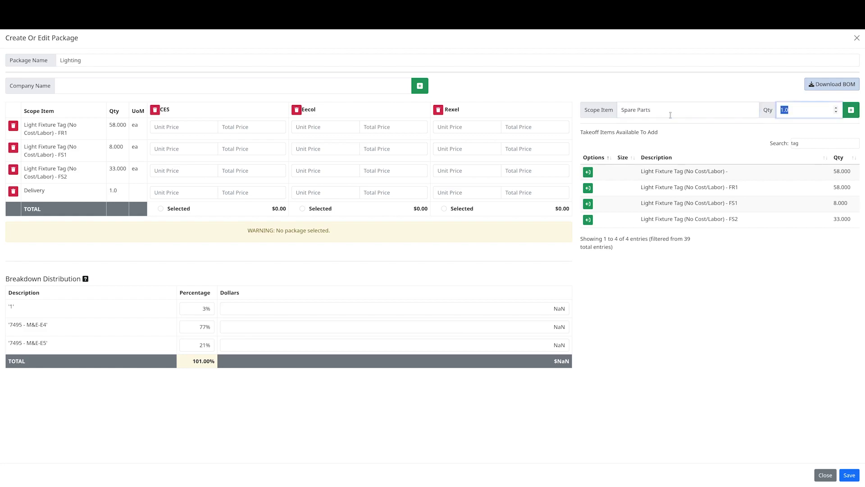
key(Tab)
key(Return)
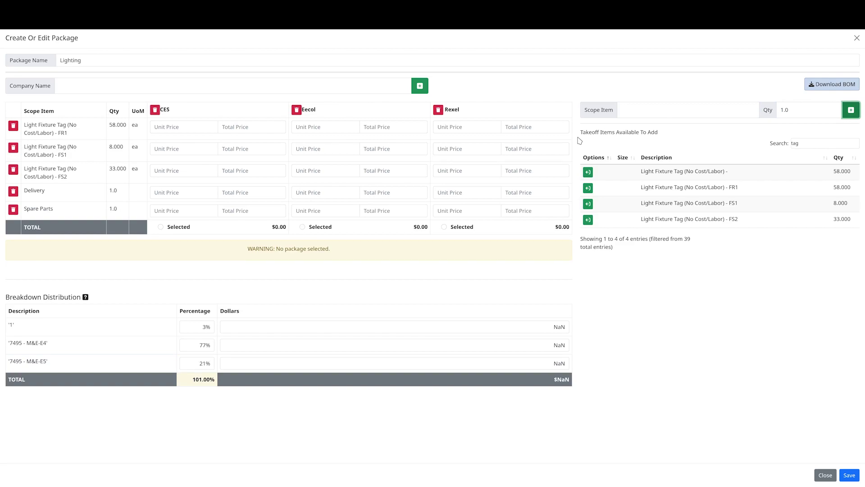
Download the Lighting package's BOM spreadsheet and save it in the Downloads folder under the suggested name.
click(833, 88)
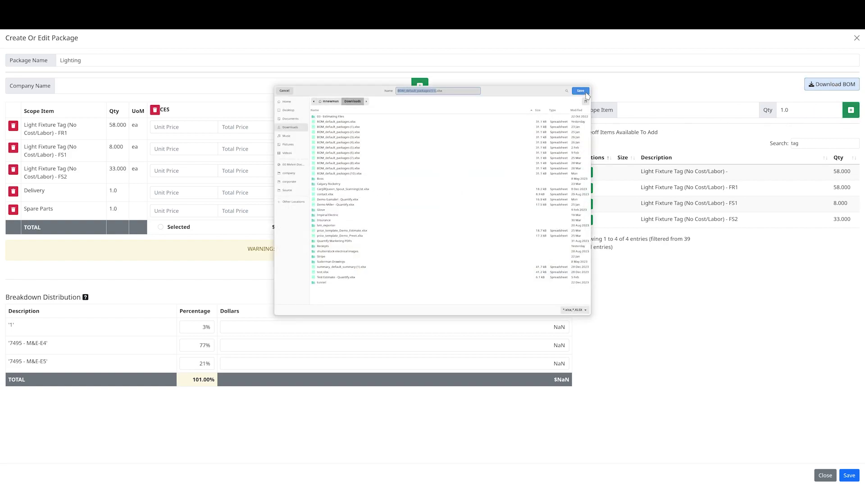
click(582, 91)
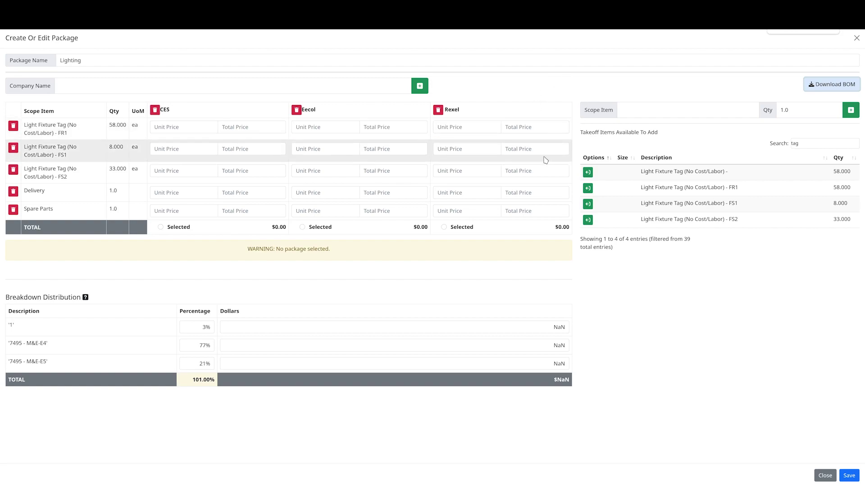
Open the downloaded Lighting BOM spreadsheet and examine its project details, contact block and item quantities.
click(832, 83)
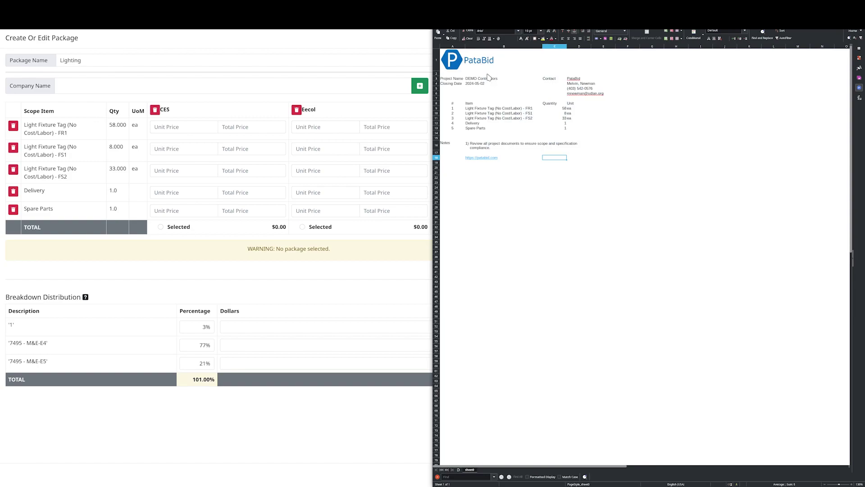
scroll(488, 77, up, 5)
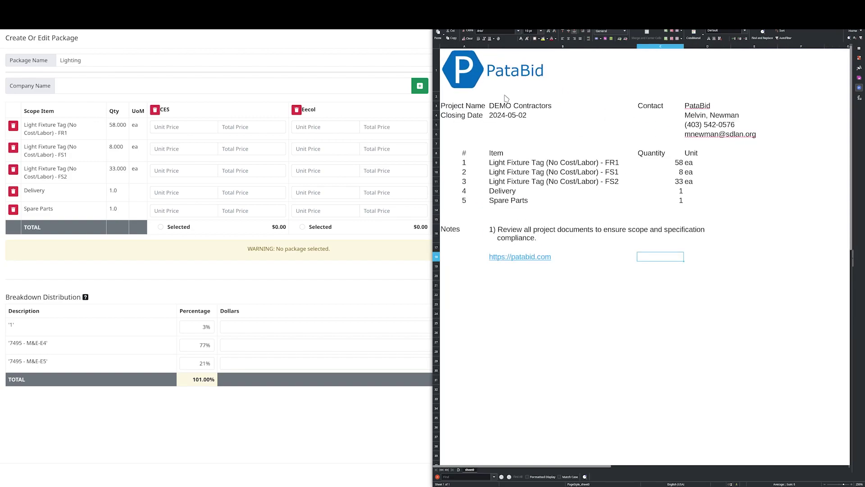
scroll(506, 99, up, 1)
drag(511, 101, 626, 125)
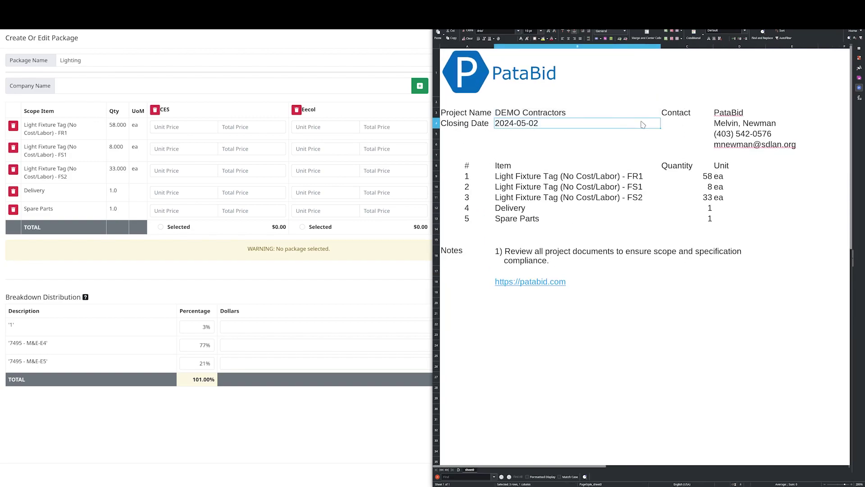
drag(729, 107, 769, 168)
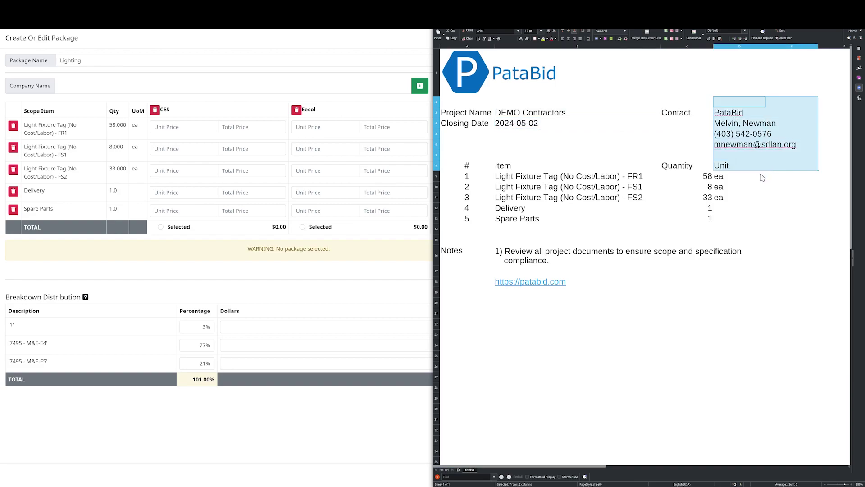
click(687, 188)
drag(482, 176, 730, 222)
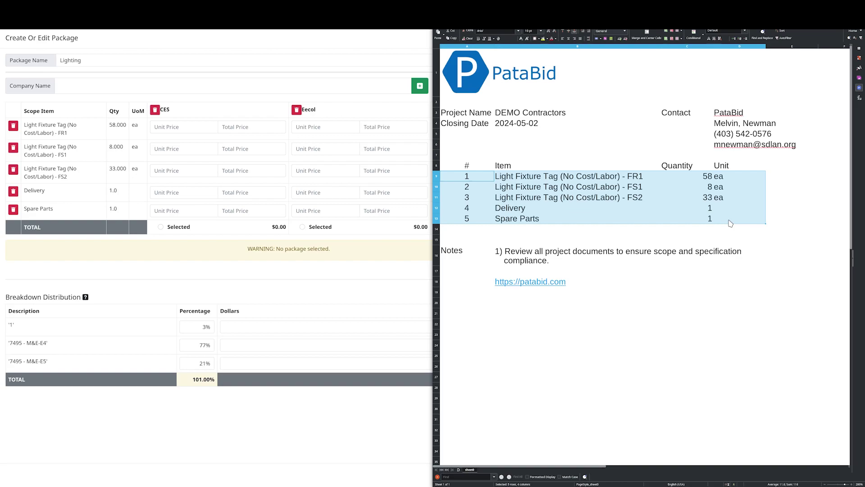
click(613, 145)
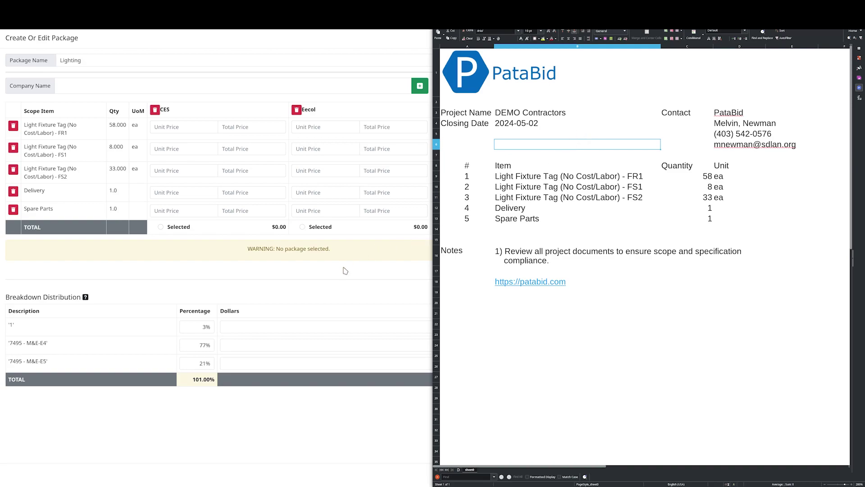
Set the Lighting package's breakdown distribution for '1' to 2% and save the package.
drag(187, 327, 219, 332)
text(2)
click(855, 476)
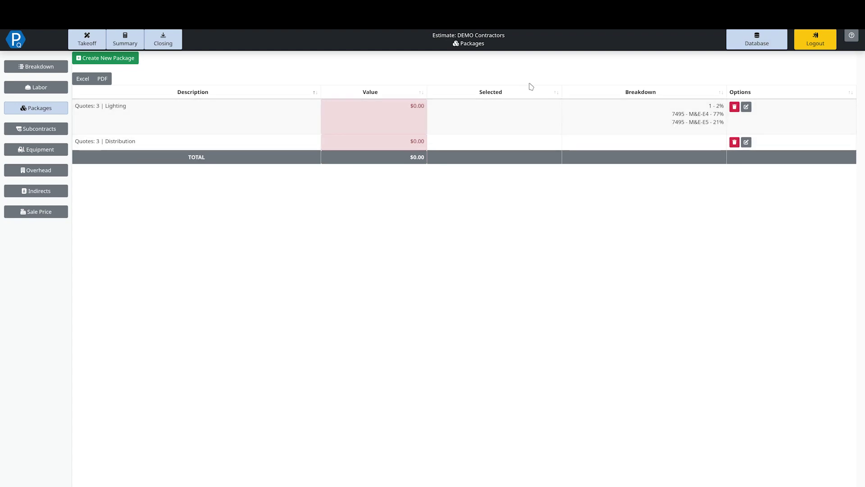
Reopen the Lighting package and add a custom scope item Lump Sum with quantity 1.0.
click(746, 108)
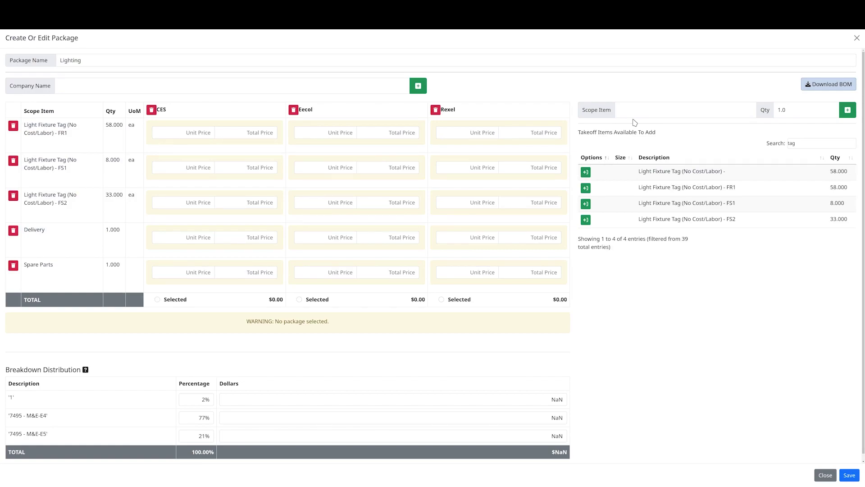
click(677, 109)
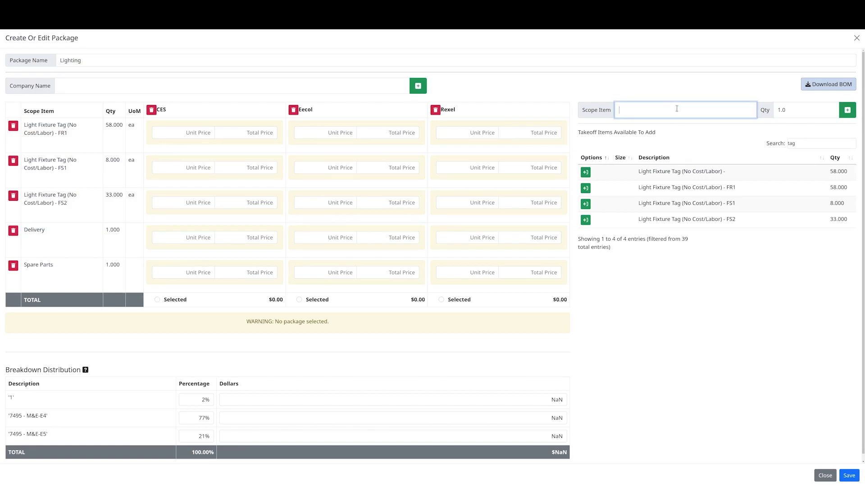
text(Lump Sum)
key(Tab)
key(Tab)
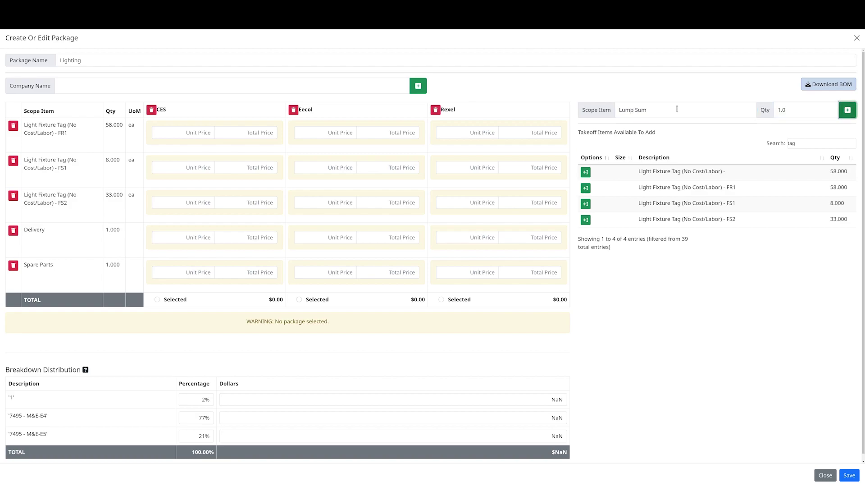
click(848, 110)
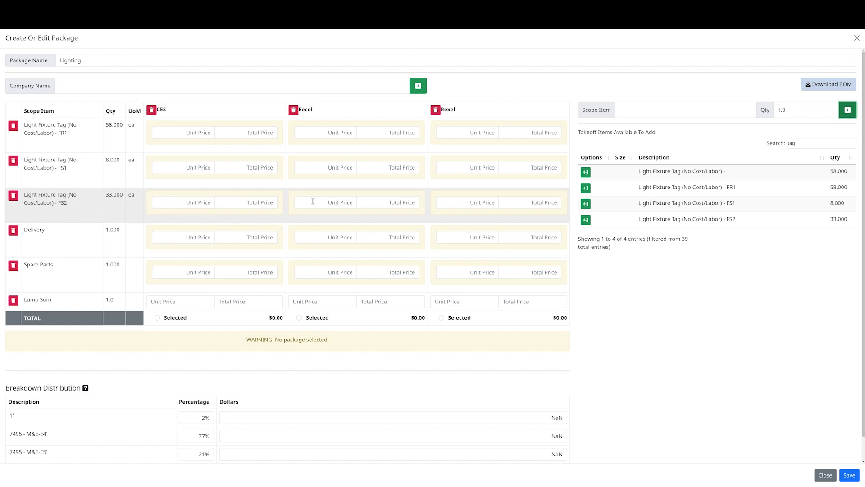
Enter Lump Sum total prices of 5,000 for CES, 6,000 for Eecol and 7,000 for Rexel.
click(266, 306)
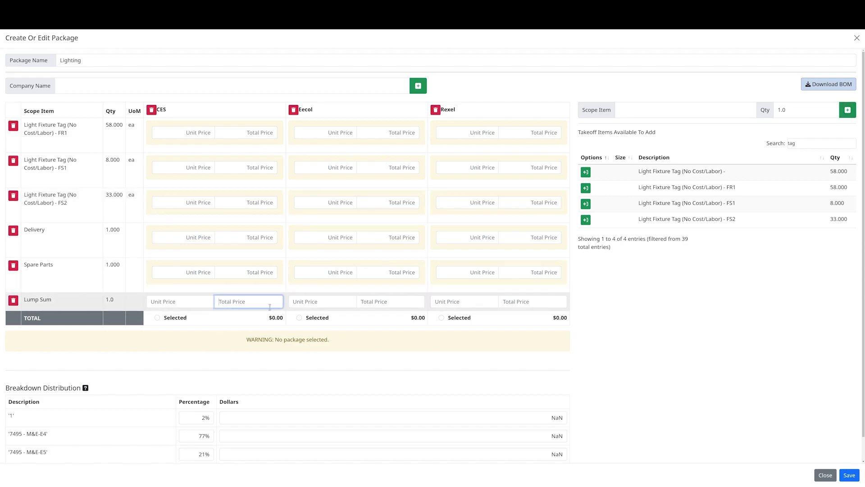
text(500)
key(Tab)
key(Tab)
text(6000)
key(Tab)
key(Tab)
text(7000)
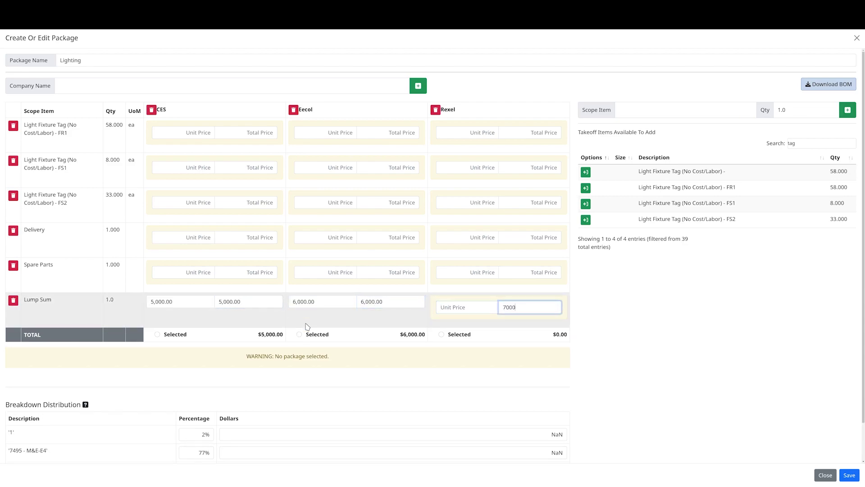
key(Tab)
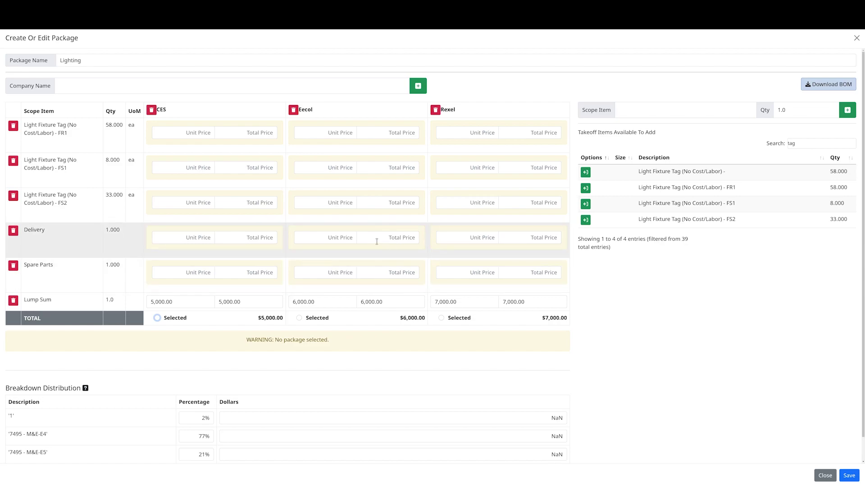
Set Rexel's Delivery total price to 500 and save the Lighting package with CES as the selected quote.
click(529, 238)
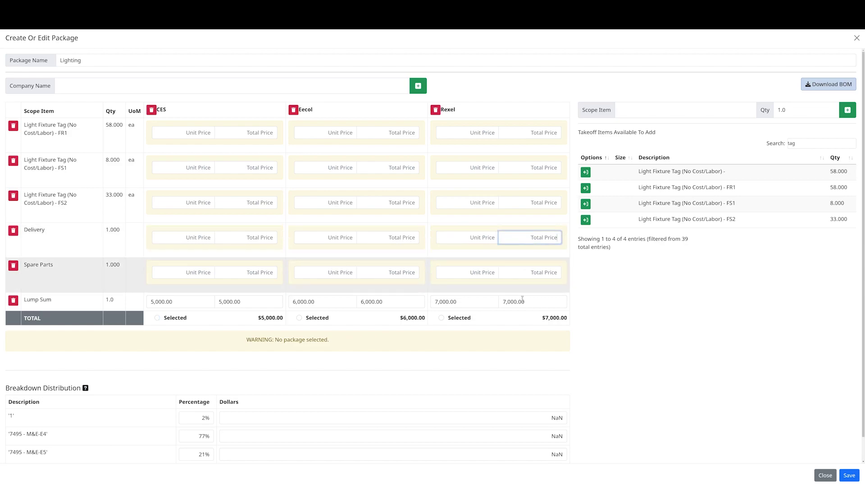
text(500)
click(661, 290)
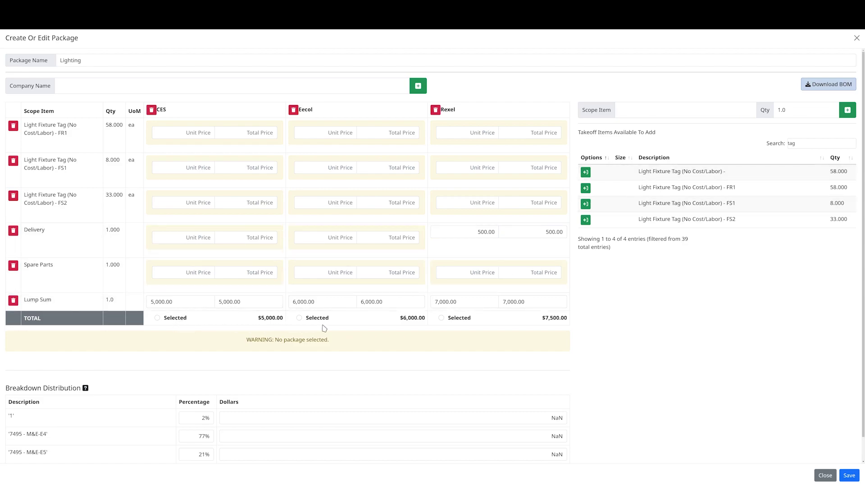
click(157, 318)
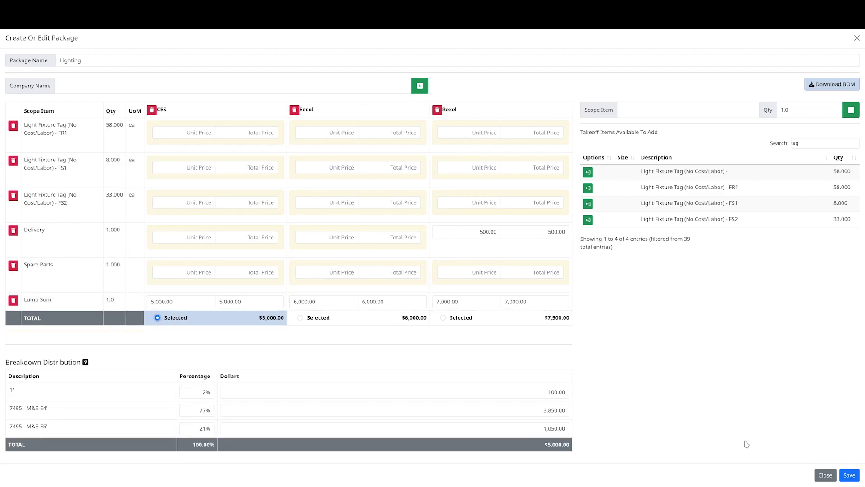
click(844, 476)
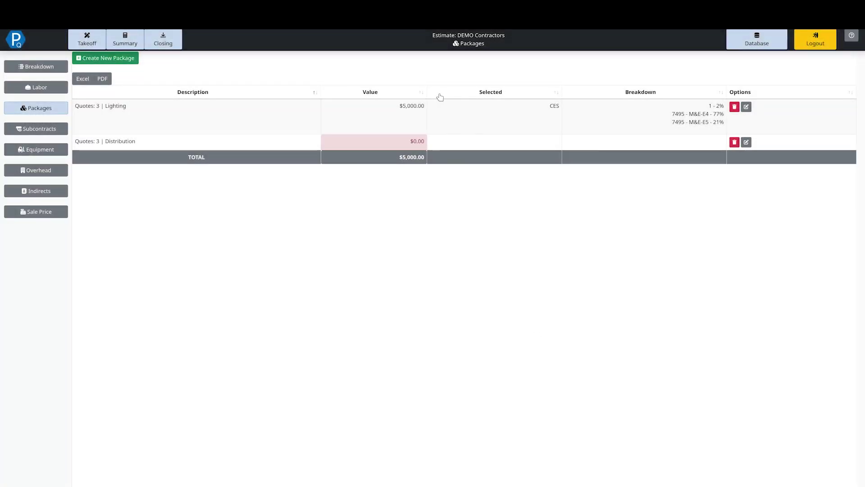
Review the saved Lighting package's value, selected company and quote details, and check the Subcontracts section.
drag(397, 106, 429, 110)
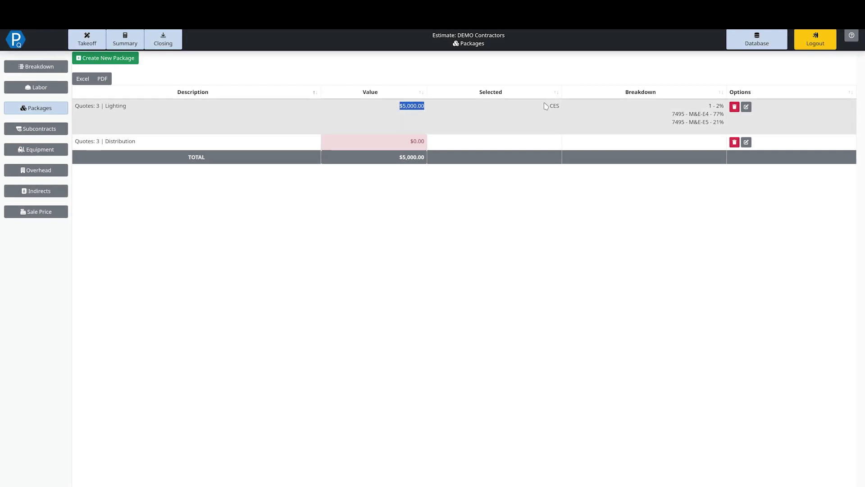
click(558, 109)
click(747, 107)
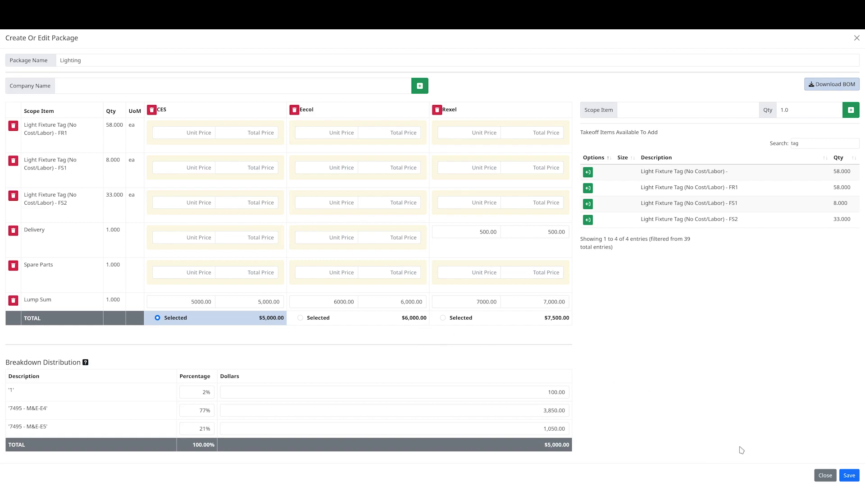
click(819, 475)
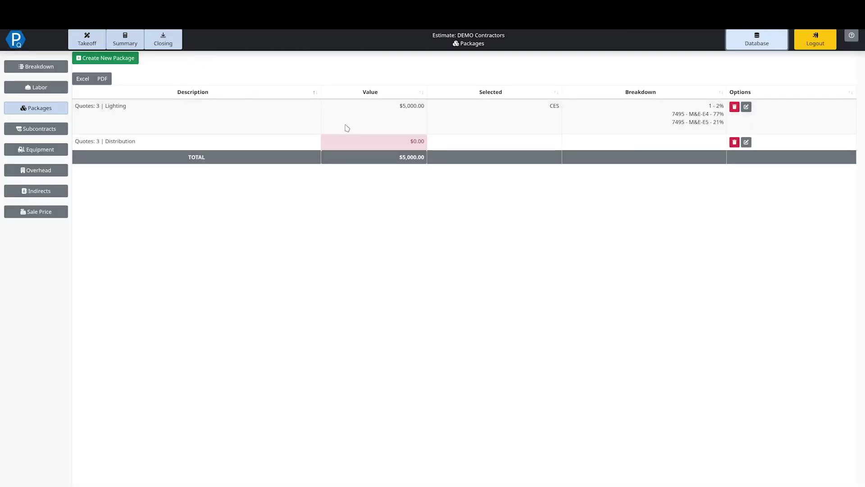
click(52, 131)
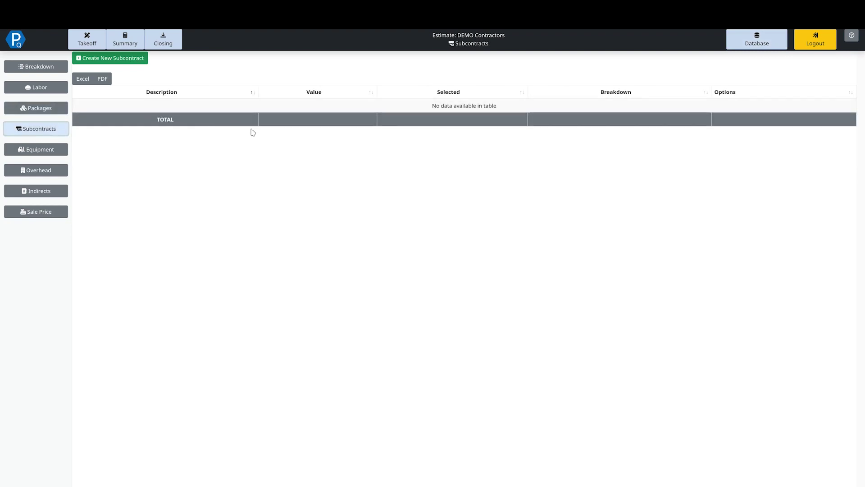
Add the Generator 15KW Dry to the closing's equipment with the default breakdown distribution.
click(66, 151)
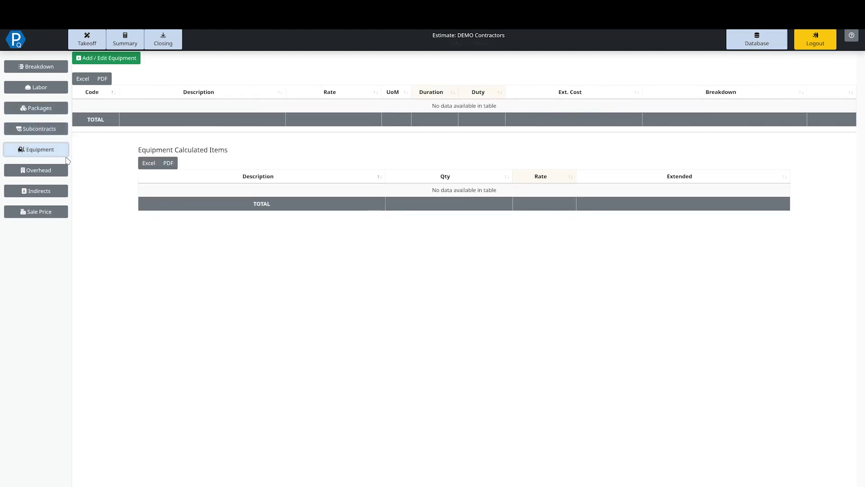
click(118, 60)
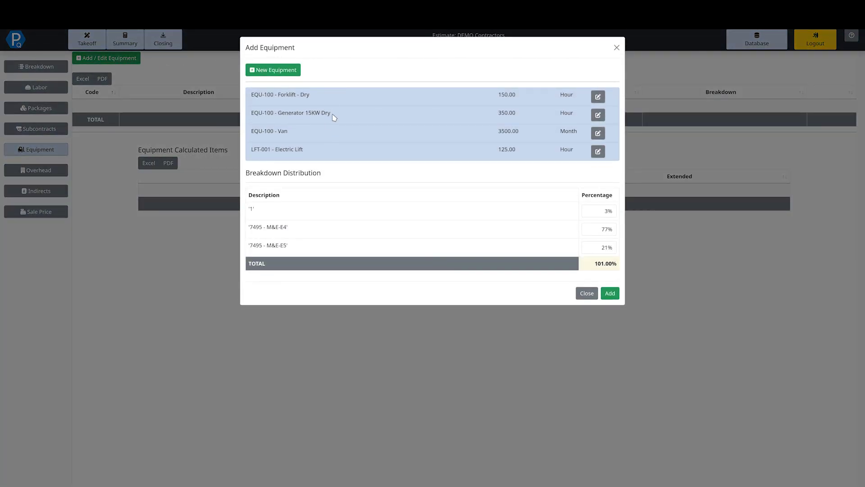
click(341, 120)
click(615, 294)
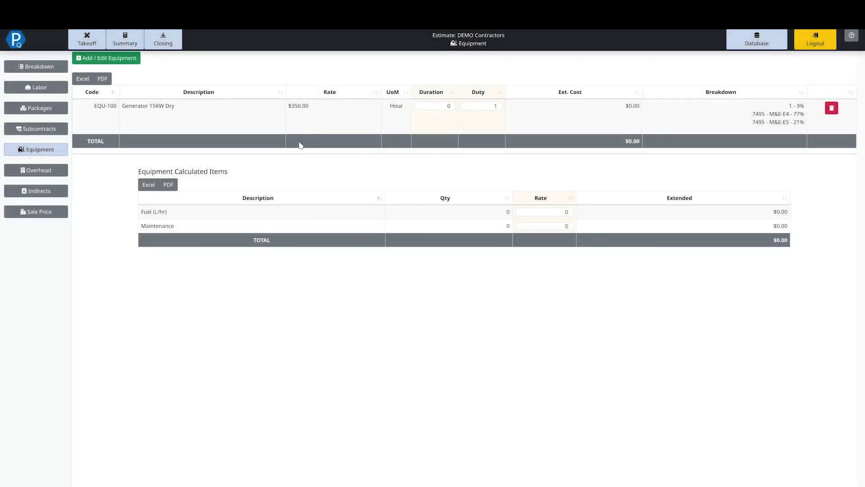
Set the generator's duration to 24 and duty to .25, and its fuel rate to 4.5.
click(451, 107)
text(1)
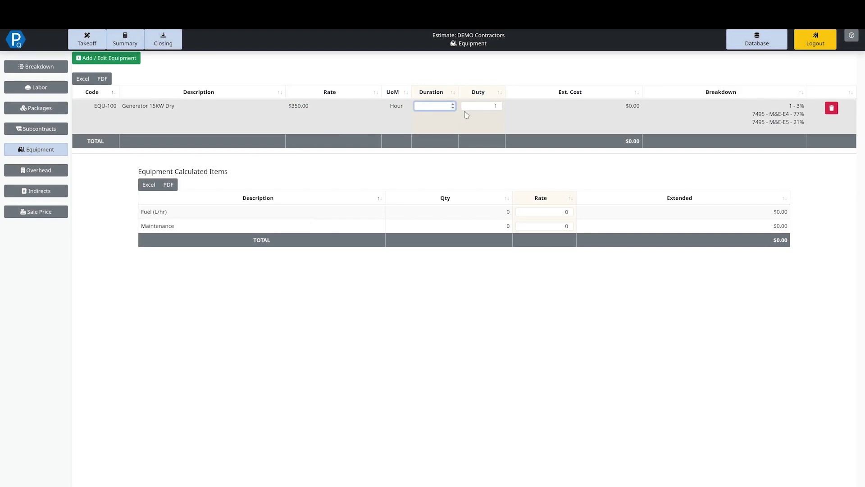
text(4)
click(501, 107)
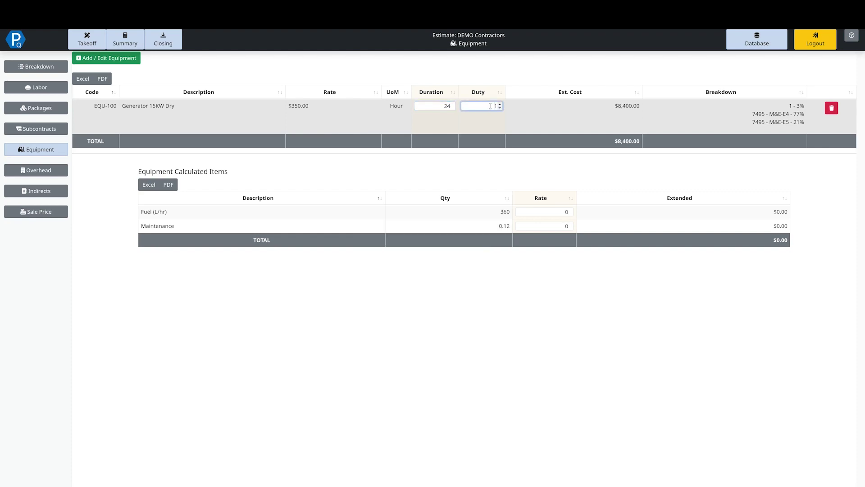
text(.25)
click(607, 155)
click(531, 215)
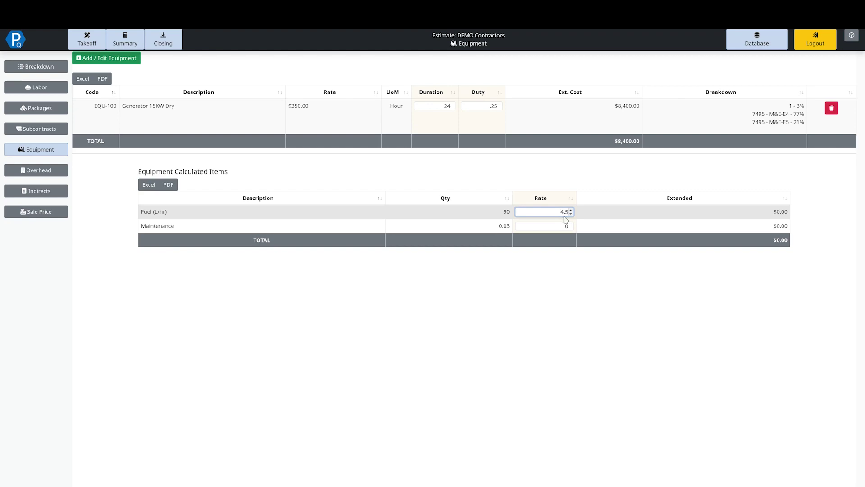
click(581, 176)
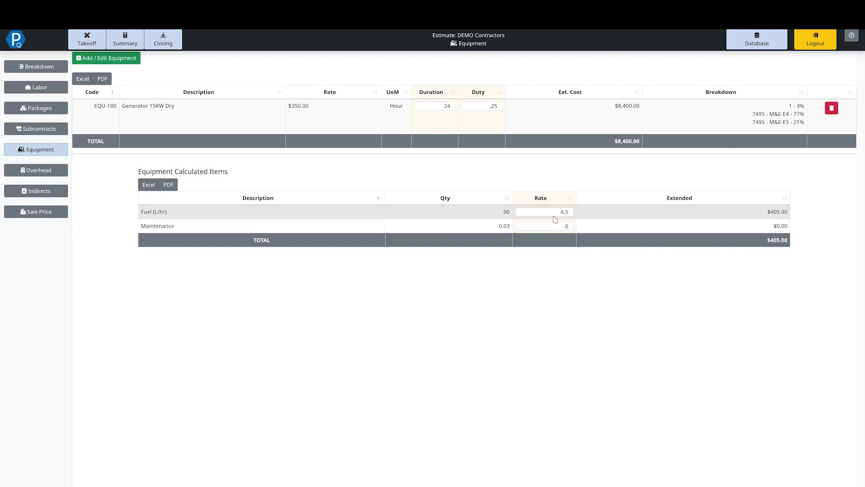
Look through the closing's Overhead and Indirects sections and open the Sale Price section.
click(37, 174)
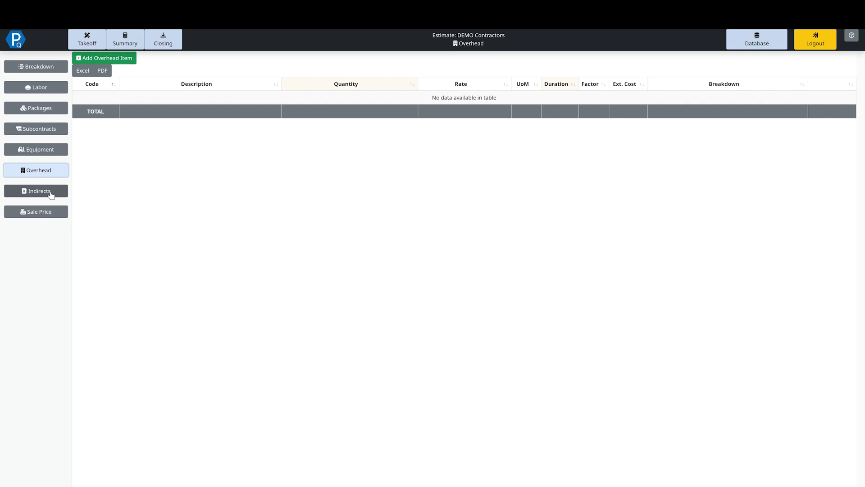
click(51, 194)
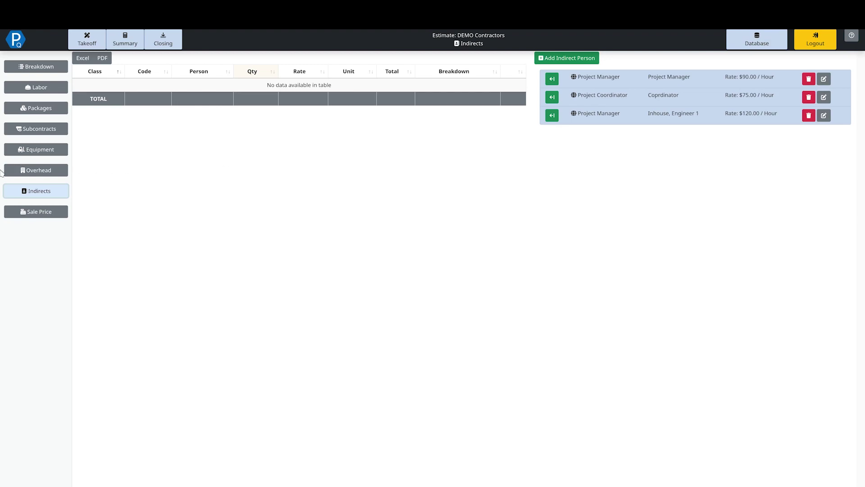
click(50, 215)
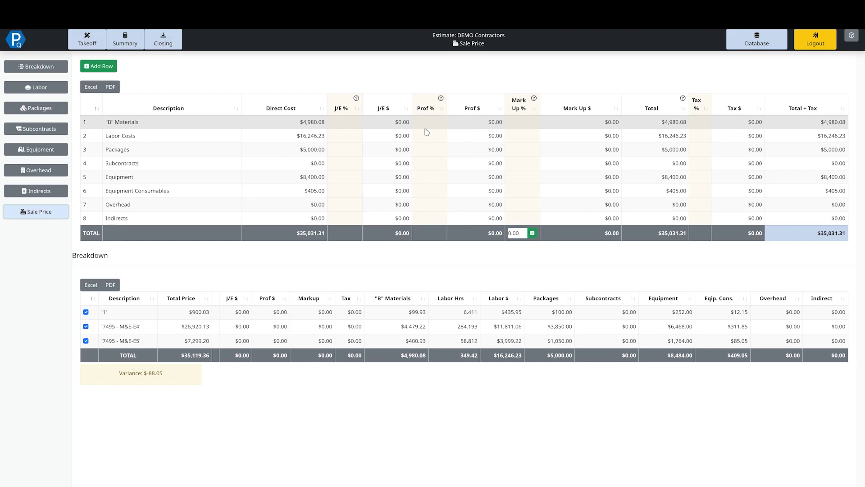
Apply an overall markup of 20% to all sale price rows.
double_click(515, 233)
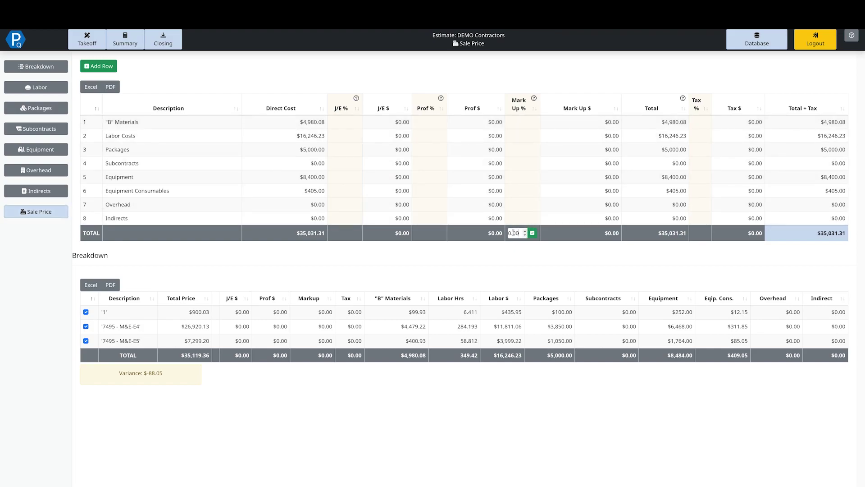
text(20)
key(Return)
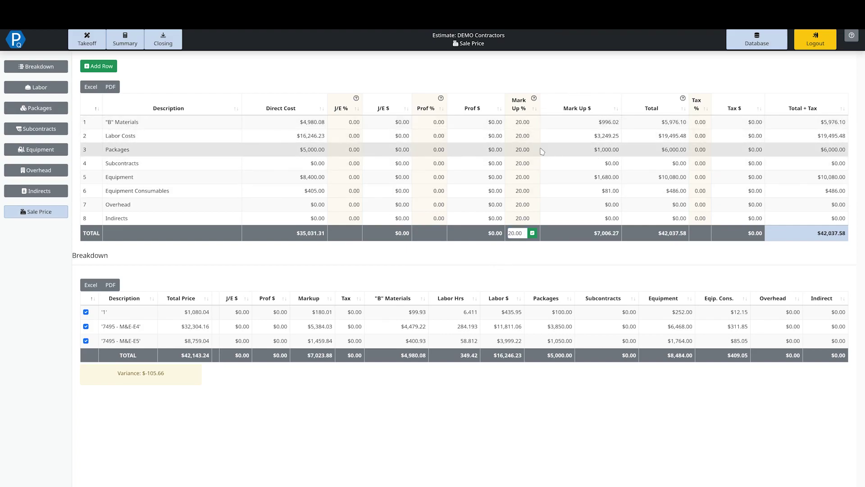
Set the markup for Labor Costs to 25% and for "B" Materials to 15%.
click(526, 137)
drag(526, 135, 510, 136)
text(25)
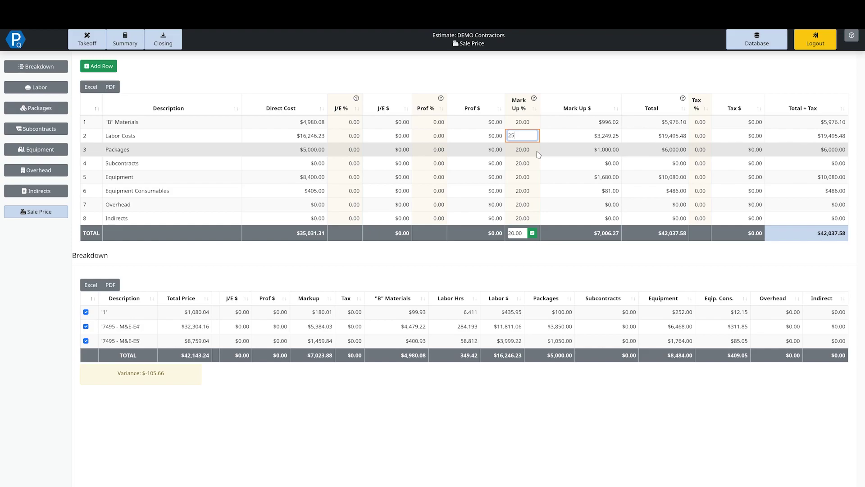
click(525, 122)
drag(525, 121, 509, 123)
text(15)
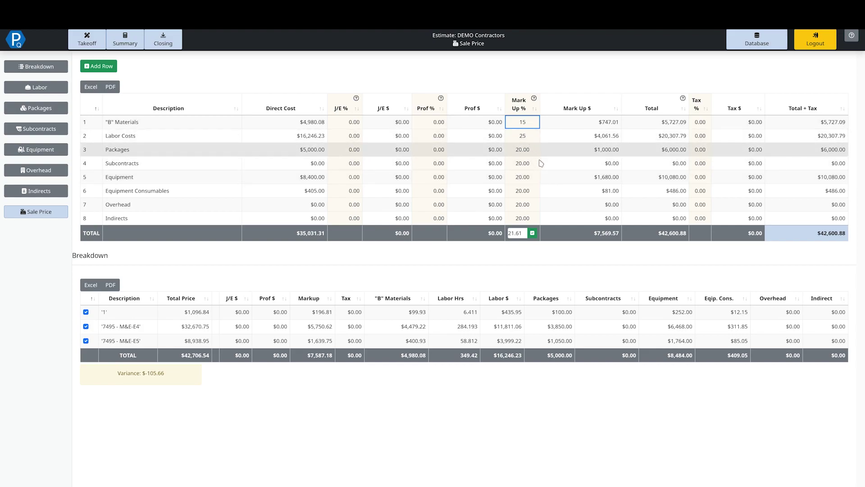
Examine the total markup amount and the total price of each breakdown line.
double_click(592, 236)
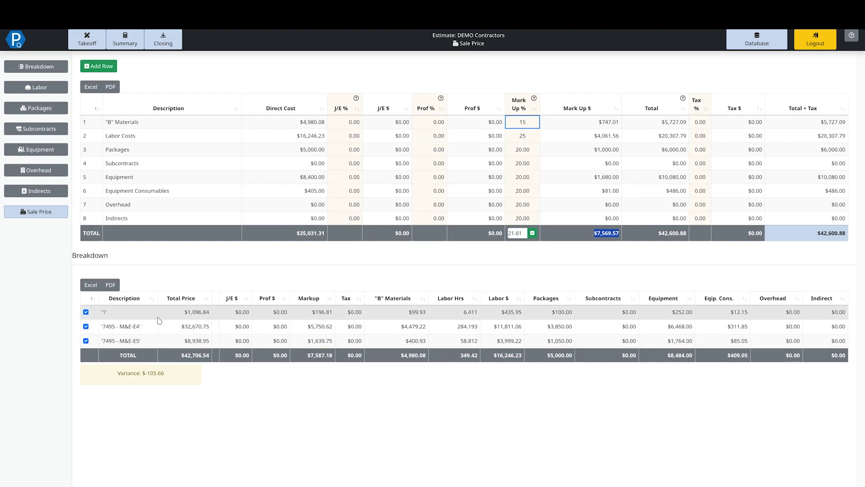
click(192, 317)
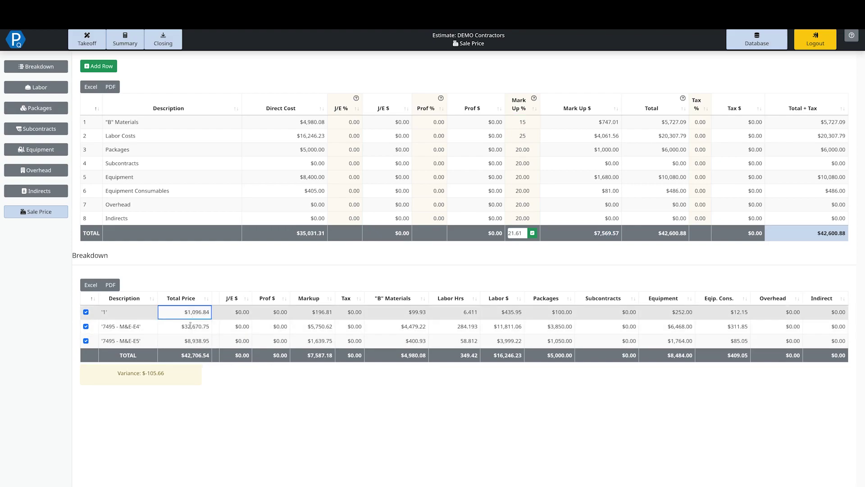
click(191, 327)
click(193, 339)
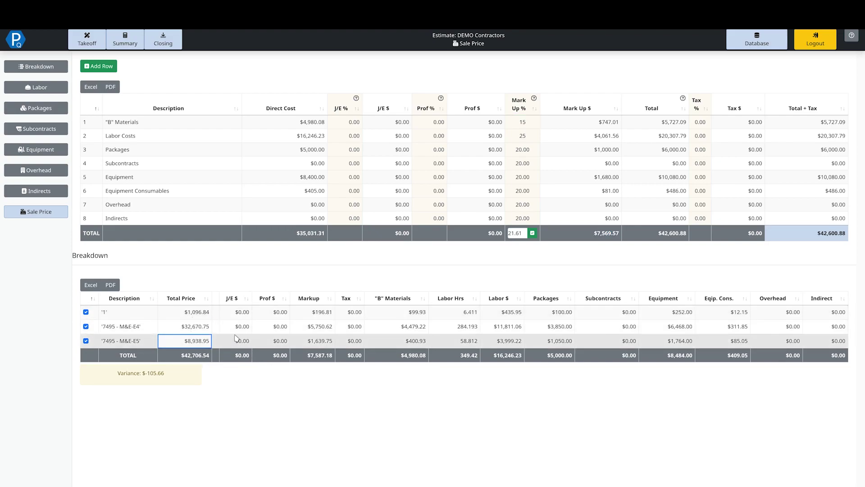